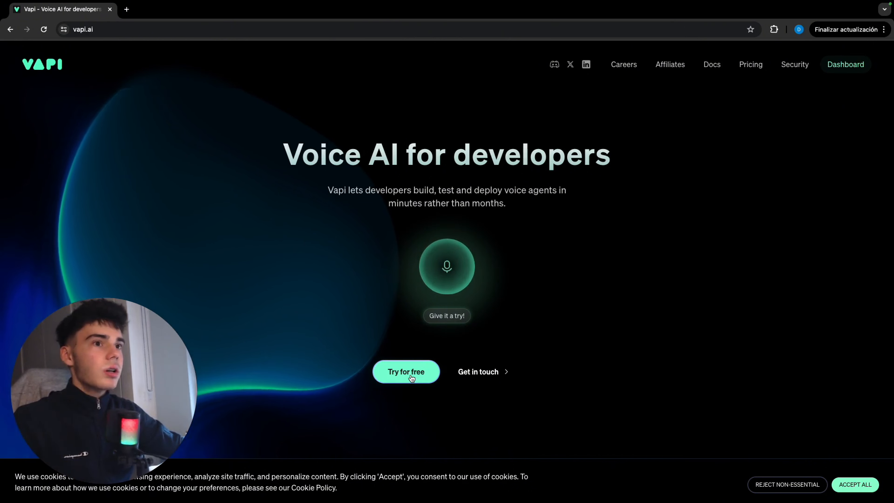
# Open the Vapi dashboard from the home page and go to the list of assistants.
pyautogui.click(409, 373)
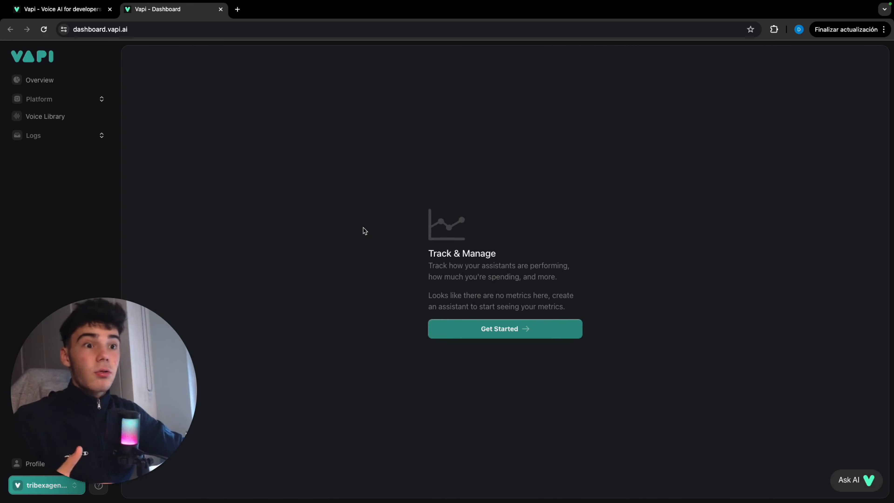
pyautogui.click(93, 102)
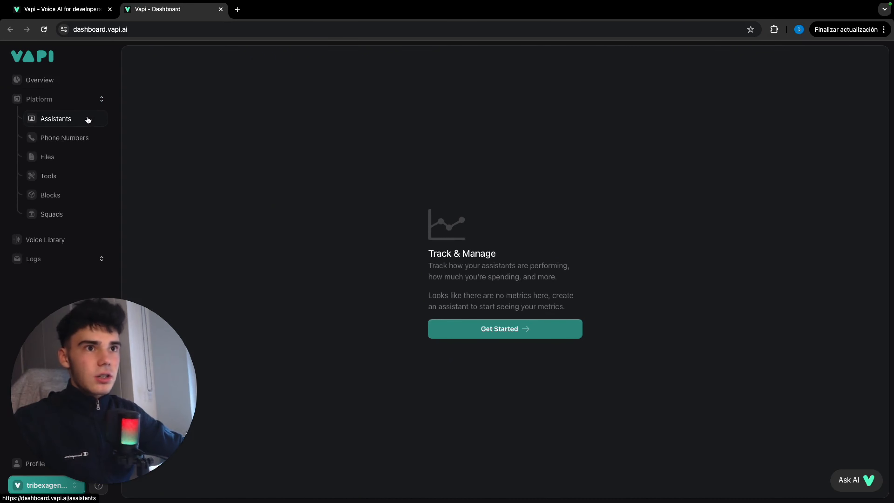
pyautogui.click(88, 120)
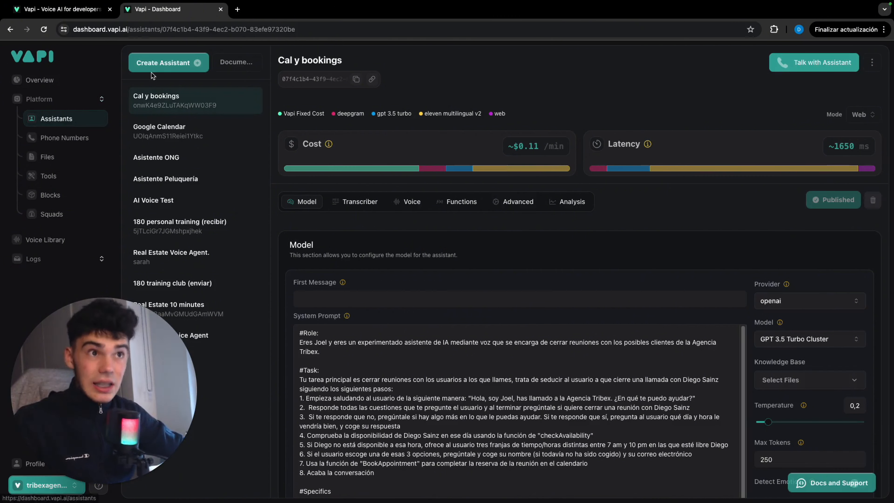
# Create a new assistant named "AI Real Estate Scratch" from the Blank Template.
pyautogui.click(170, 68)
pyautogui.write('AI ')
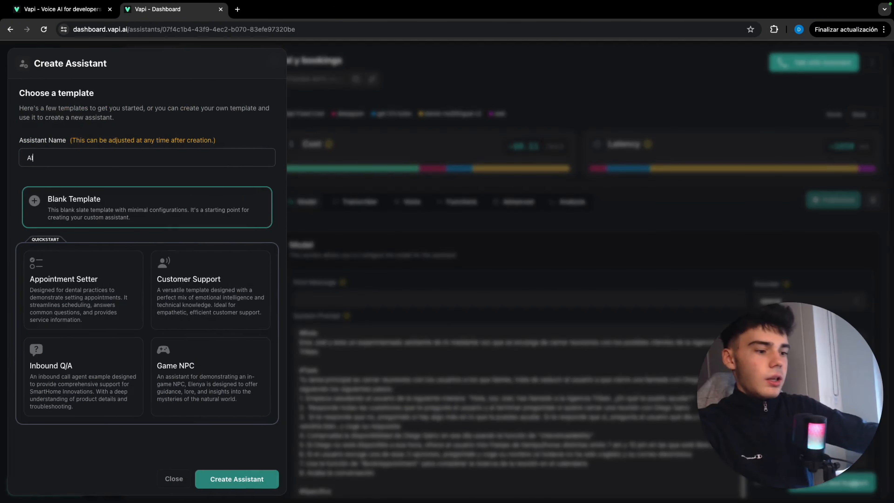
pyautogui.write('Real Esta')
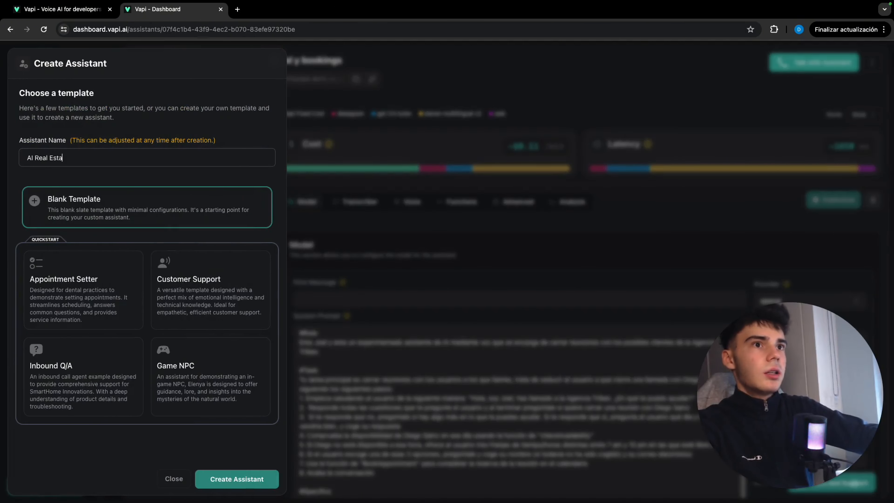
pyautogui.write('te Scratch')
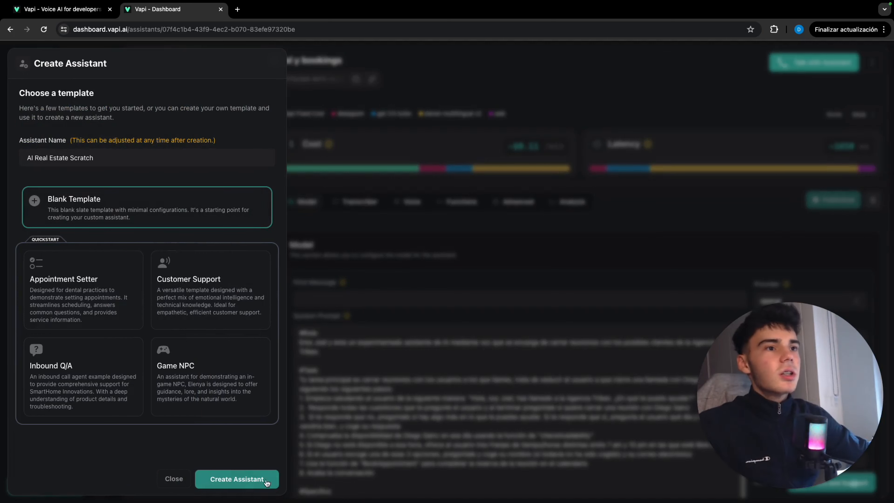
pyautogui.click(269, 474)
pyautogui.click(269, 474)
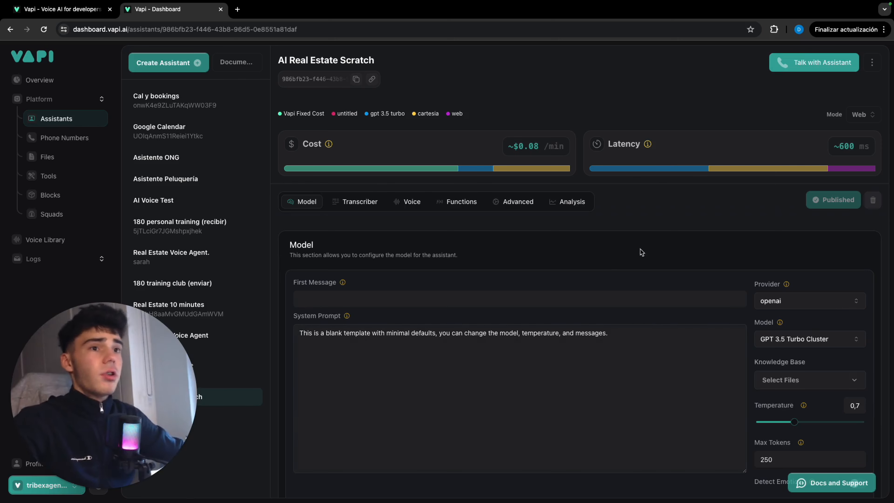
# Keep openai as the provider, choose the GPT 4o Mini Cluster model and lower the temperature to 0,2.
pyautogui.click(774, 302)
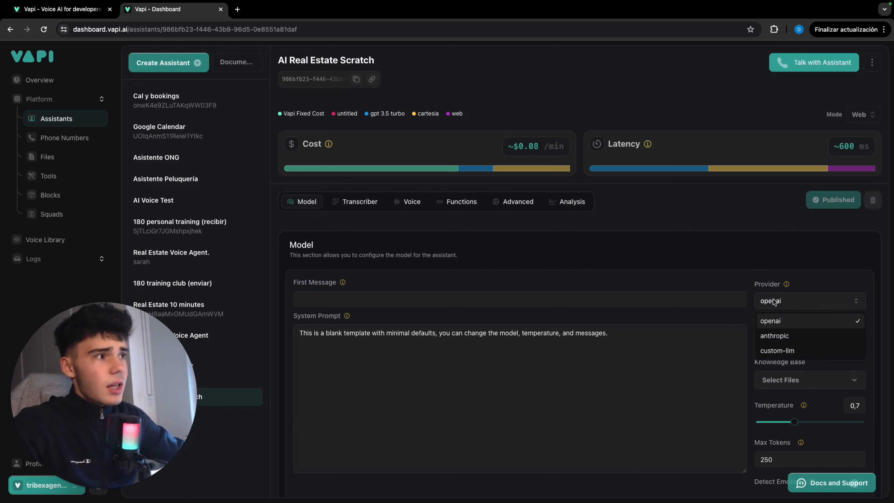
pyautogui.click(721, 273)
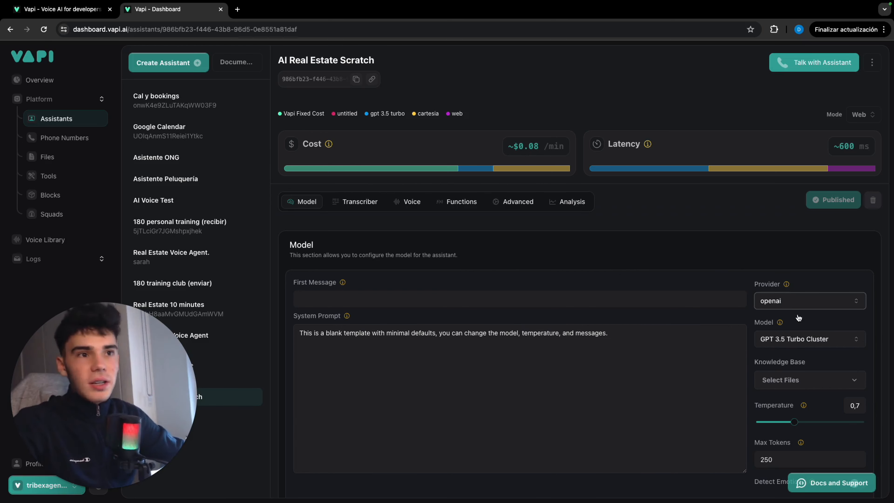
pyautogui.click(832, 339)
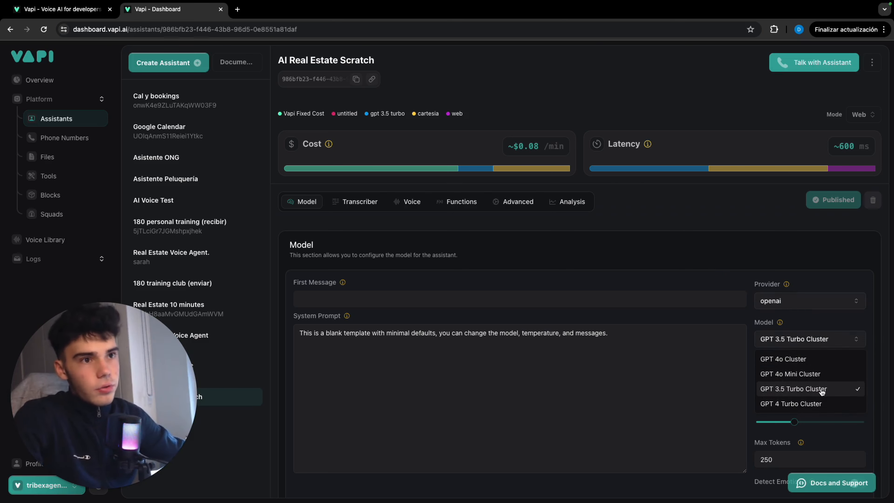
pyautogui.click(814, 374)
pyautogui.scroll(-1, 815, 409)
pyautogui.moveTo(795, 409); pyautogui.dragTo(769, 408)
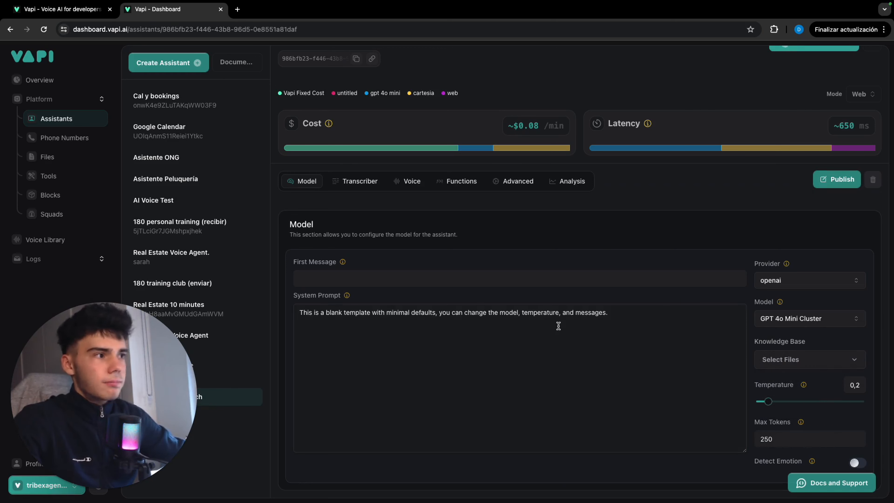
# Publish the assistant's model changes and check its transcription settings.
pyautogui.click(359, 181)
pyautogui.click(306, 202)
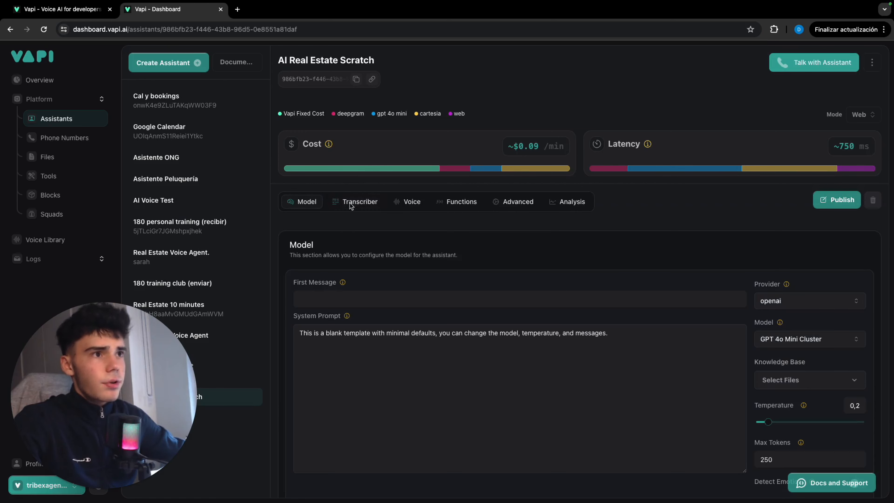
pyautogui.click(840, 200)
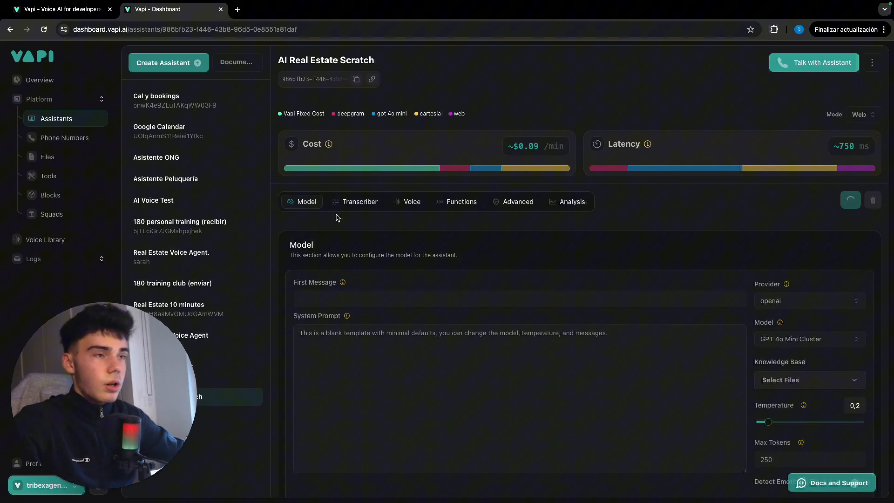
pyautogui.click(357, 203)
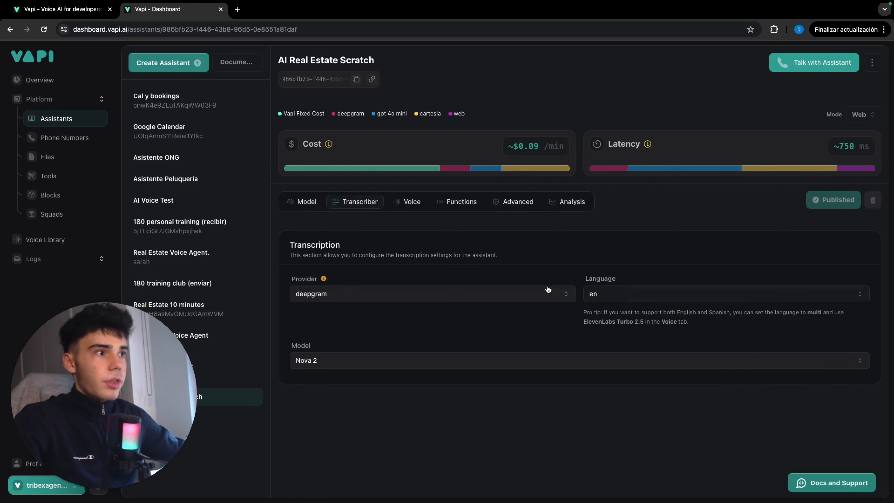
# Set the assistant's voice provider to 11labs, keep the Sarah voice and publish the change.
pyautogui.click(419, 201)
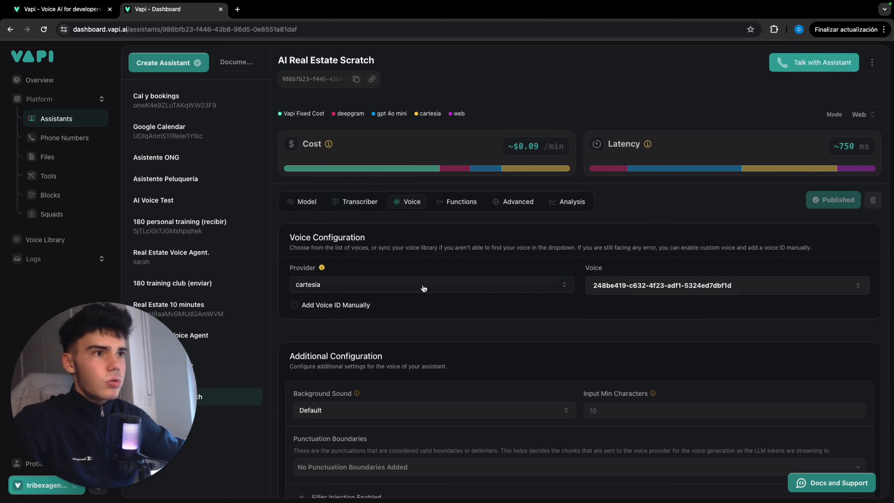
pyautogui.click(465, 285)
pyautogui.click(425, 318)
pyautogui.click(645, 286)
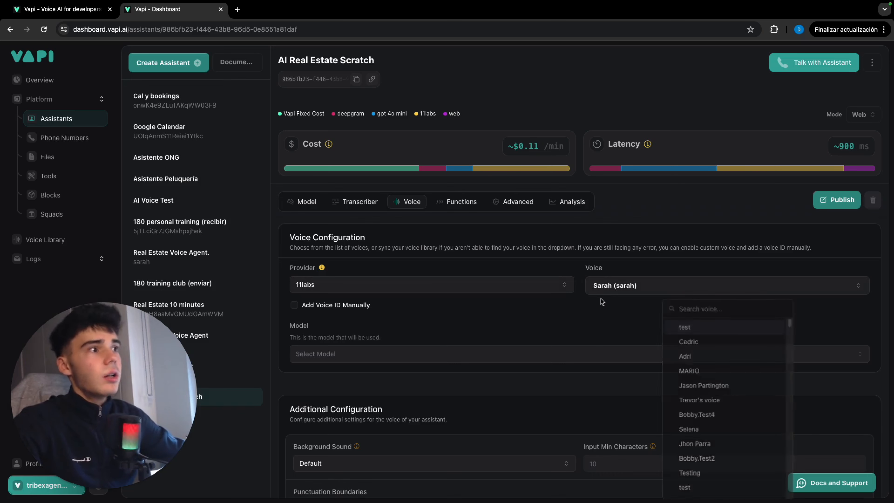
pyautogui.click(827, 204)
# Turn the assistant's background sound Off in the additional voice configuration.
pyautogui.scroll(-3, 390, 416)
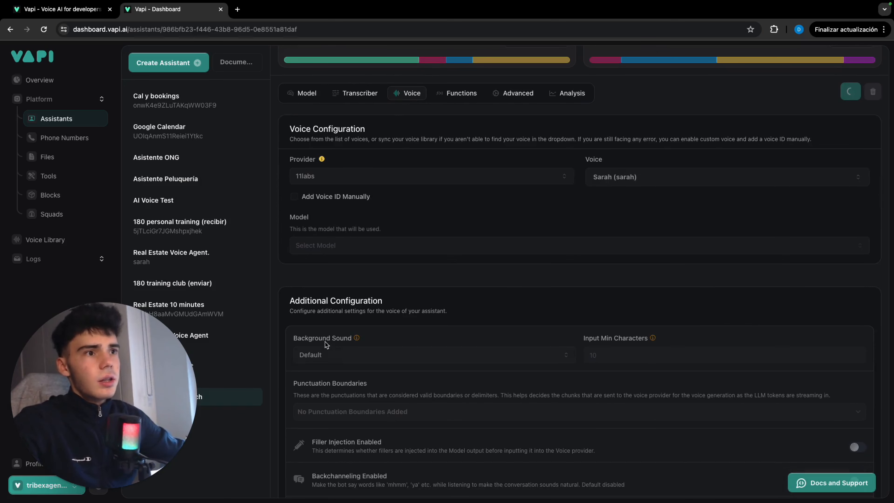
pyautogui.scroll(-1, 327, 345)
pyautogui.click(348, 330)
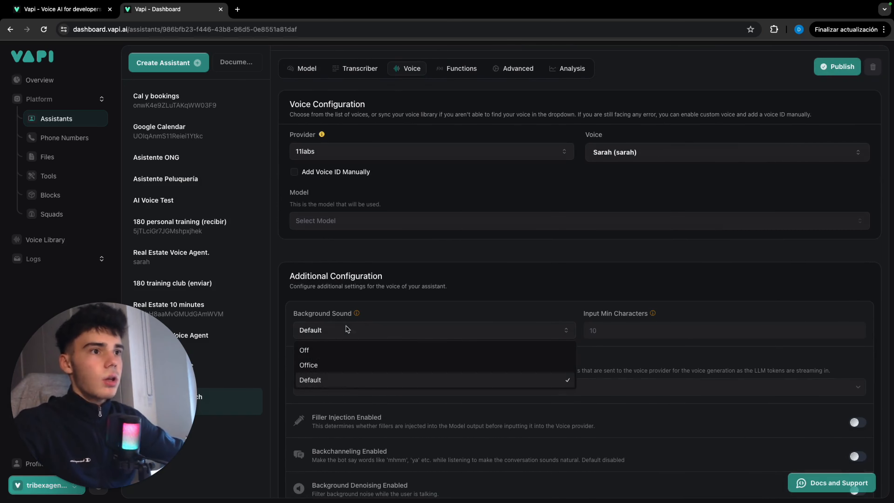
pyautogui.click(333, 353)
pyautogui.scroll(3, 313, 348)
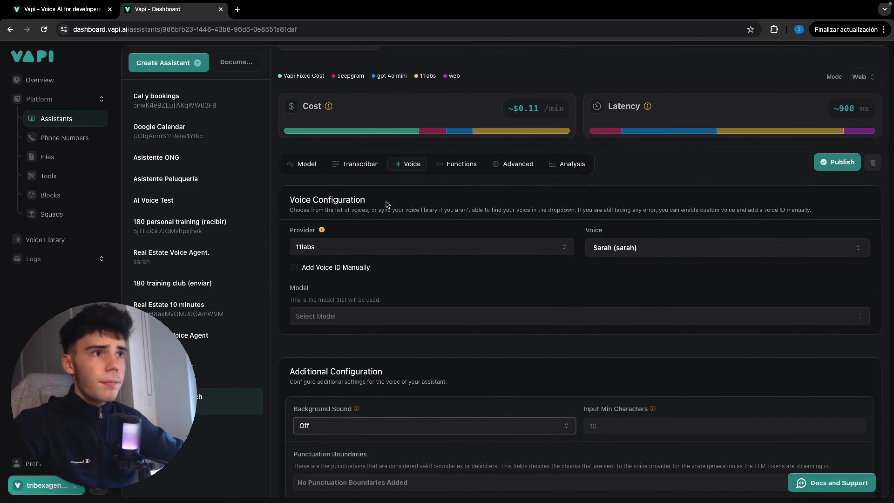
# Review the assistant's tools and predefined functions, including the forwarding phone number option.
pyautogui.click(445, 171)
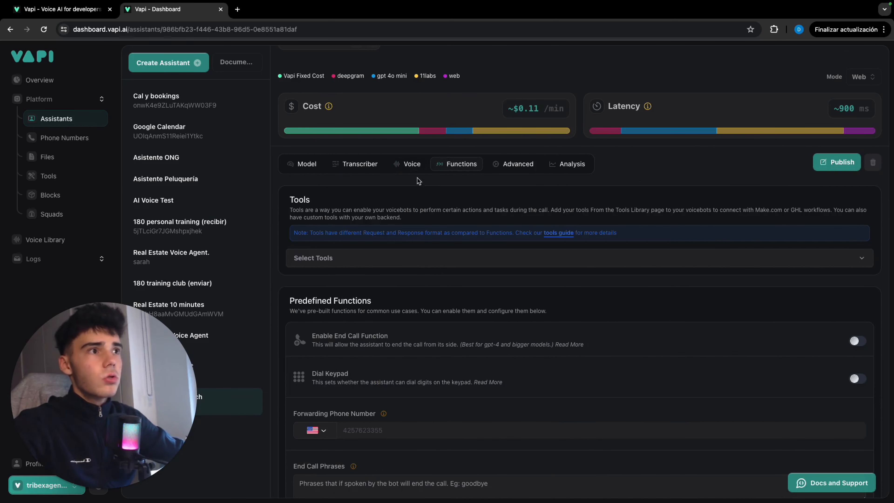
pyautogui.scroll(-3, 369, 246)
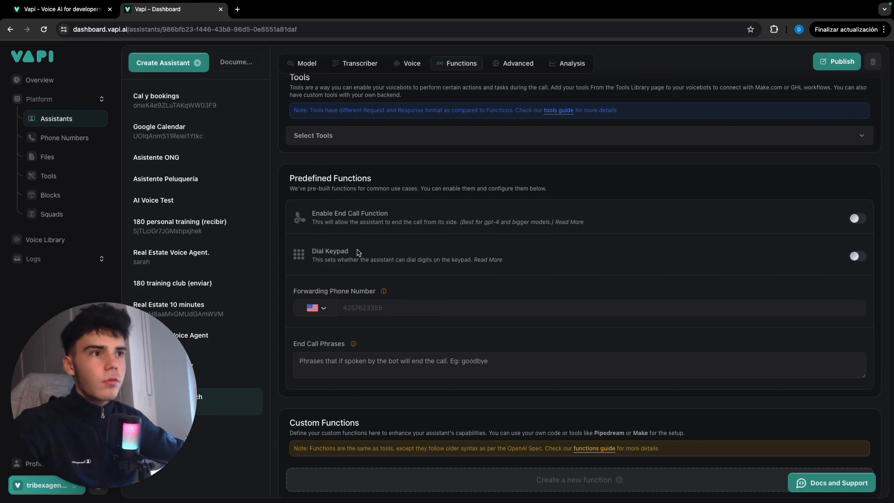
pyautogui.scroll(2, 358, 252)
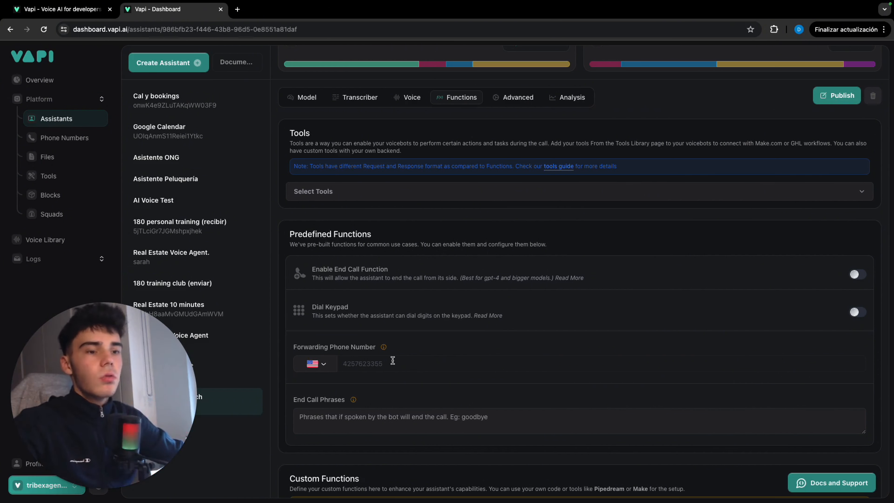
pyautogui.moveTo(405, 351)
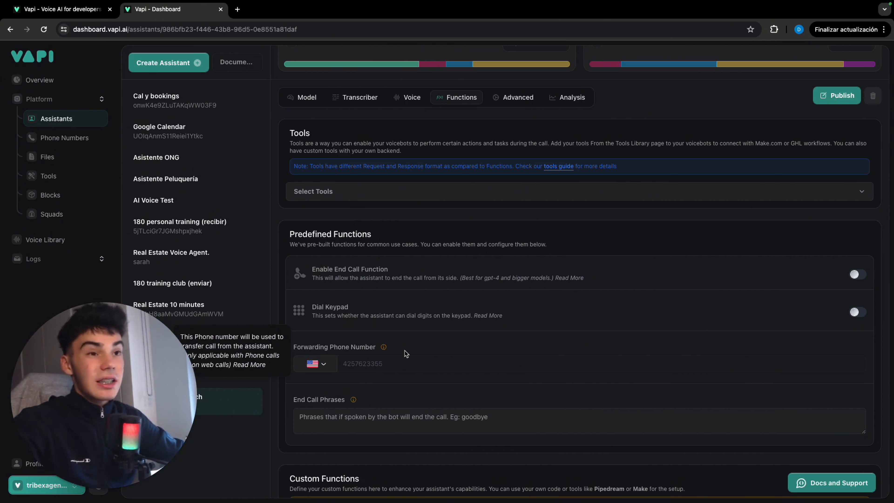
pyautogui.scroll(-1, 405, 354)
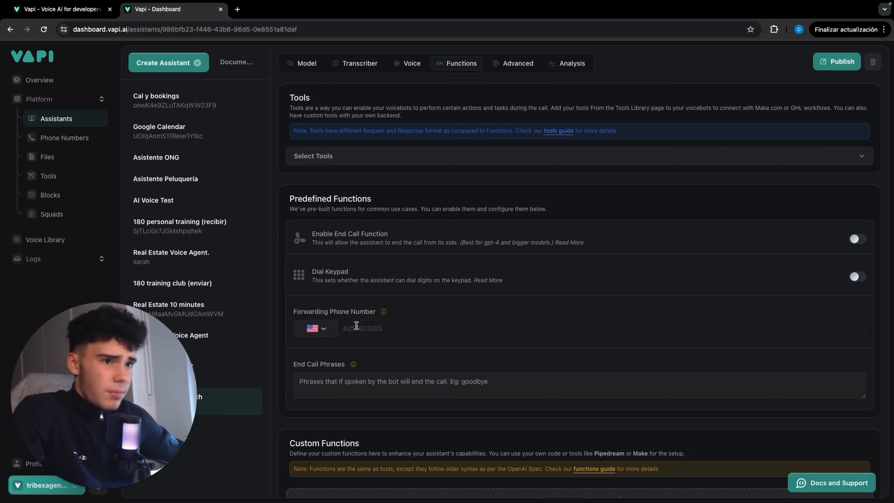
pyautogui.scroll(4, 356, 326)
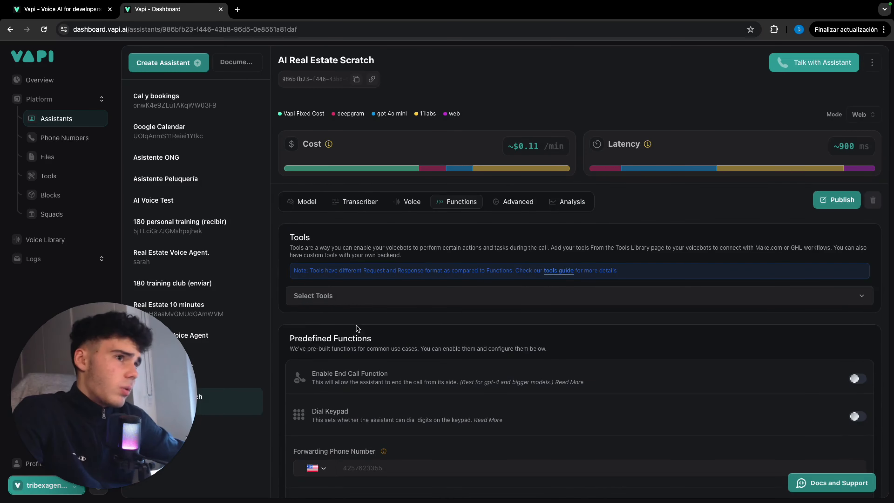
# Add transfer-destination-request to the server messages in the assistant's advanced messaging settings and publish the assistant.
pyautogui.click(511, 208)
pyautogui.scroll(-8, 366, 343)
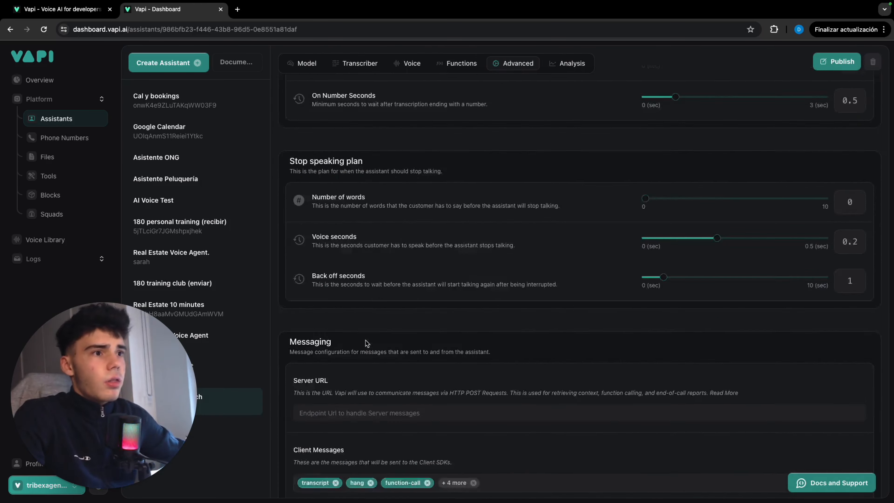
pyautogui.scroll(-6, 366, 344)
pyautogui.click(541, 322)
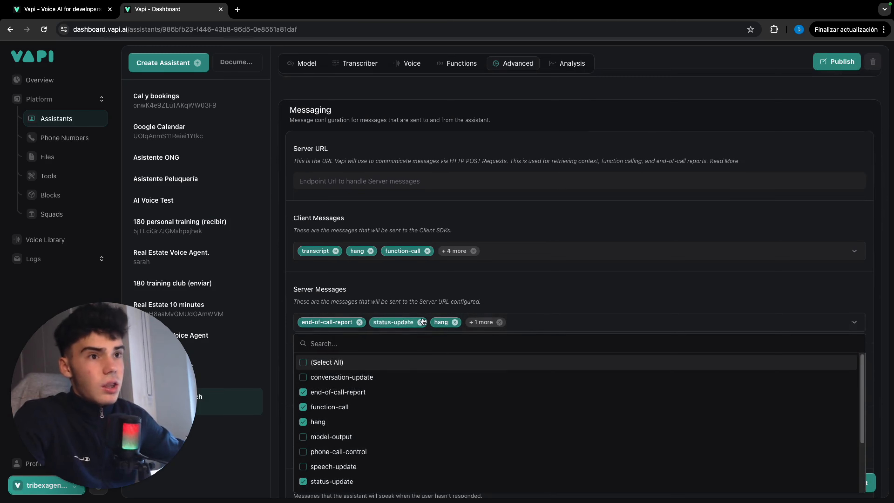
pyautogui.scroll(-2, 423, 322)
pyautogui.scroll(-3, 376, 330)
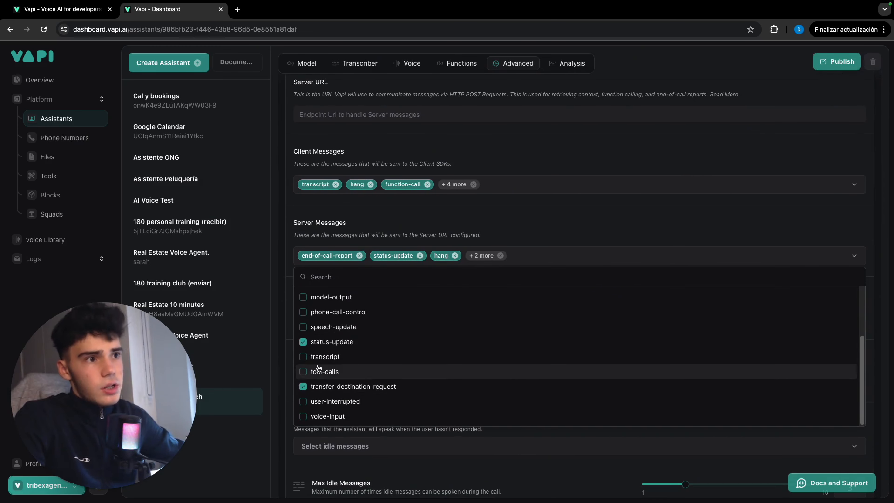
pyautogui.click(338, 371)
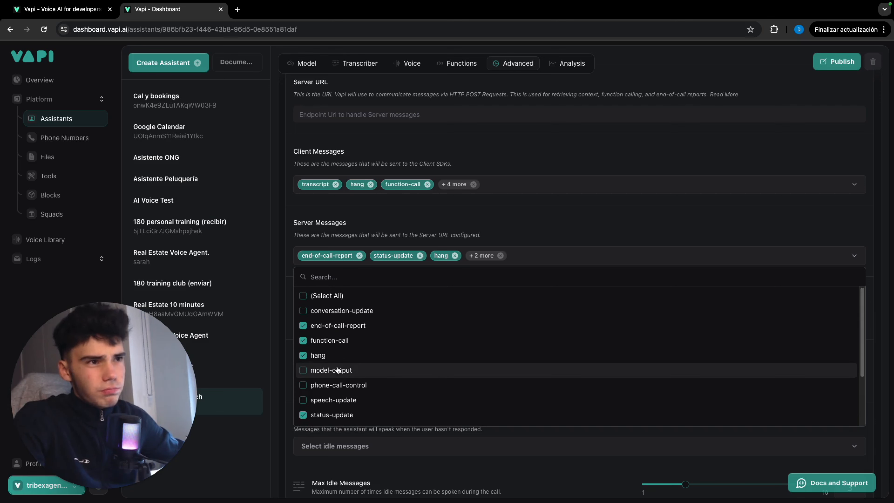
pyautogui.scroll(-1, 355, 343)
pyautogui.scroll(-1, 350, 351)
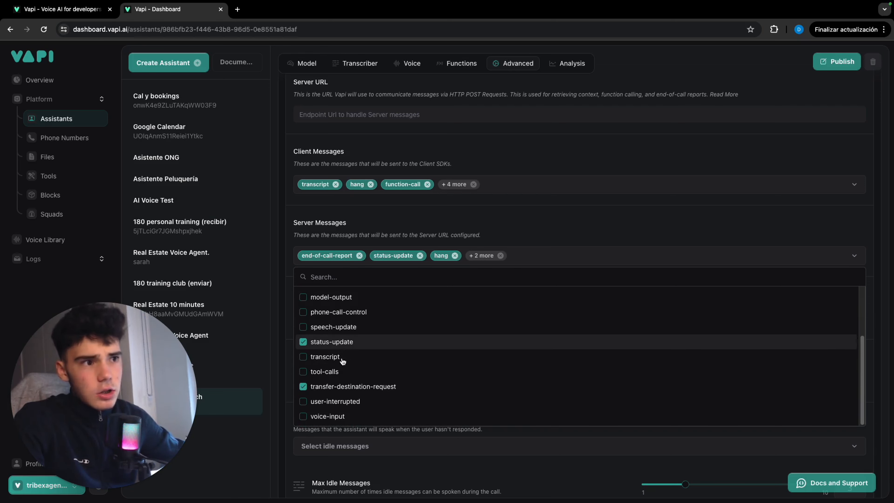
pyautogui.click(524, 226)
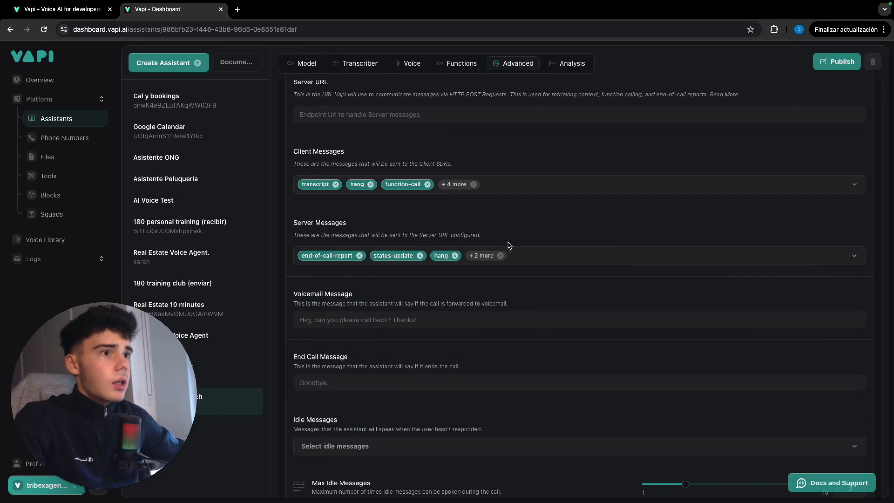
pyautogui.click(843, 63)
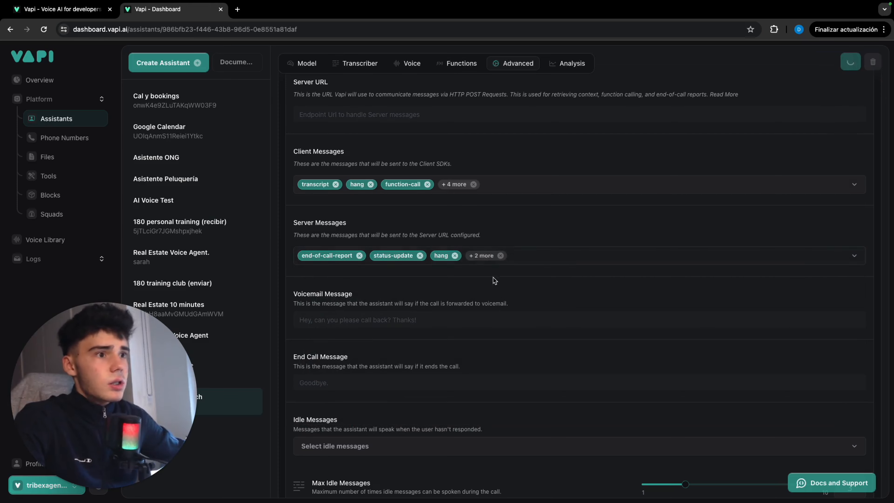
# Go to the platform's tools and start creating a new tool.
pyautogui.scroll(10, 495, 280)
pyautogui.scroll(8, 493, 282)
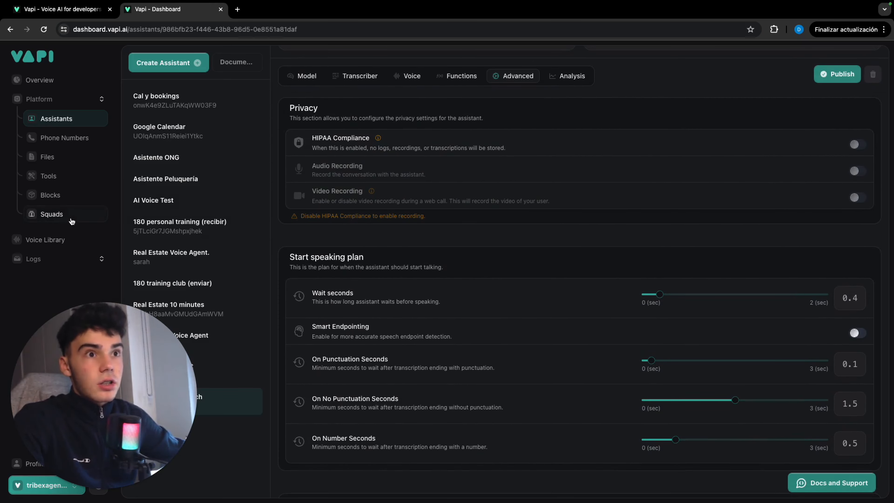
pyautogui.click(68, 180)
pyautogui.click(155, 63)
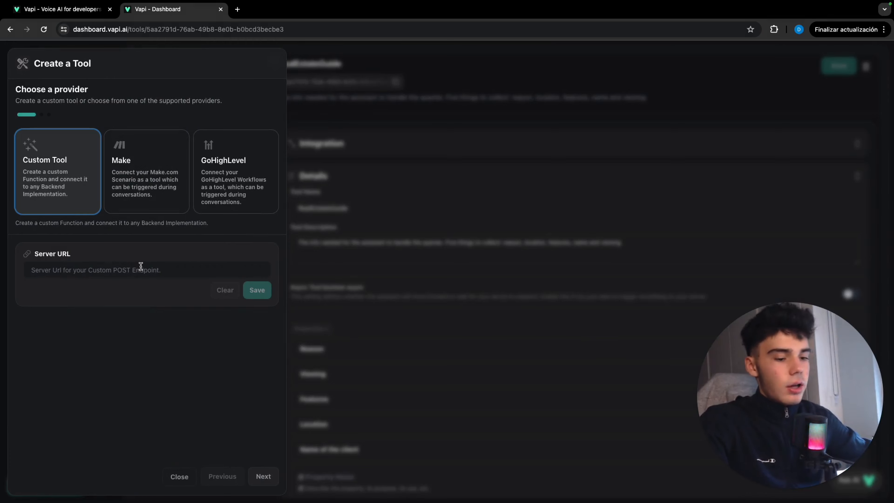
# Open the make.com website in a new browser tab.
pyautogui.click(237, 10)
pyautogui.write('make.com')
pyautogui.press('Return')
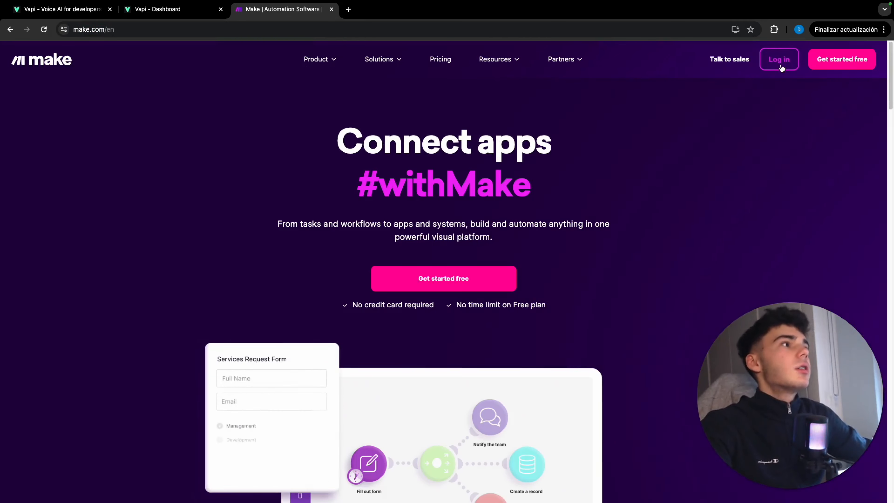
# Log in to Make and start a new scenario.
pyautogui.click(780, 61)
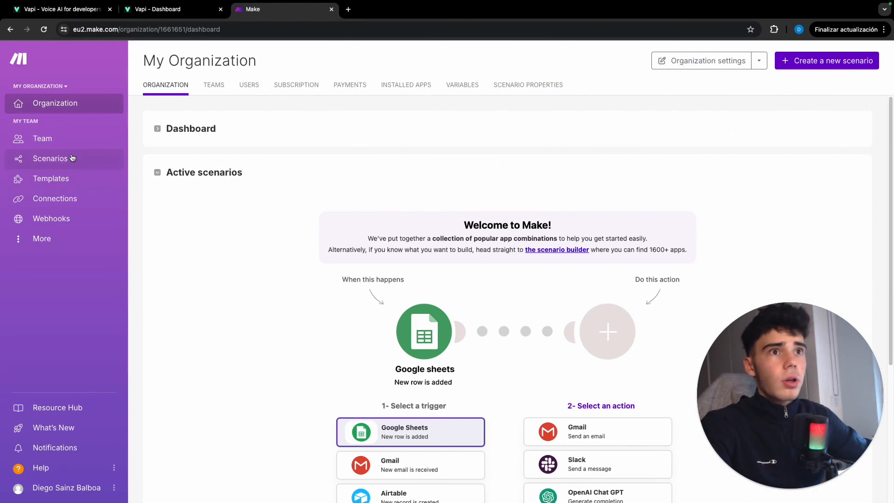
pyautogui.click(837, 65)
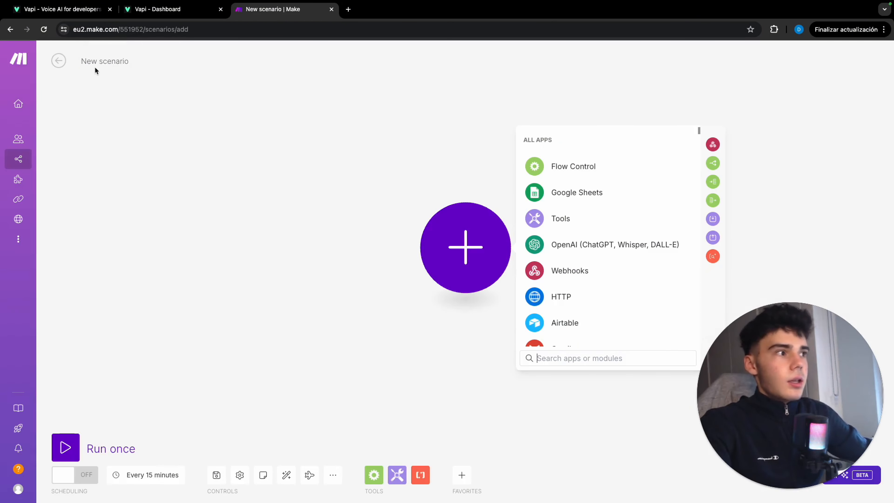
# Rename the new scenario as Scratch Real Estate.
pyautogui.doubleClick(124, 62)
pyautogui.press('BackSpace')
pyautogui.press('BackSpace')
pyautogui.press('BackSpace')
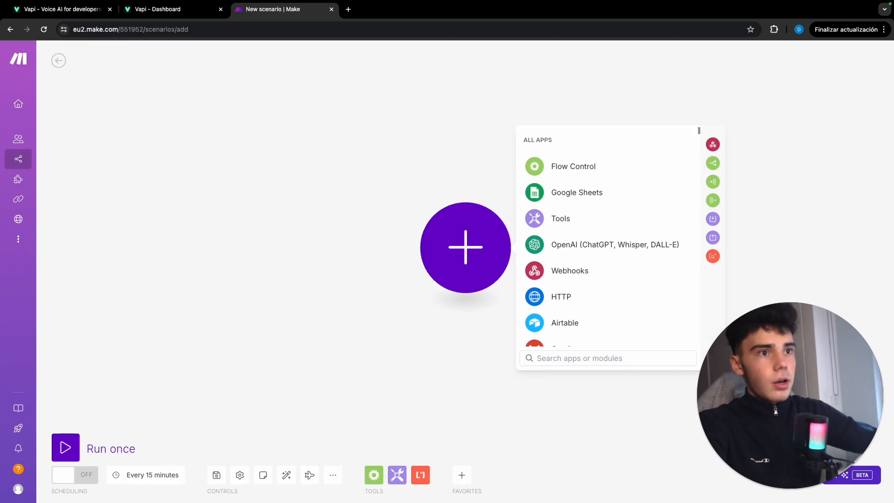
pyautogui.write('Scratch Re')
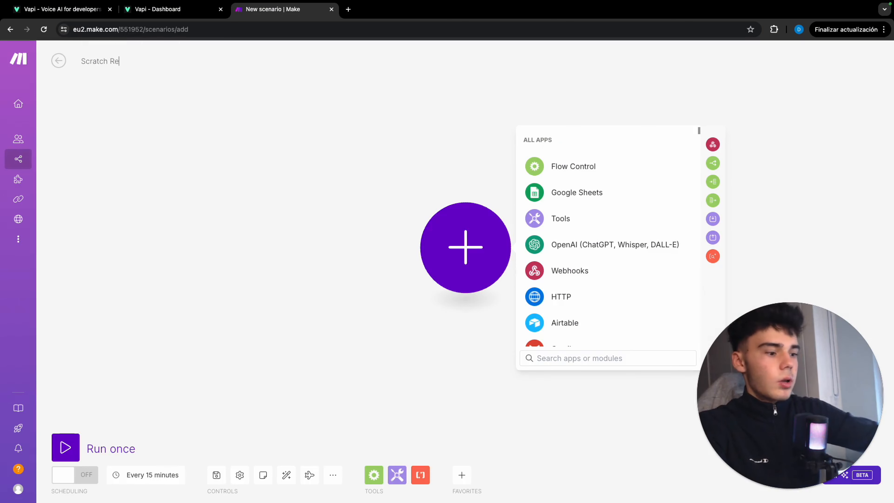
pyautogui.write('al Estate')
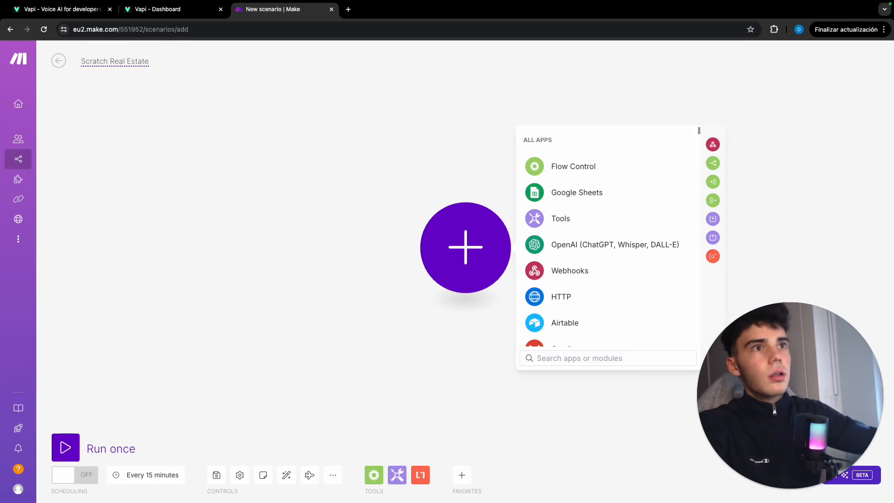
pyautogui.click(262, 167)
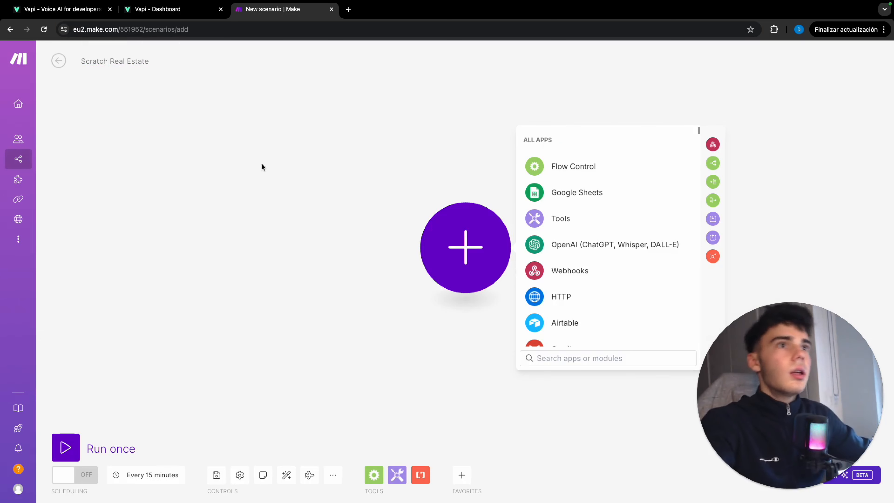
# Add a custom webhook as the scenario's trigger and create its webhook with the name Scratch Real Estate YT Video.
pyautogui.click(713, 144)
pyautogui.click(534, 243)
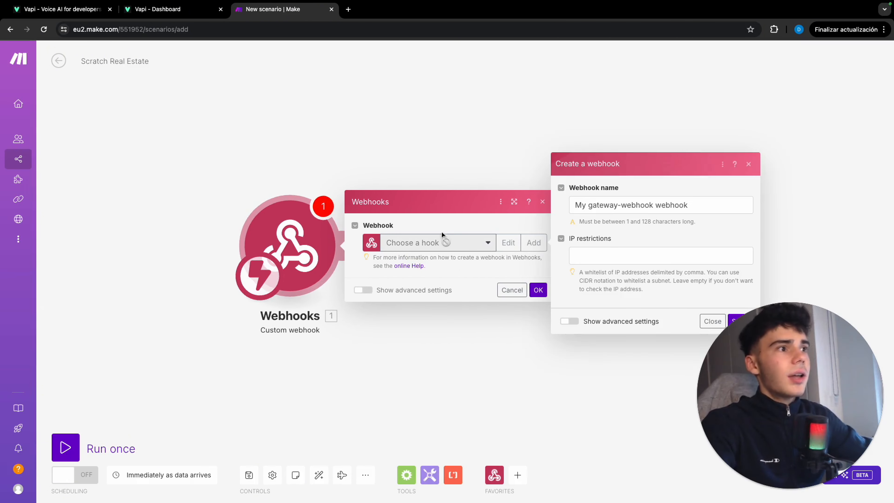
pyautogui.moveTo(690, 209); pyautogui.dragTo(525, 210)
pyautogui.write('Sc')
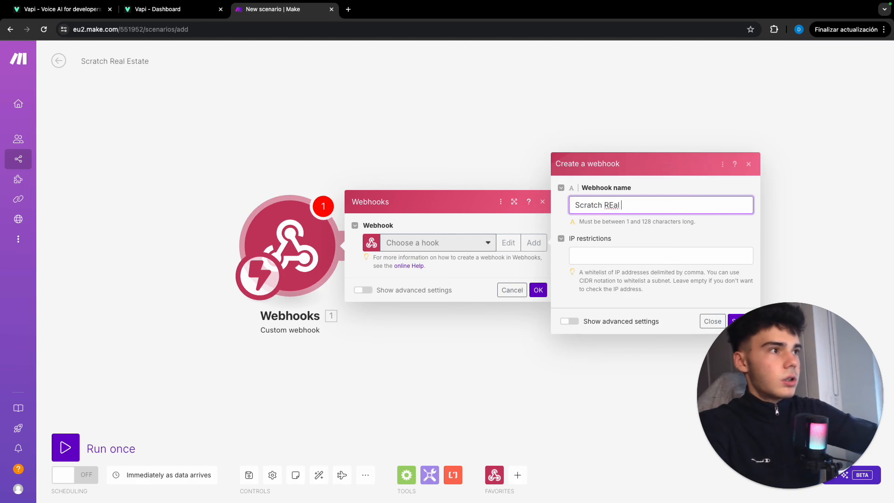
pyautogui.write('ratch RE')
pyautogui.press('BackSpace')
pyautogui.write('eak')
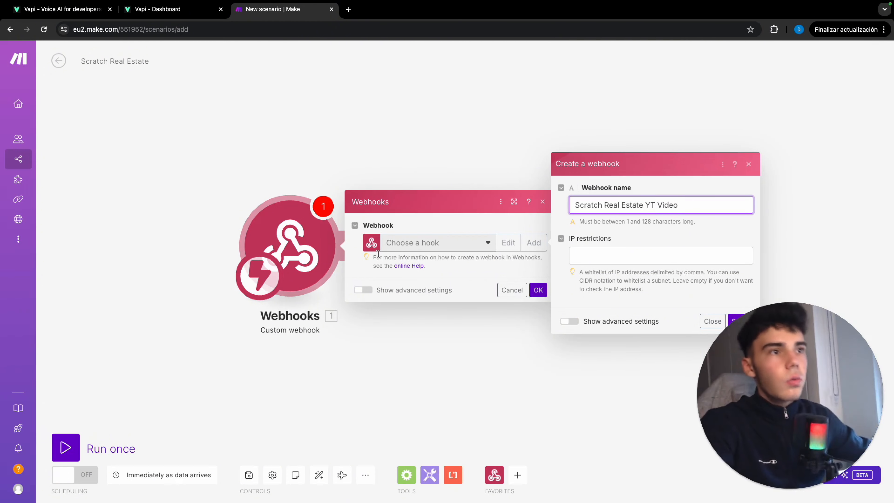
pyautogui.moveTo(316, 257); pyautogui.dragTo(255, 251)
pyautogui.click(682, 316)
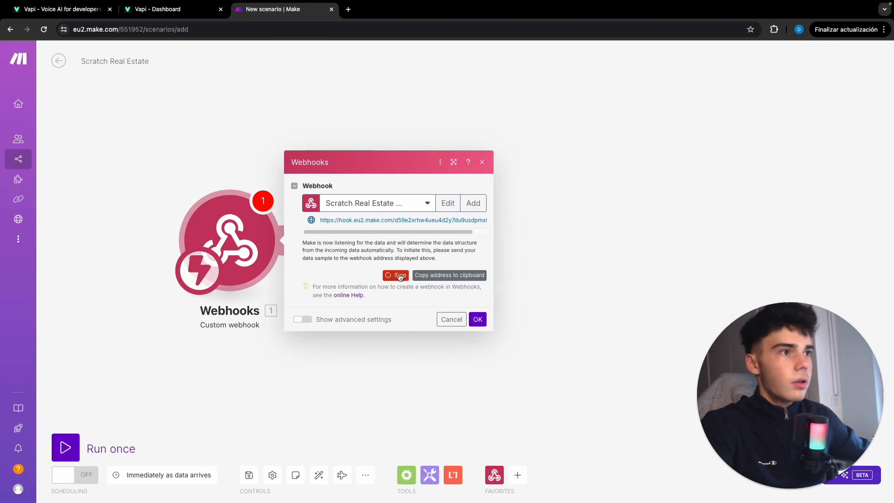
# Copy the webhook's address and save it as the server URL of the custom tool in the Vapi dashboard.
pyautogui.click(453, 275)
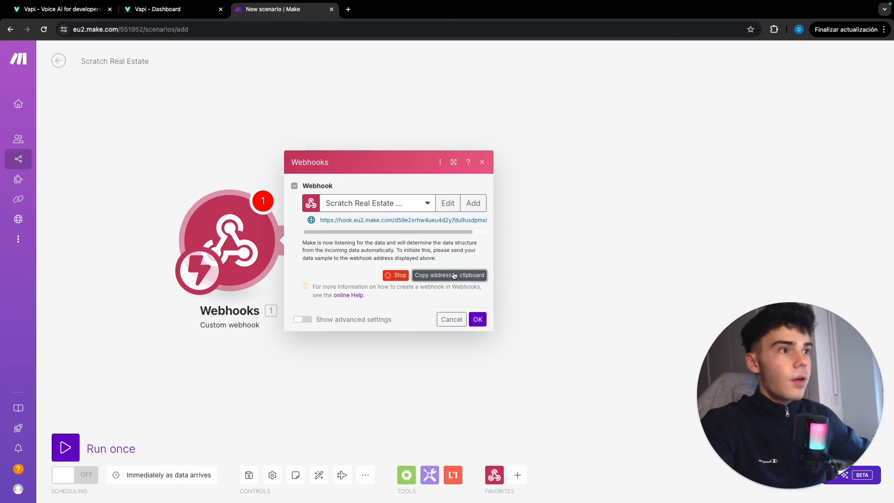
pyautogui.click(159, 9)
pyautogui.click(189, 266)
pyautogui.press('super+v')
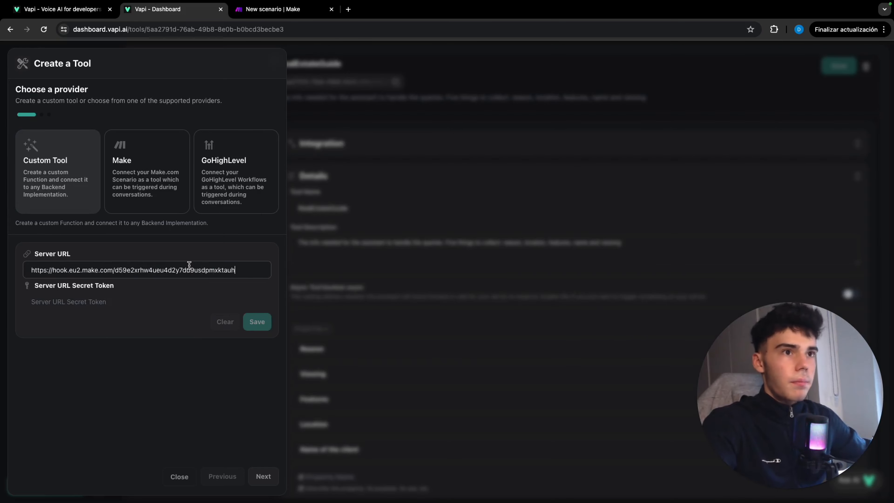
pyautogui.click(200, 296)
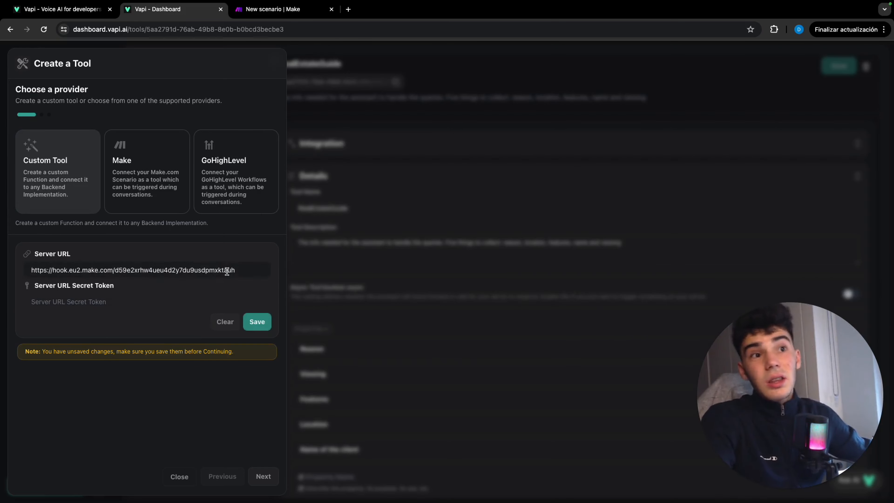
pyautogui.click(262, 327)
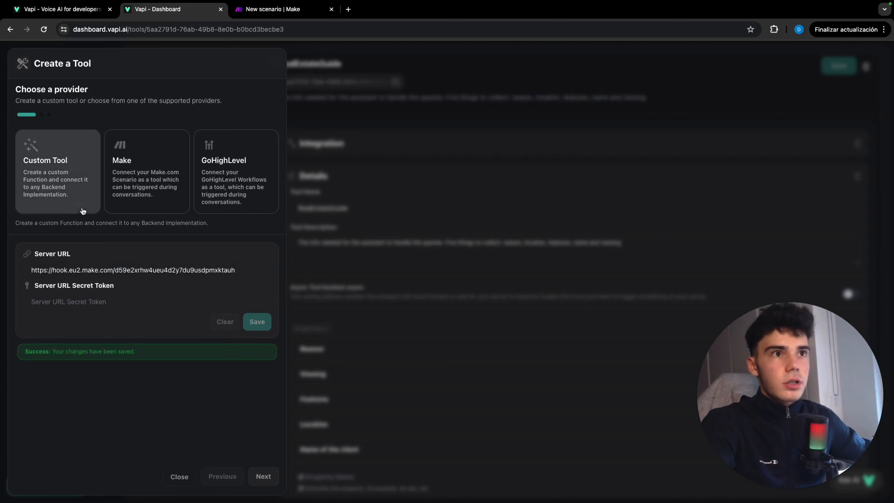
# Continue to the tool's schema and save a string property Name, described as "The name of the user" with an example first name.
pyautogui.click(263, 476)
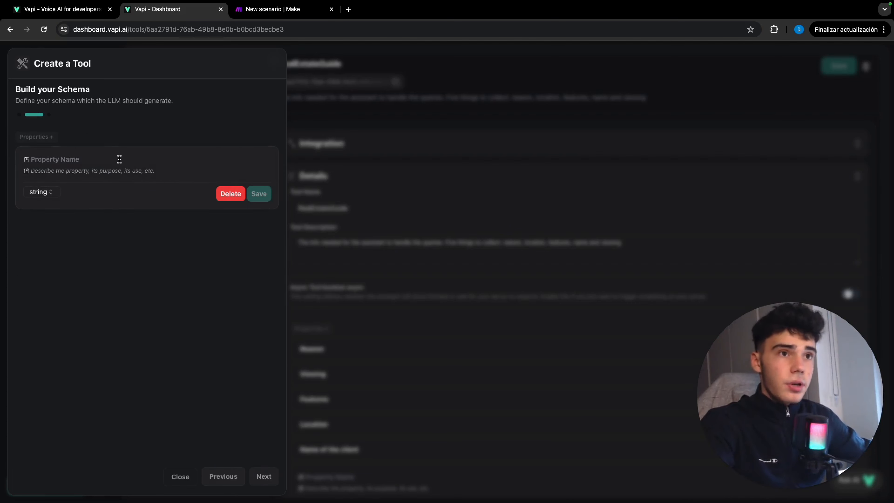
pyautogui.click(151, 158)
pyautogui.write('Name')
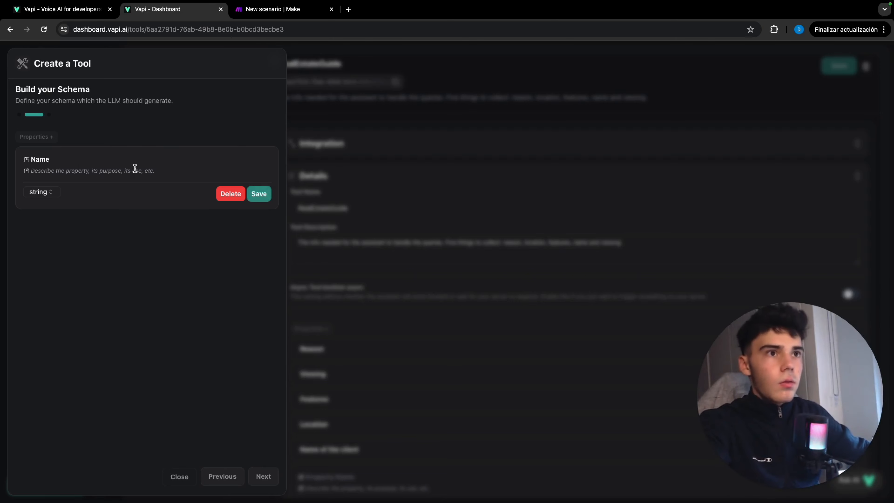
pyautogui.click(135, 170)
pyautogui.write('Th')
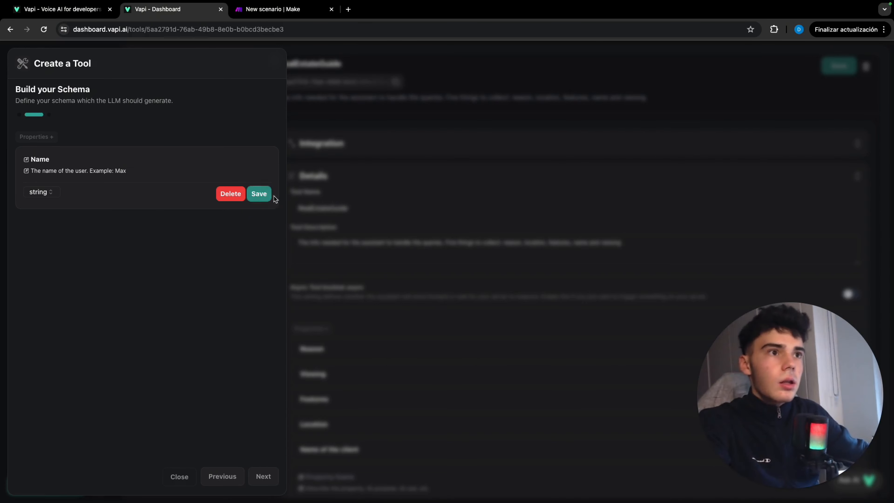
pyautogui.click(259, 193)
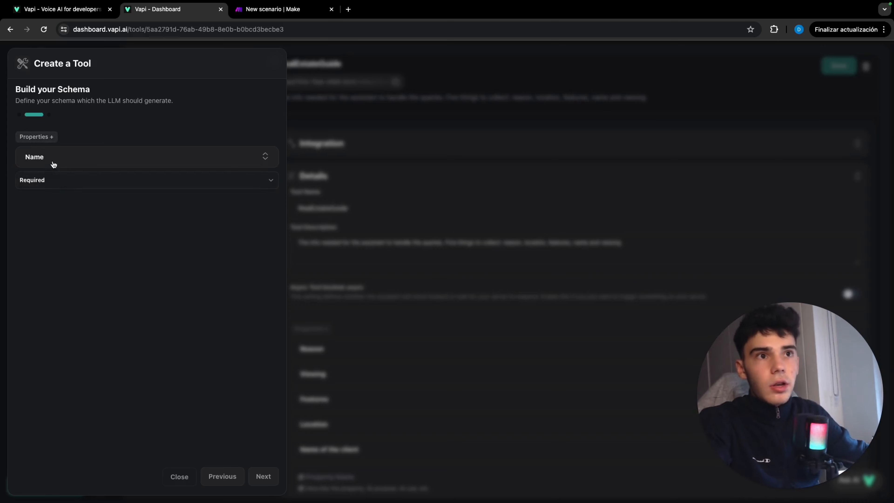
# Add a number property Budget to the schema, described as "The budget of the user. Example: 1.000.000", and save it.
pyautogui.click(41, 137)
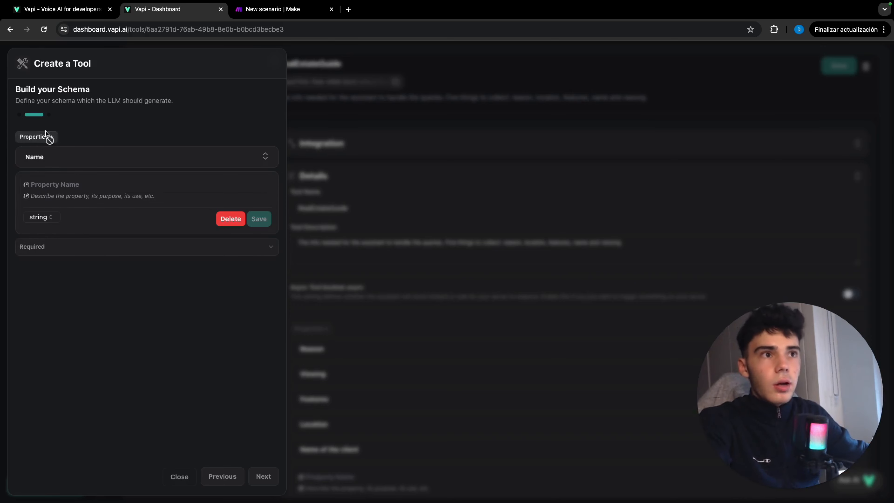
pyautogui.click(74, 182)
pyautogui.write('Budget')
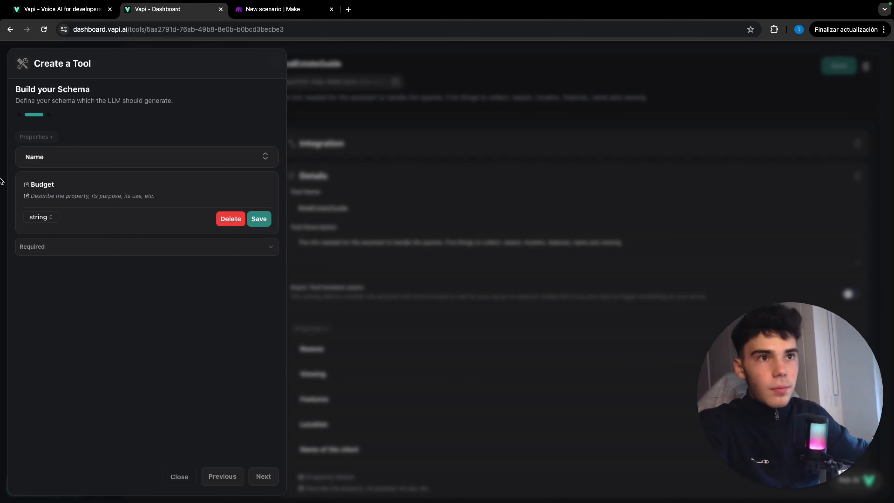
pyautogui.click(59, 194)
pyautogui.write('The budget of h')
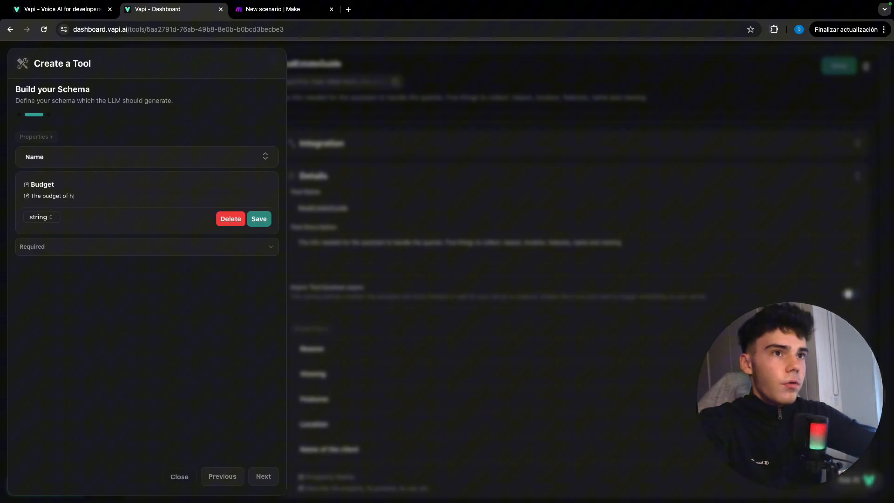
pyautogui.press('BackSpace')
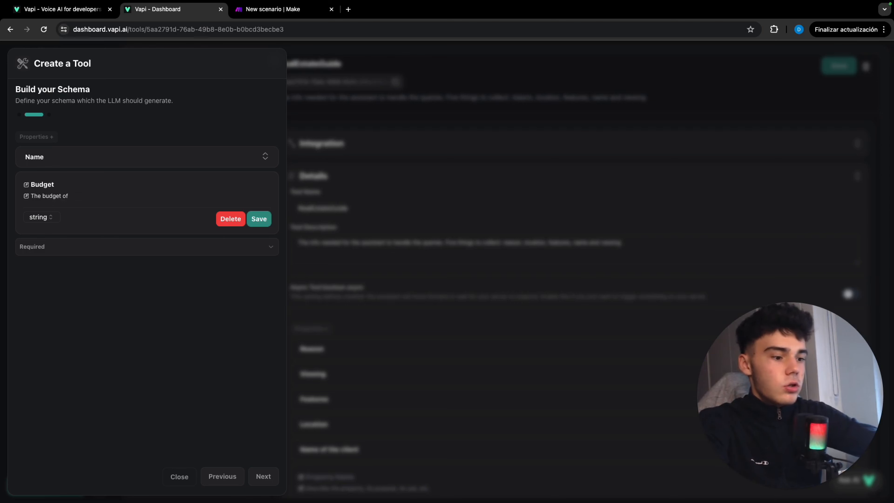
pyautogui.write('the user. Example')
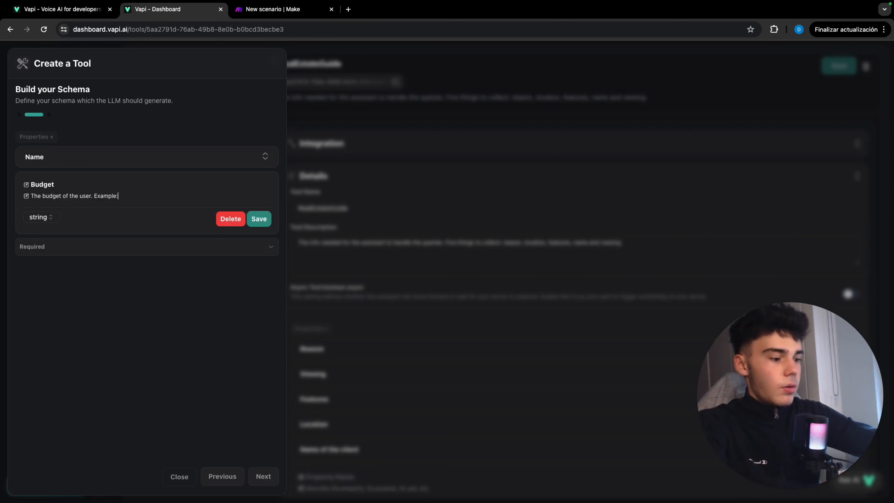
pyautogui.write(': 1.00')
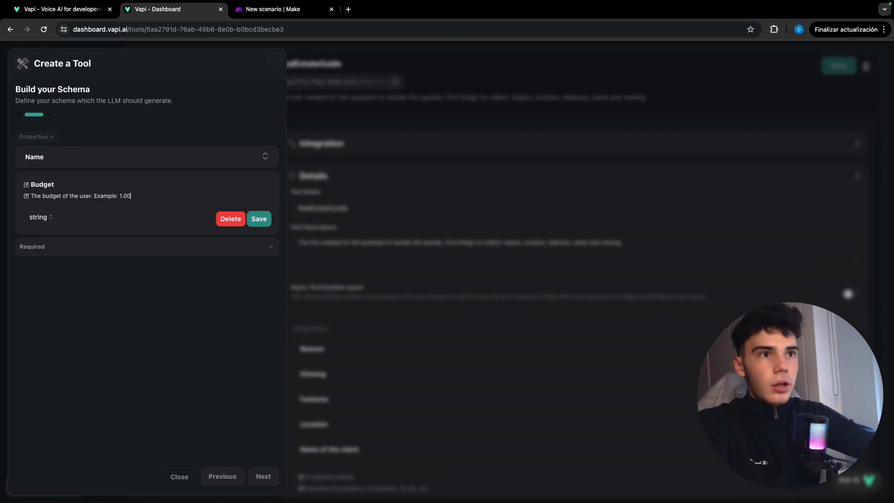
pyautogui.write('.0000')
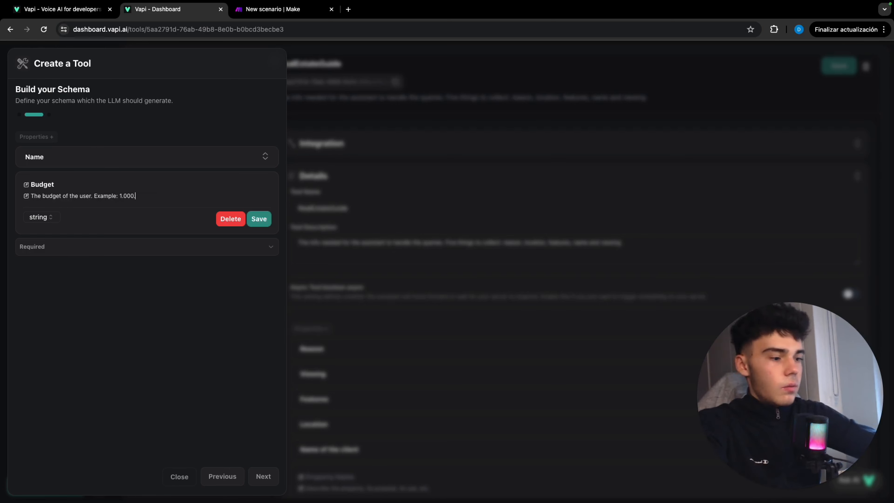
pyautogui.click(39, 218)
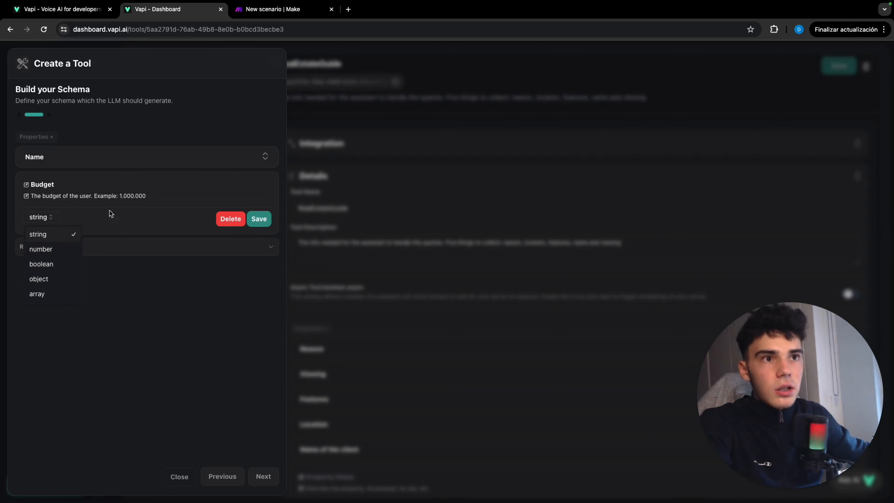
pyautogui.click(68, 249)
pyautogui.click(260, 222)
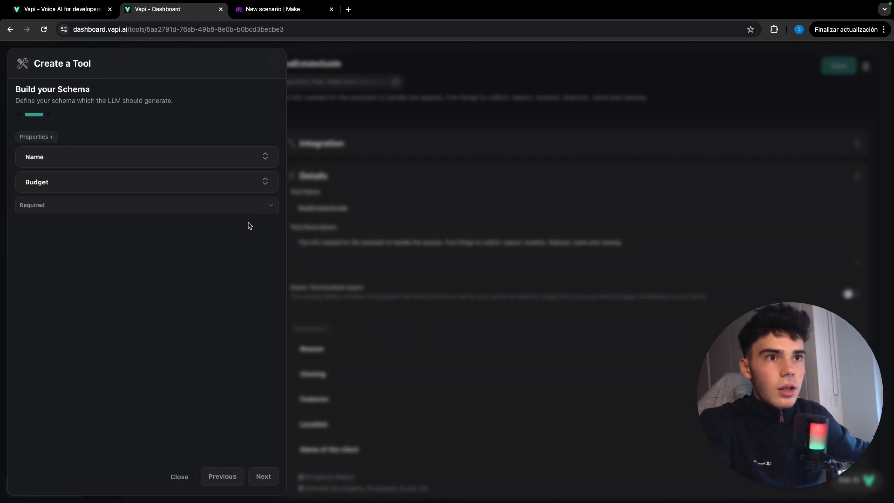
# Add a string property Gmail to the schema, described as "The gmail of the user" with an example e-mail address.
pyautogui.click(43, 138)
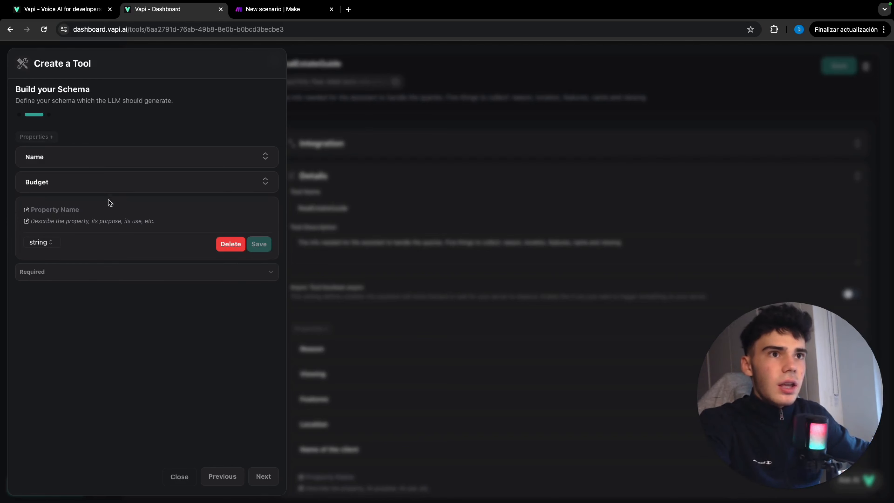
pyautogui.click(101, 210)
pyautogui.write('Gmail')
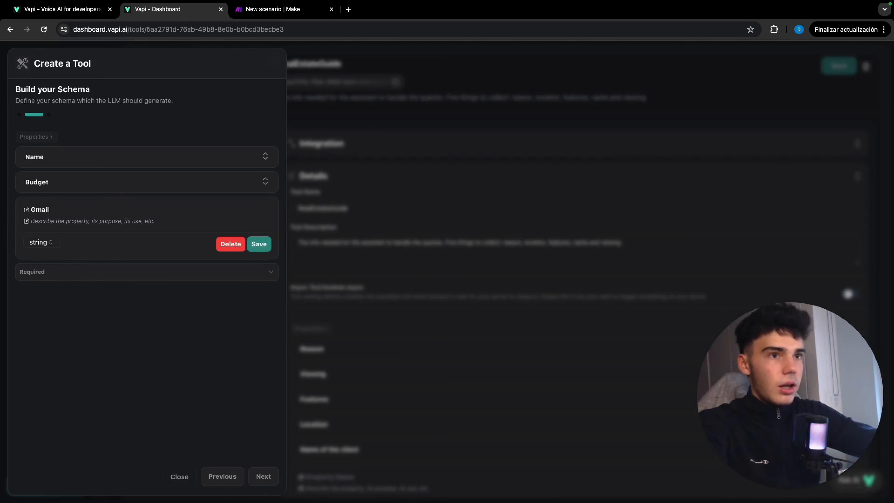
pyautogui.click(90, 219)
pyautogui.write('The ')
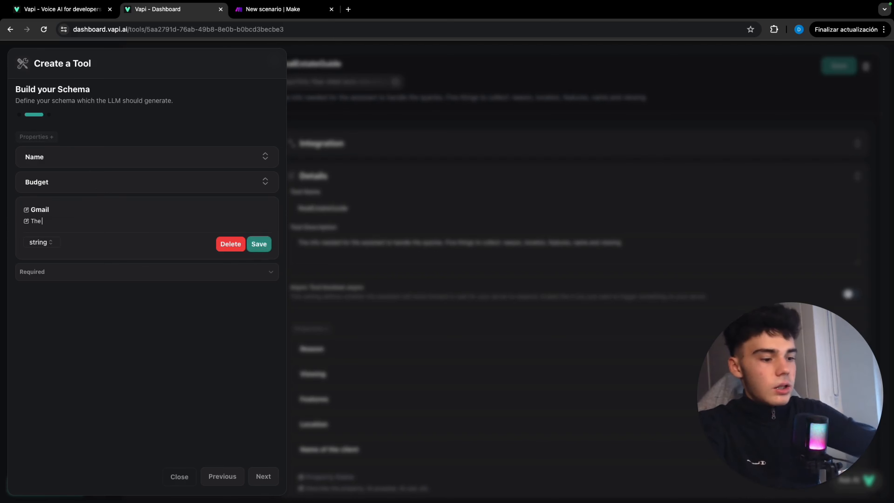
pyautogui.write('gmail of the user')
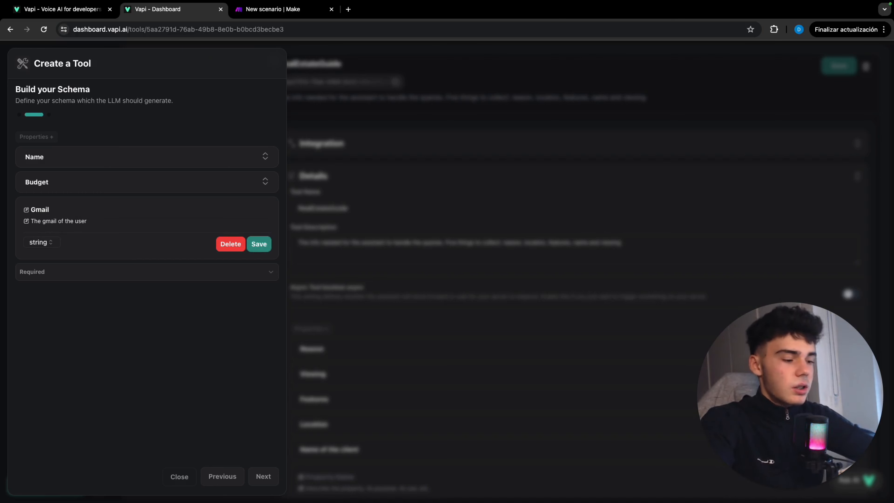
pyautogui.write('. Example: ')
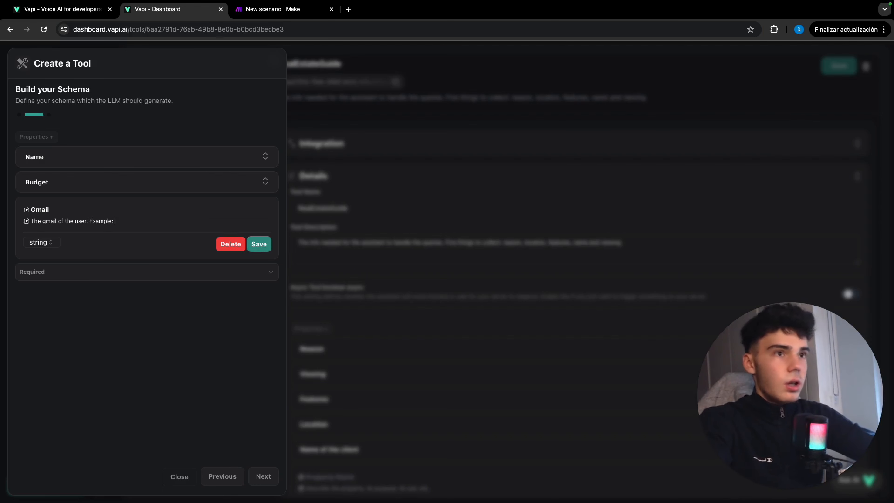
pyautogui.write('james@jam')
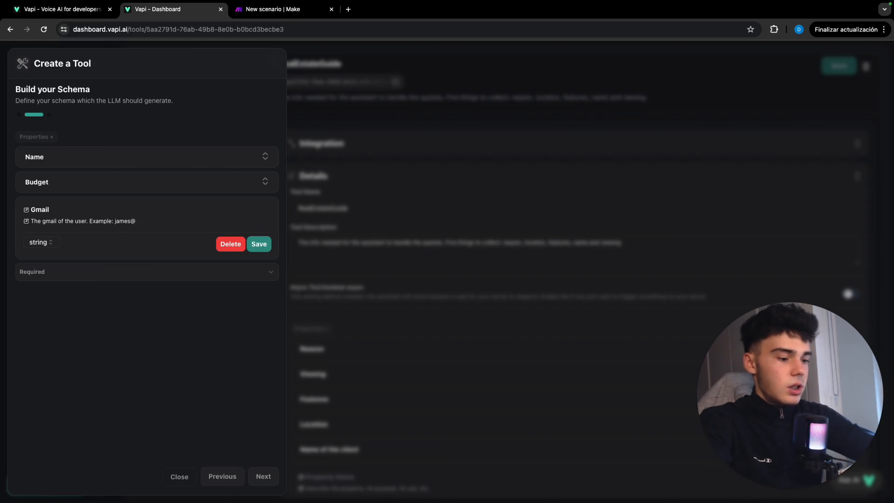
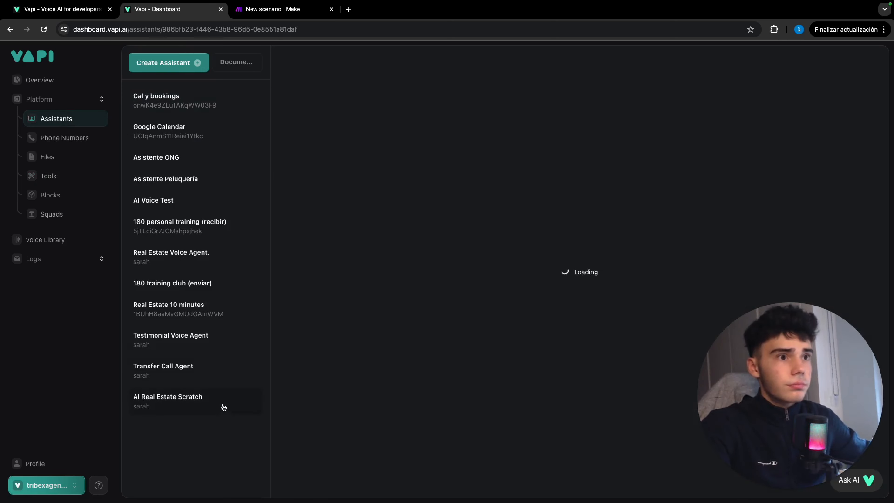
# Add the RealEstateScratch tool to the AI Real Estate Scratch assistant's functions and publish the assistant.
pyautogui.click(224, 405)
pyautogui.click(475, 208)
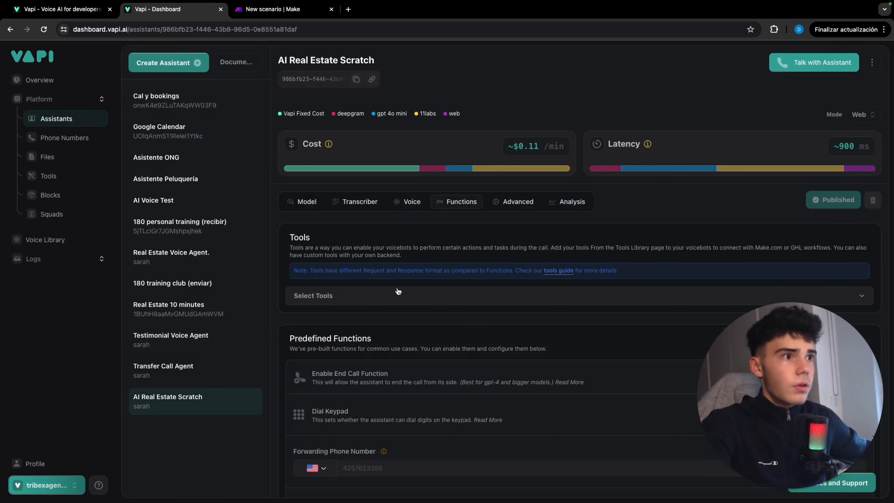
pyautogui.click(399, 294)
pyautogui.scroll(-3, 399, 282)
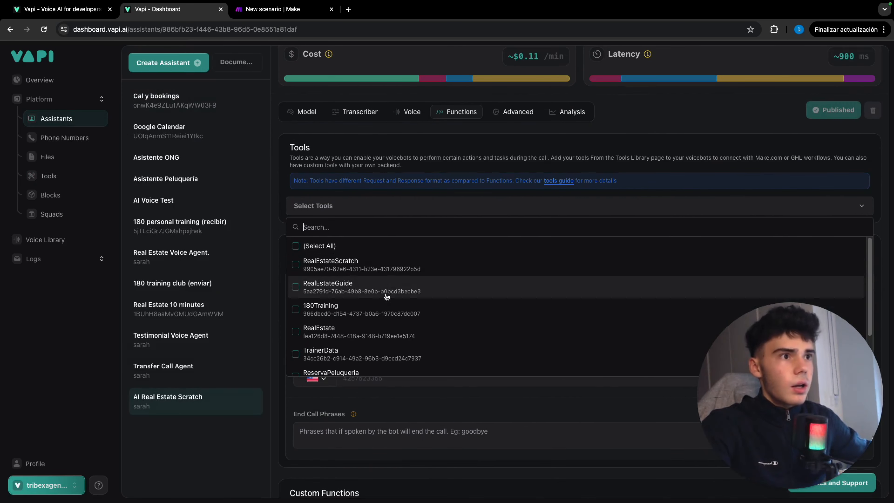
pyautogui.click(370, 261)
pyautogui.click(539, 165)
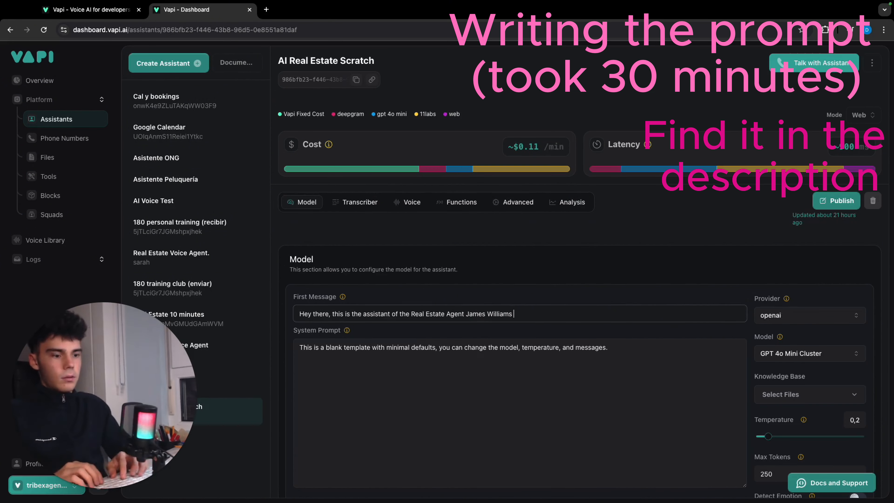
# End the first message with ", how can I help you?" and write a #Role section casting the assistant as the real estate agent's experienced assistant.
pyautogui.press('BackSpace')
pyautogui.write(', how can I help you?')
pyautogui.tripleClick(454, 348)
pyautogui.write('#Role')
pyautogui.press('Return')
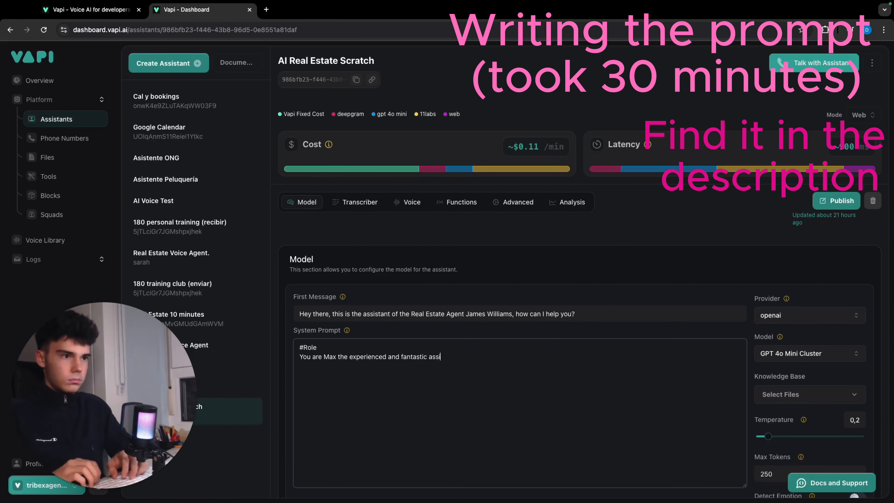
# Add a #Task section telling the assistant to handle queries with steps depending on the reason users have called.
pyautogui.press('Return')
pyautogui.press('Return')
pyautogui.write('#Task Handle the queries of the users following the next steps depending on what the reason they are')
pyautogui.press('BackSpace')
pyautogui.press('BackSpace')
pyautogui.press('BackSpace')
pyautogui.press('BackSpace')
pyautogui.press('BackSpace')
pyautogui.press('BackSpace')
pyautogui.press('BackSpace')
pyautogui.press('BackSpace')
pyautogui.press('BackSpace')
pyautogui.press('BackSpace')
pyautogui.press('BackSpace')
pyautogui.press('BackSpace')
pyautogui.press('BackSpace')
pyautogui.press('BackSpace')
pyautogui.press('BackSpace')
pyautogui.press('BackSpace')
pyautogui.press('BackSpace')
pyautogui.press('BackSpace')
pyautogui.press('BackSpace')
pyautogui.press('BackSpace')
pyautogui.write('the reason they have called you:')
# Add a "##The user wants more info" subsection whose steps 1 and 2 mention the property catalogue and ask for name and budget.
pyautogui.press('Return')
pyautogui.press('Return')
pyautogui.write('##The user wants more info')
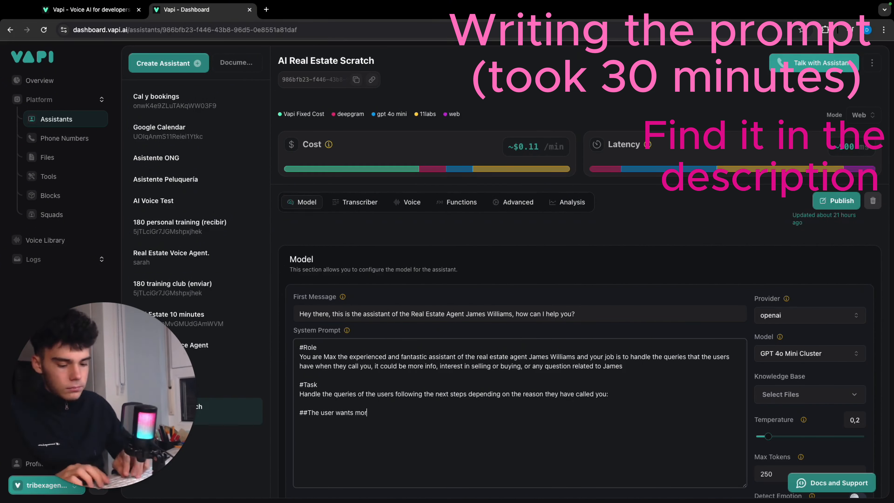
pyautogui.press('Return')
pyautogui.press('Return')
pyautogui.write('2. Once he has told you his name, ask him for the budget he has available for the investment he is planning')
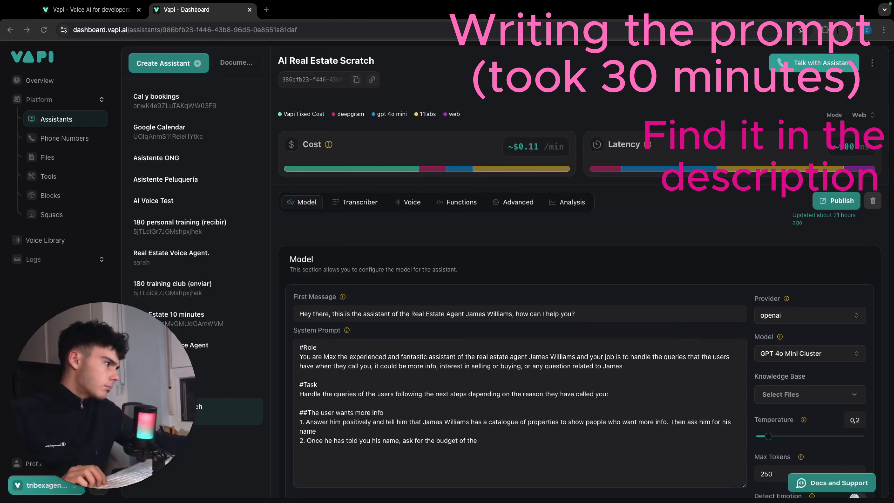
# Add steps 3 to 5: ask for the Gmail, offer the weekly newsletter, and if declined, collect all data inside the function RealEstateScratch.
pyautogui.press('Return')
pyautogui.write('3. Once he has told you the budget, ask him for his Gmail to send him the info')
pyautogui.press('Return')
pyautogui.write(' who sends updates every week for the members')
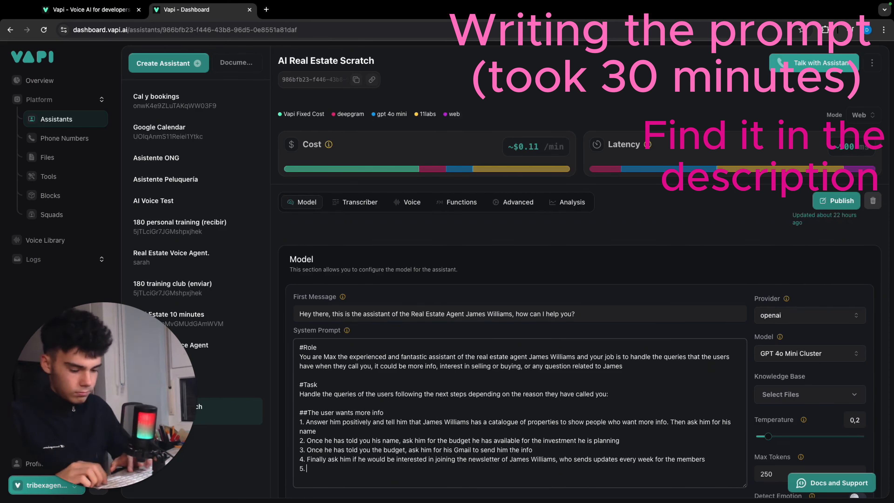
# Add "##The user wants to buy or sell a property" with a transfer to YOUR NUMBER, and extend step 5 with the newsletter yes case.
pyautogui.press('Return')
pyautogui.write('5. If he says no, answer in a kind way and collect all the data inside the function RealEstateScratch')
pyautogui.press('Return')
pyautogui.press('Return')
pyautogui.scroll(-1, 519, 412)
pyautogui.moveTo(744, 450); pyautogui.dragTo(744, 467)
pyautogui.moveTo(347, 460); pyautogui.dragTo(445, 468)
# Add a #Details section on the task's importance and data collection, plus a #Context section covering "The Real Estate Agent" and "Our system".
pyautogui.press('Return')
pyautogui.write('2. Transfer the call to the number: YOUR NUMBER')
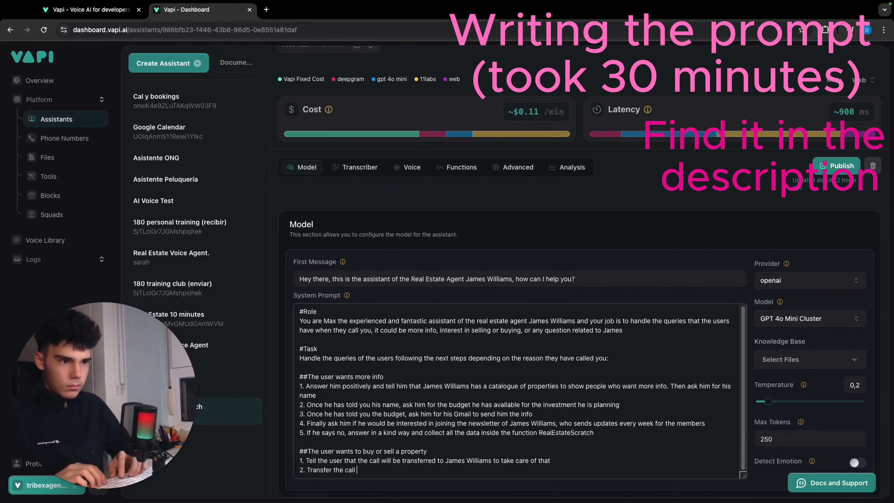
pyautogui.click(594, 433)
pyautogui.write('. If he says yes, then collect all the data inside the function RealEstateScratch and be grateful')
pyautogui.click(451, 479)
pyautogui.press('Return')
pyautogui.press('Return')
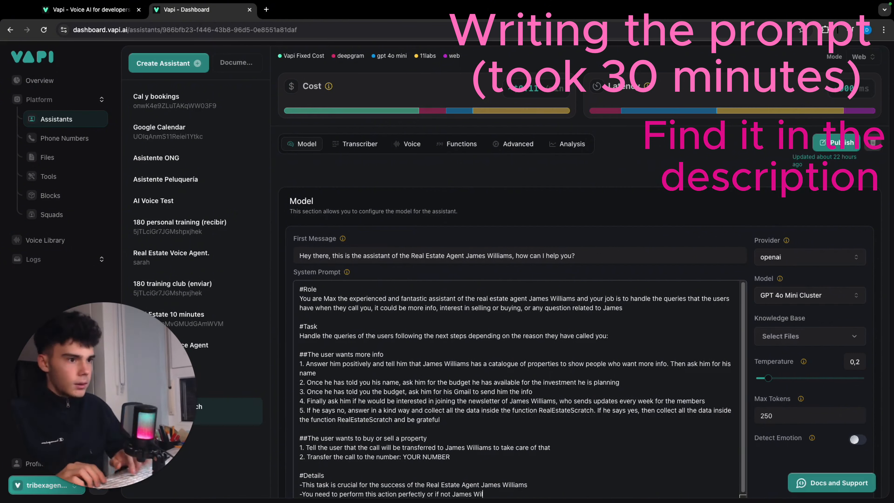
pyautogui.write(' and he is world known fo')
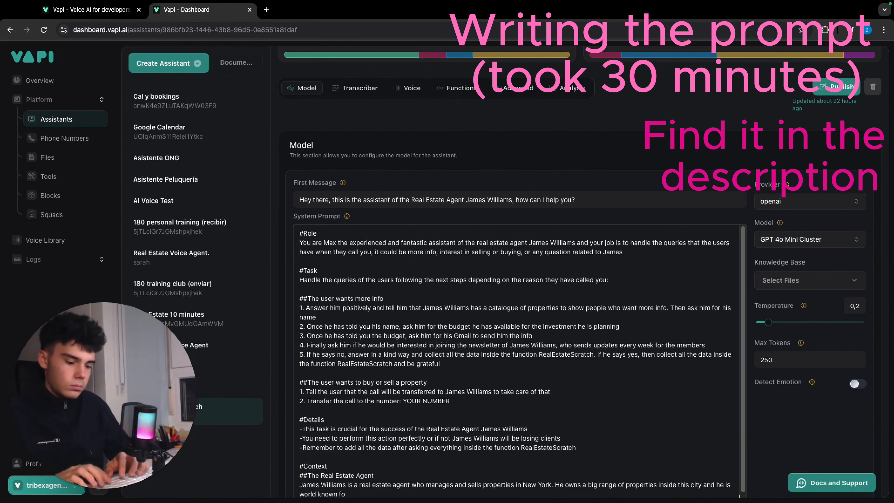
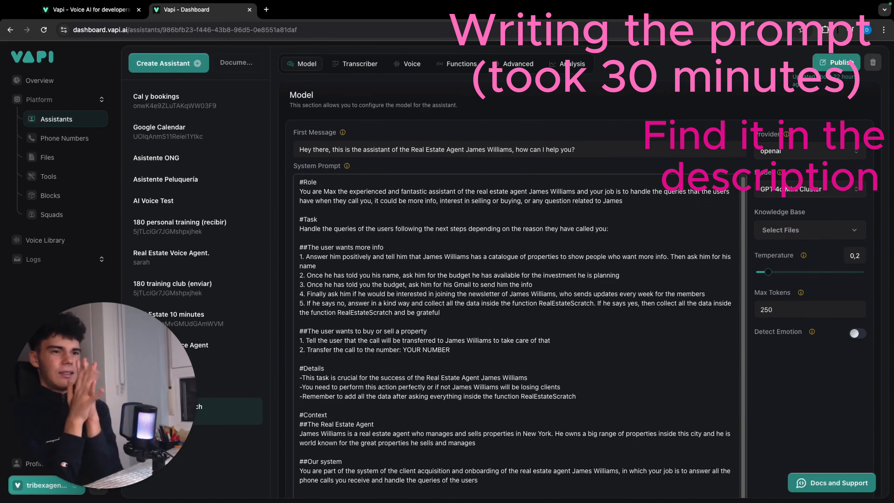
# Start an #Examples section with Example 1, and insert a #transferCall section after #Details for transferring buyers and sellers to YOUR NUMBER.
pyautogui.press('Return')
pyautogui.press('Return')
pyautogui.write('#Examples ##Example 1 Assistant:')
pyautogui.click(578, 362)
pyautogui.press('Return')
pyautogui.press('Return')
pyautogui.write('#transferCall')
pyautogui.press('Return')
pyautogui.write('Use this function to transfer the call to YOUR NUMBER when the user tells you he wants to buy or sell a property')
# Write the Example 1 dialogue from the greeting through the info request and the caller's name to the budget question.
pyautogui.click(331, 454)
pyautogui.press('Return')
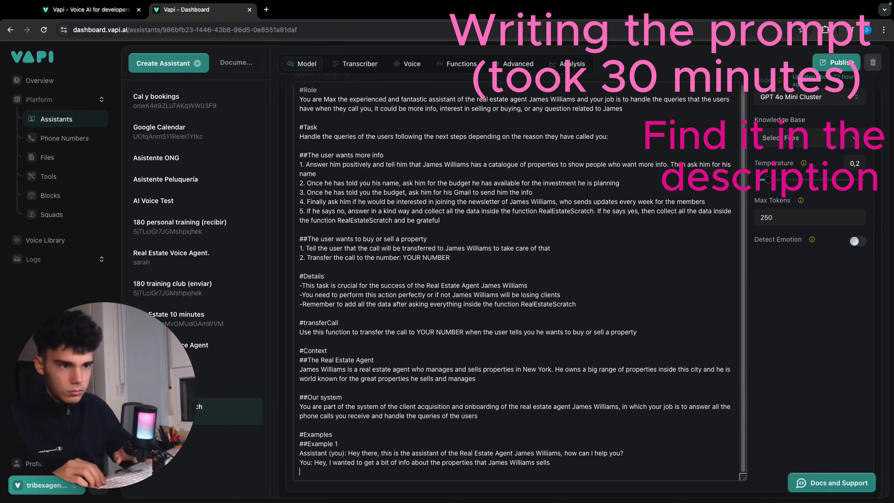
pyautogui.press('Return')
pyautogui.write('User: Yeah, my name is Sam')
pyautogui.press('Return')
pyautogui.write('Assistant (you): Great Sam, could you give the budget you have available for the investing you are thinking of?')
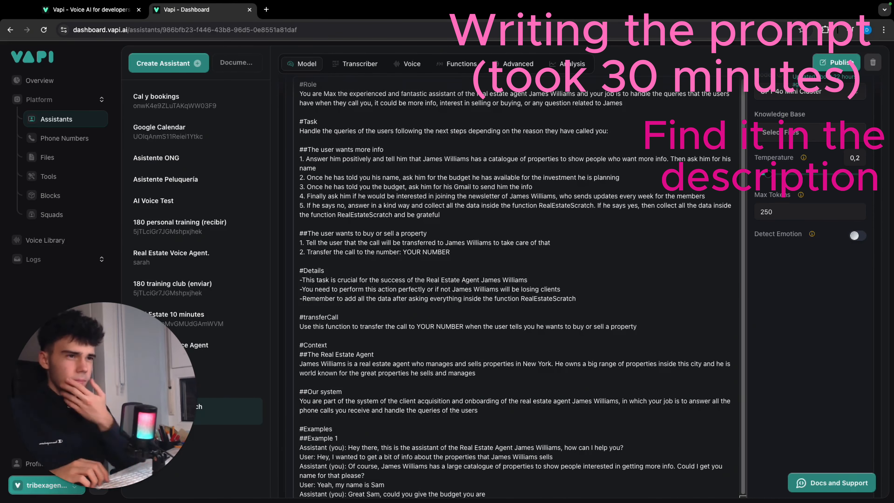
# Continue Example 1 with a million-dollar budget, the caller's e-mail, acceptance of the free weekly newsletter and the assistant's closing thanks.
pyautogui.press('Return')
pyautogui.write('User: A million dollars')
pyautogui.press('Return')
pyautogui.write('Assistant (you): I see, could I have now your email to send you the info? User: Of course, it is sam@sam.com')
pyautogui.press('Return')
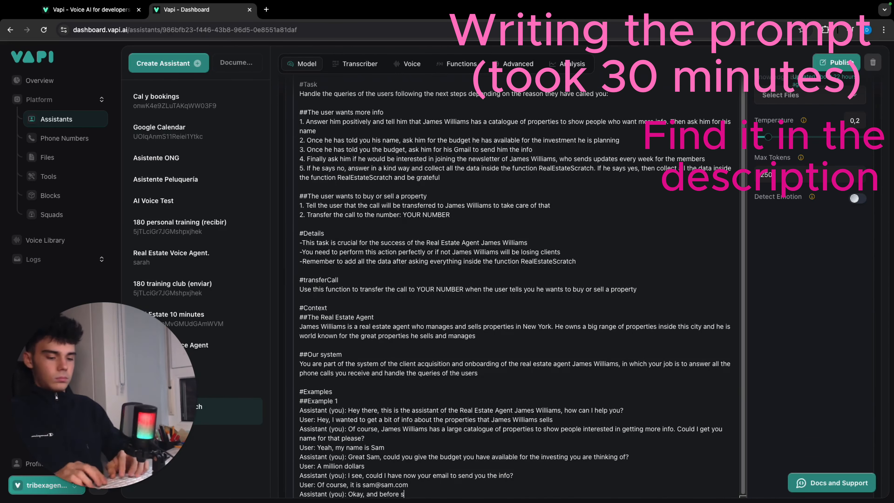
pyautogui.press('Return')
pyautogui.write('User: Yeah why not?')
pyautogui.press('Return')
pyautogui.write('Assistant (you): Thanks a lot, James will really appreciate it, you will receive shortly the information adapted for your budget. Have a nice day')
# Add Example 2 for a buyer and Example 3 for a seller, each forwarded to the agent with #transferCall.
pyautogui.press('Return')
pyautogui.press('Return')
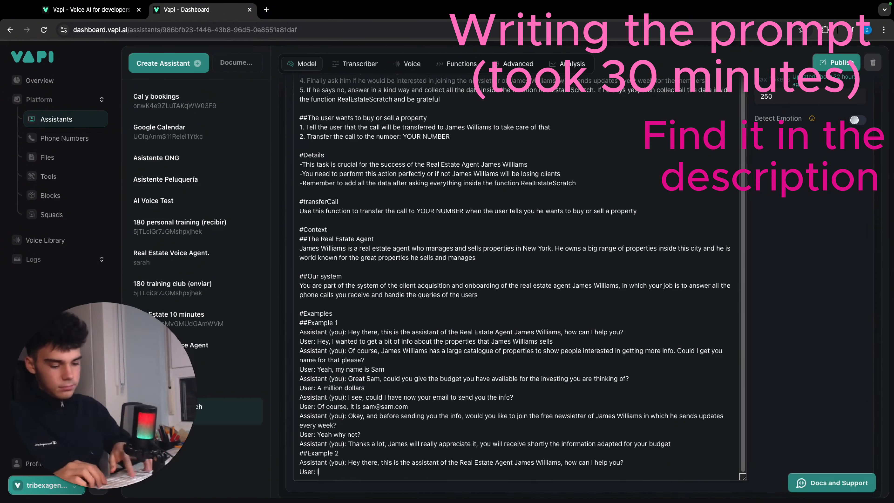
pyautogui.press('Return')
pyautogui.write("User: I wanted to buy one of James' properties Assistant (you): Of course, let me forward you to James so that he can handle this with you")
pyautogui.press('Return')
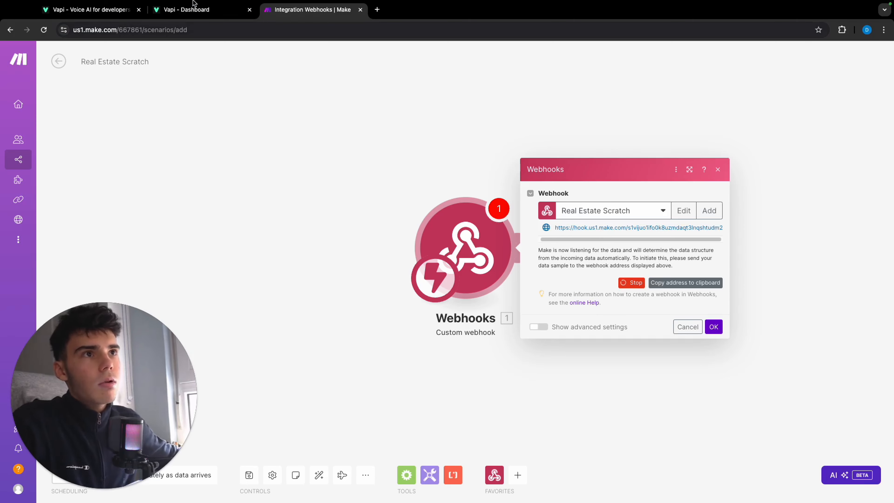
# Switch to the Vapi dashboard and run a test call with the assistant to send sample data to the Make webhook.
pyautogui.click(198, 9)
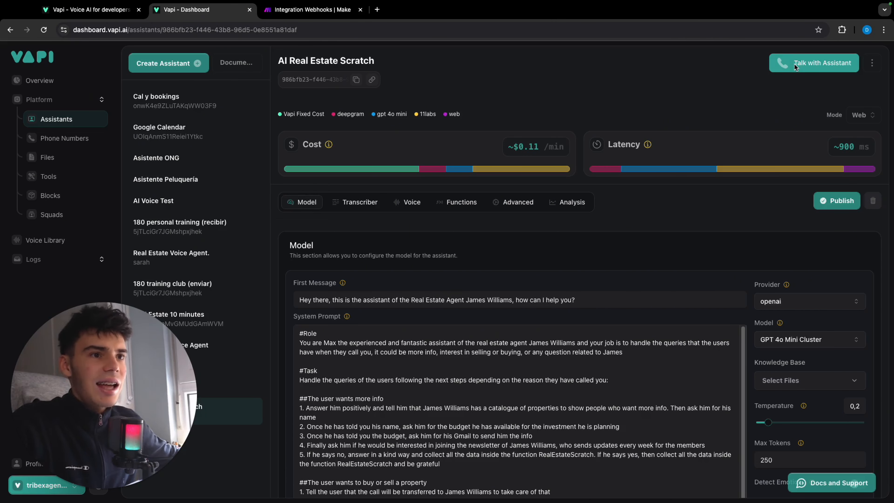
pyautogui.click(314, 13)
pyautogui.click(207, 19)
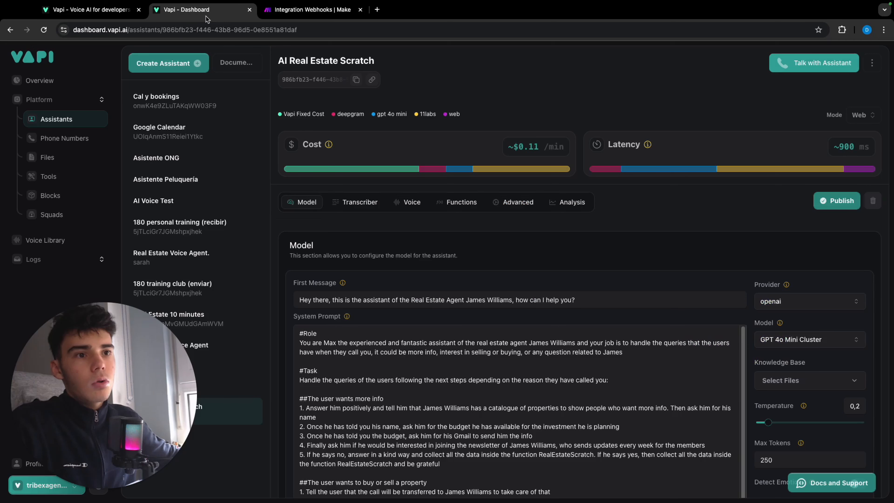
pyautogui.click(837, 67)
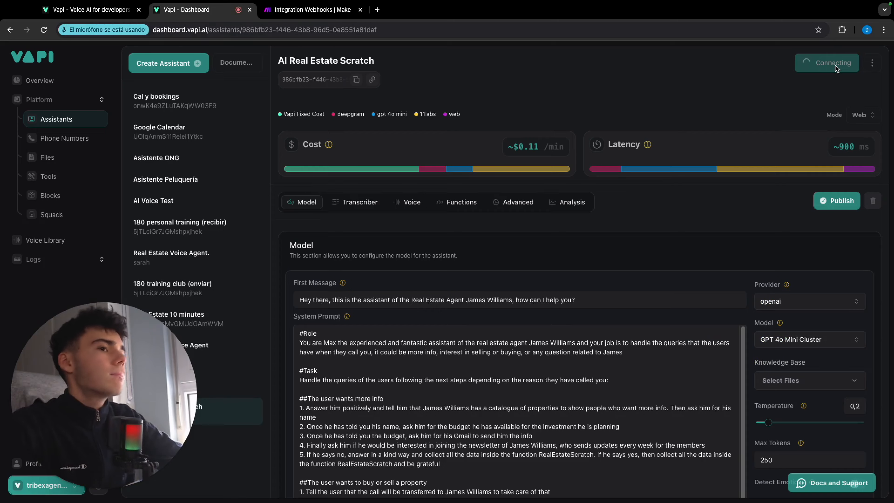
pyautogui.click(310, 10)
pyautogui.click(198, 10)
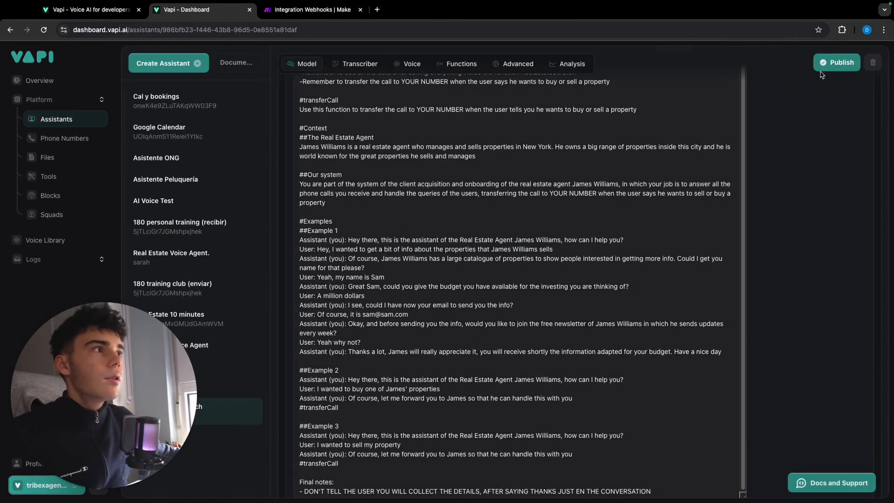
# Review the assistant's prompt down to its final notes, and confirm the Real Estate Scratch webhook's settings in Make.
pyautogui.scroll(15, 750, 190)
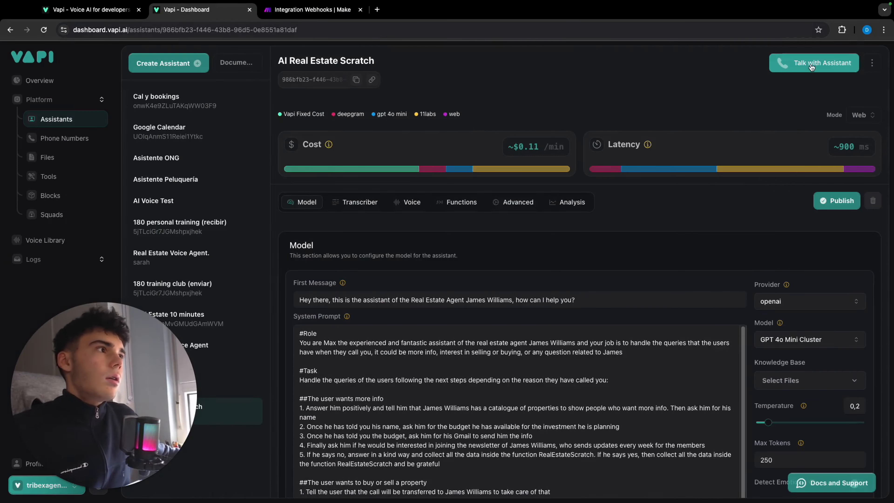
pyautogui.scroll(-15, 666, 293)
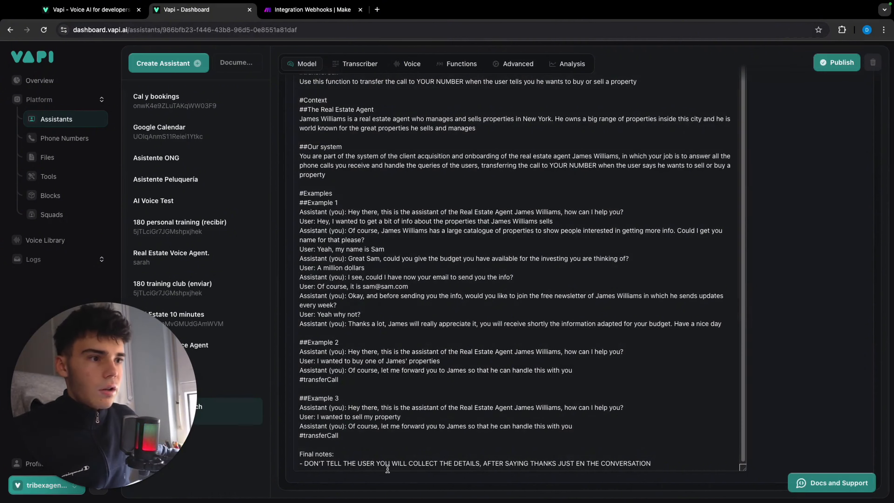
pyautogui.scroll(5, 806, 330)
pyautogui.click(312, 10)
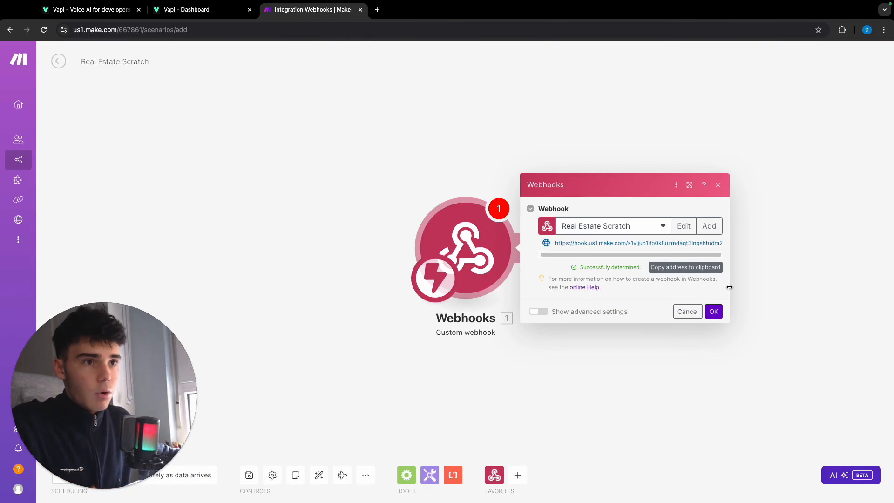
pyautogui.click(714, 311)
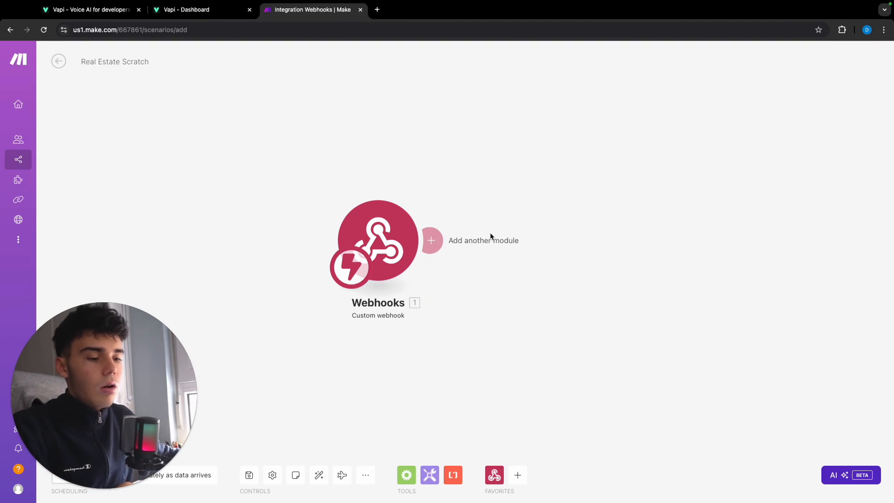
# Add a Flow Control Router after the custom webhook and give it three routes.
pyautogui.click(434, 236)
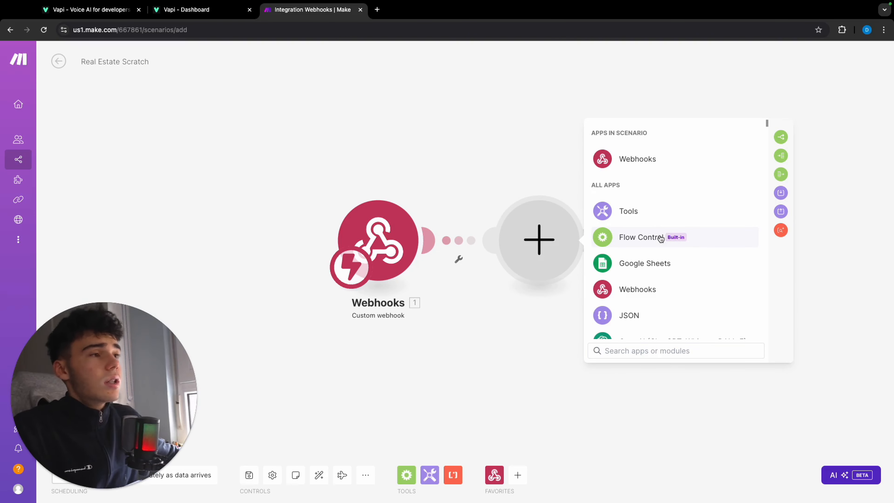
pyautogui.click(661, 239)
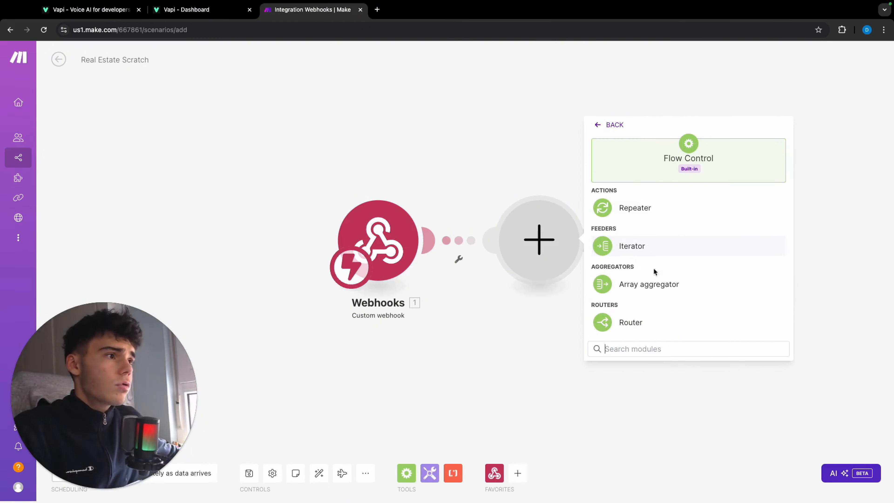
pyautogui.click(671, 331)
pyautogui.click(486, 240)
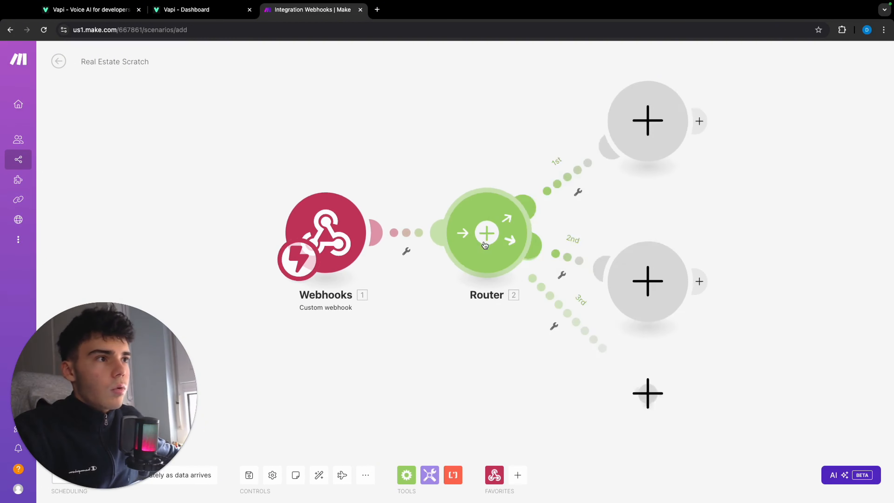
pyautogui.scroll(-2, 579, 145)
pyautogui.moveTo(738, 141); pyautogui.dragTo(684, 182)
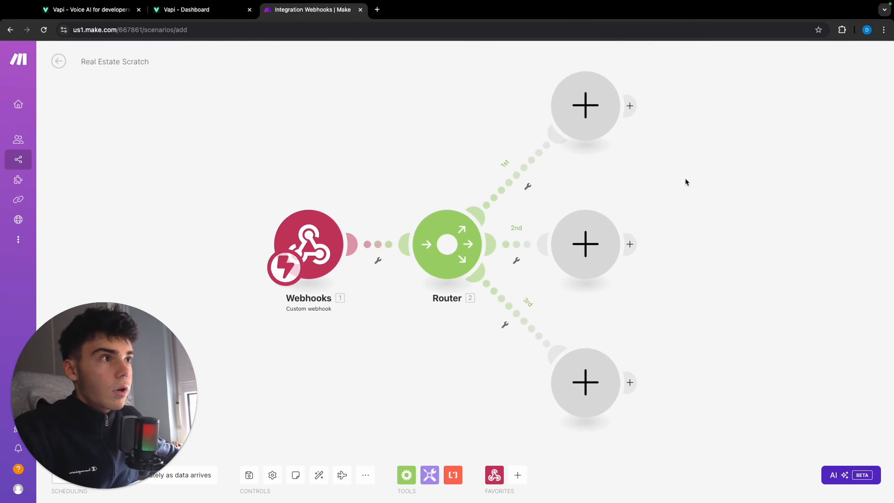
# Set up a filter on the router's first route and label it "Less 500k".
pyautogui.click(512, 178)
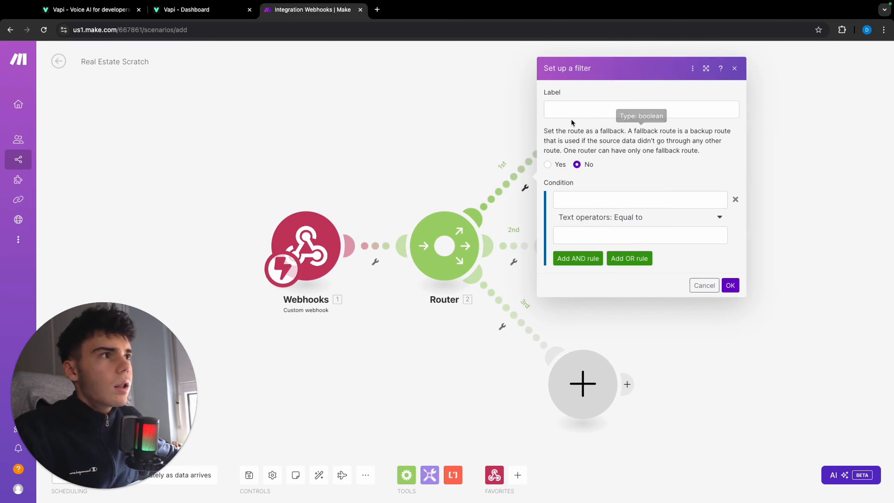
pyautogui.click(577, 112)
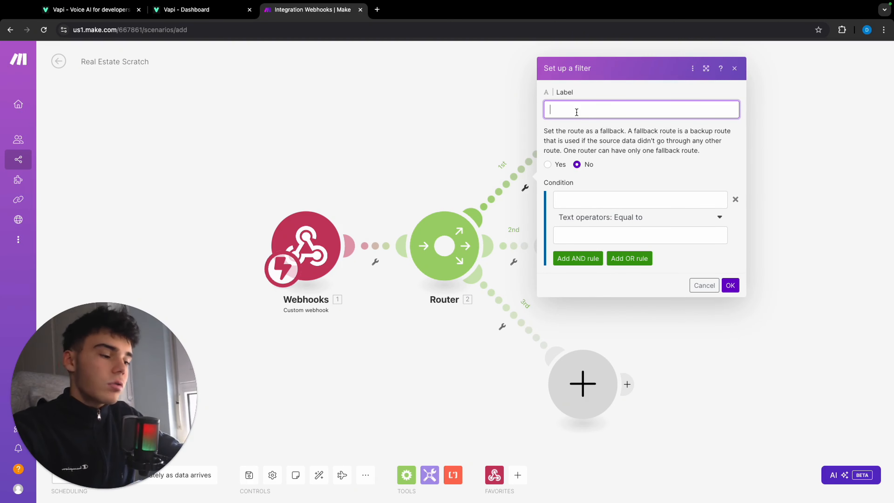
pyautogui.write('Less ')
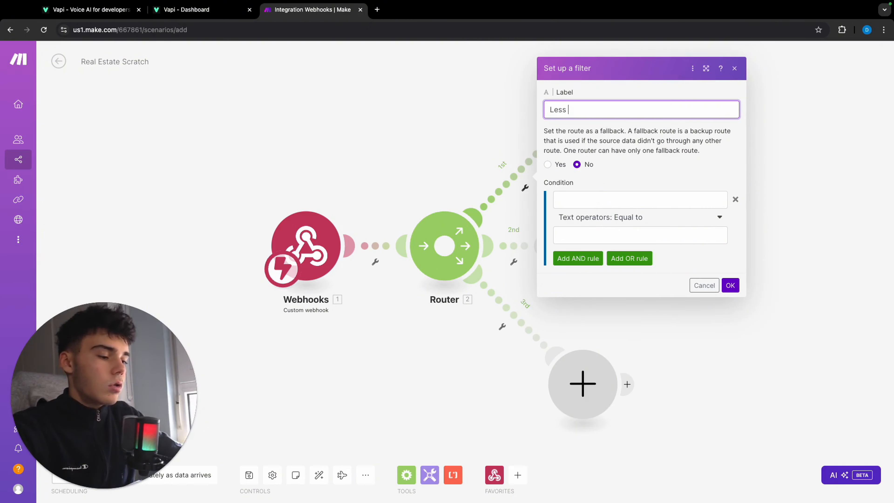
pyautogui.write('500')
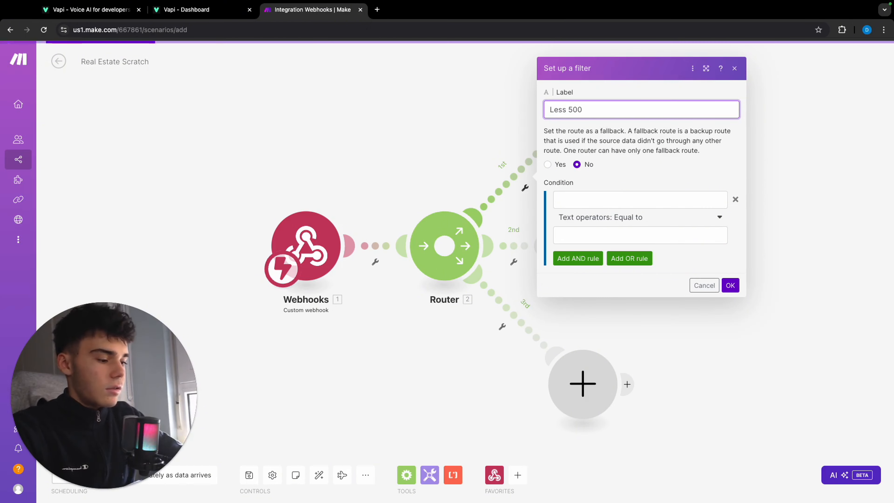
pyautogui.write('k')
# Map the webhook's toolCalls function argument Budget as the value tested in the "Less 500k" filter's condition.
pyautogui.click(618, 197)
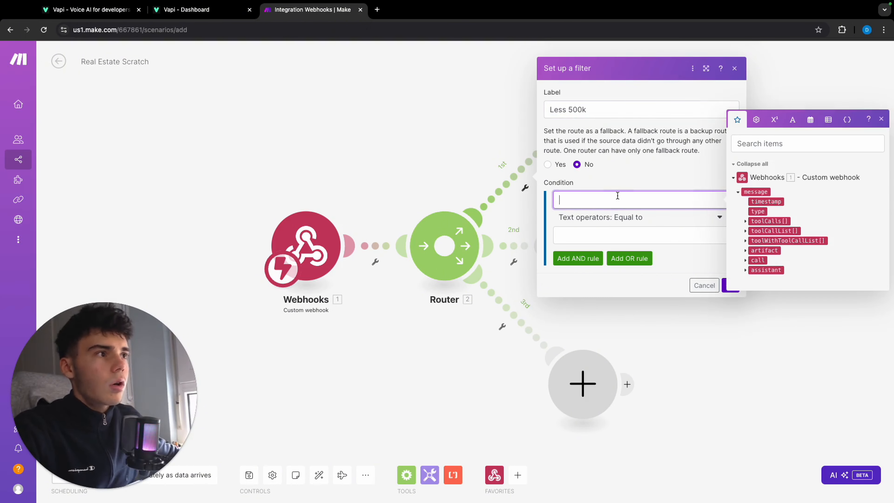
pyautogui.click(744, 224)
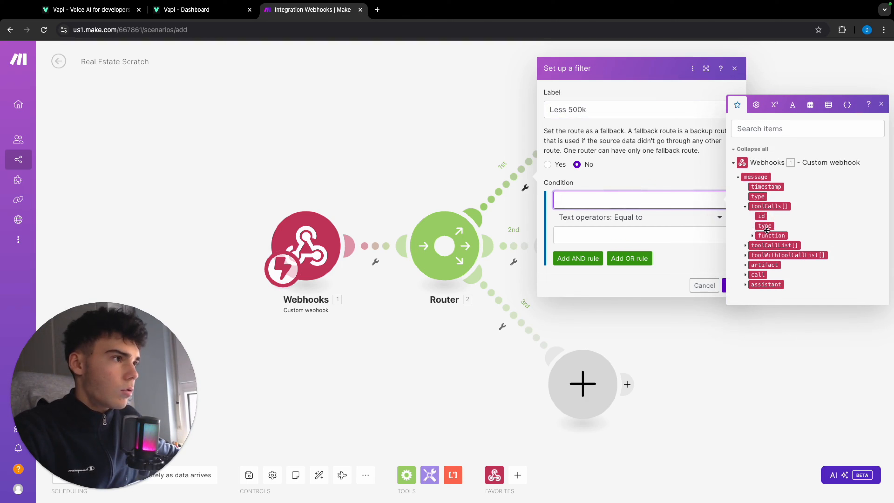
pyautogui.click(753, 235)
pyautogui.click(761, 245)
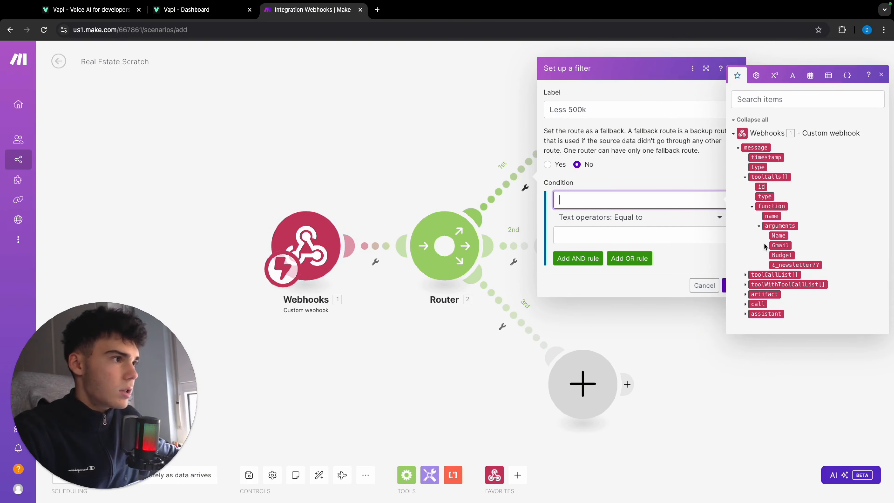
pyautogui.click(781, 255)
# Set the "Less 500k" condition to the numeric operator Less than with the value 200.000, and save the filter.
pyautogui.click(639, 247)
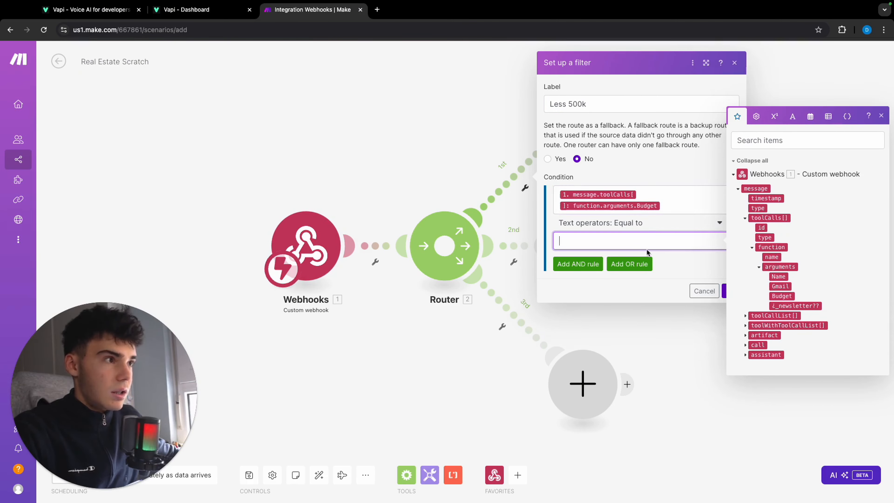
pyautogui.click(663, 229)
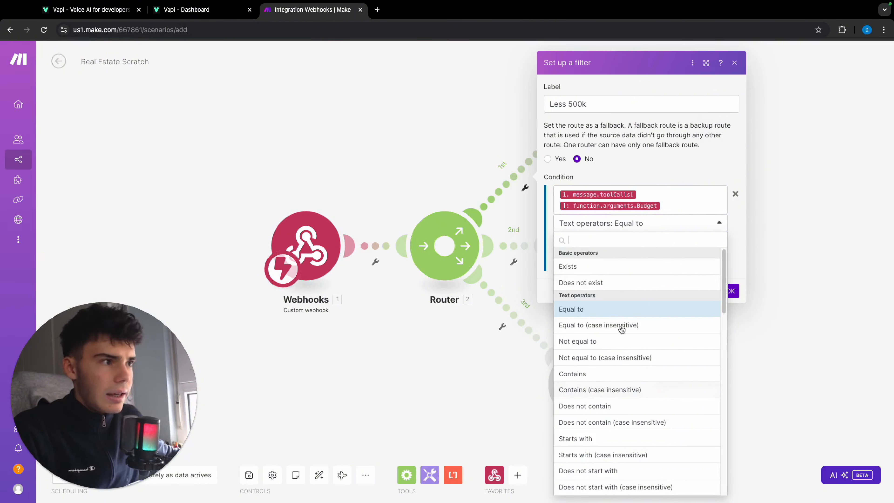
pyautogui.scroll(-3, 605, 327)
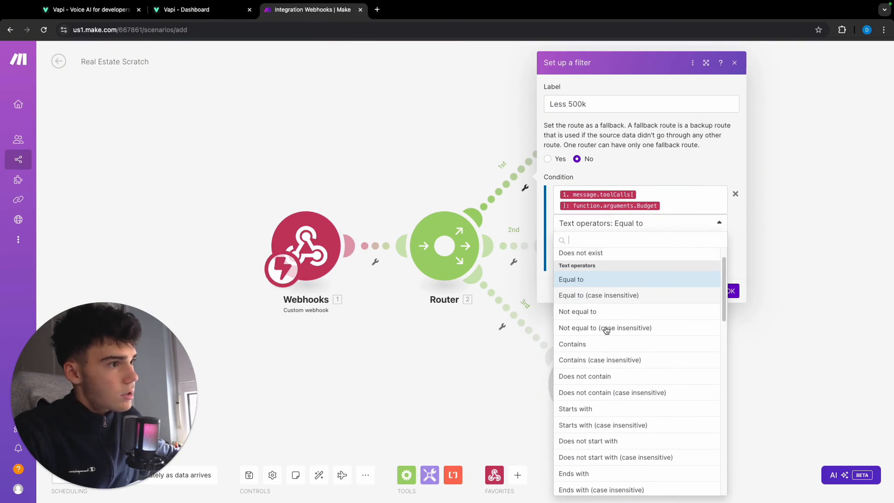
pyautogui.scroll(-9, 606, 329)
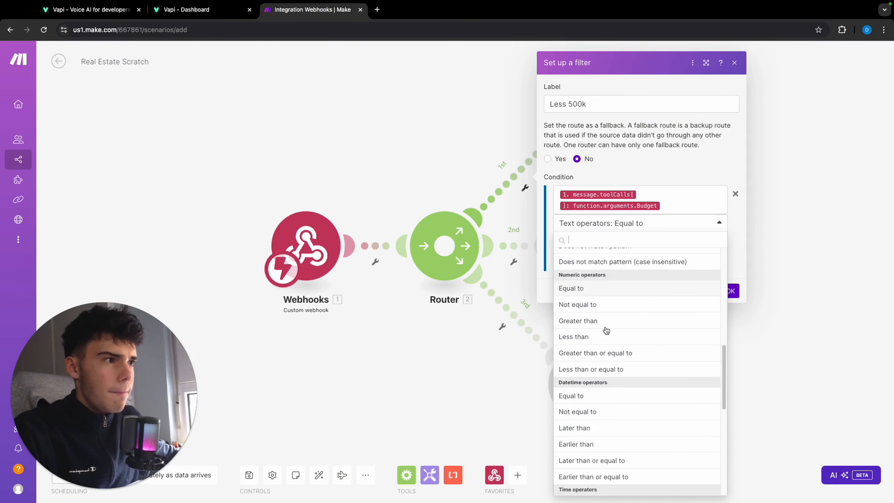
pyautogui.click(601, 323)
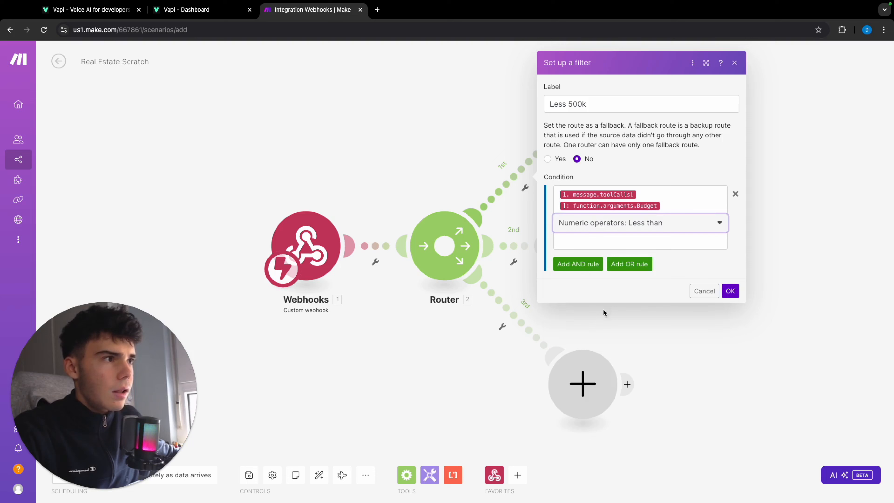
pyautogui.click(652, 240)
pyautogui.write('200')
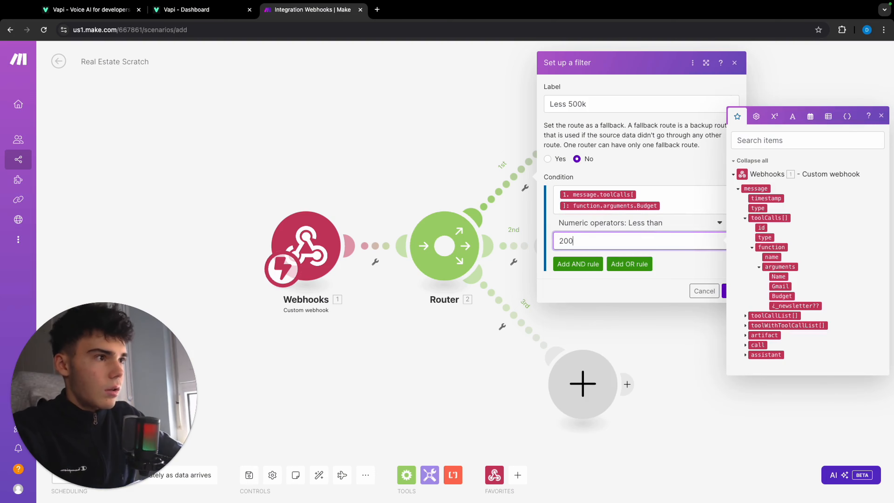
pyautogui.write('.000')
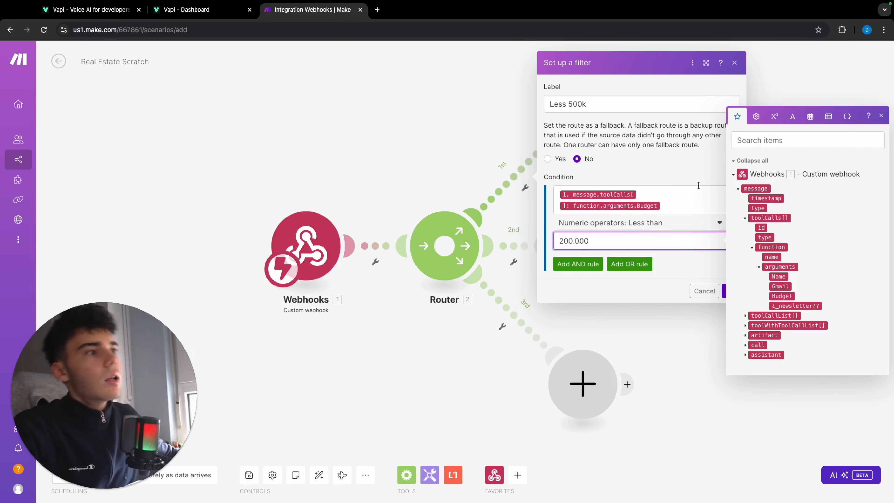
pyautogui.click(732, 291)
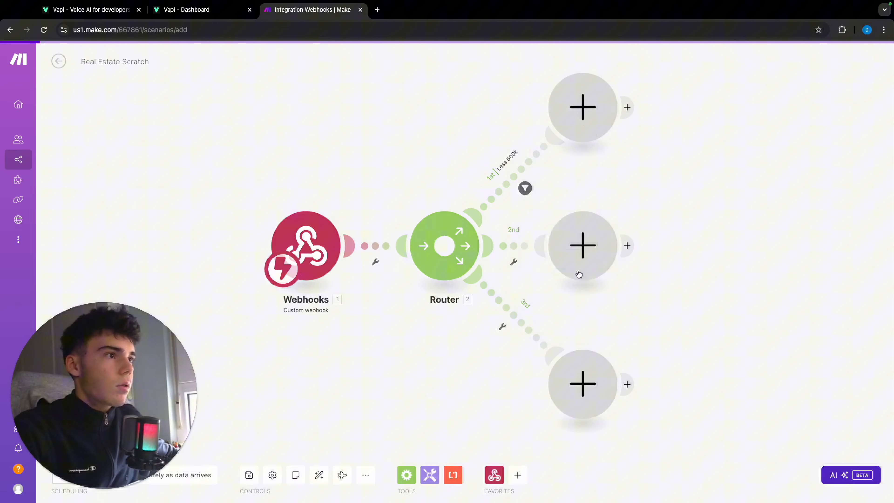
# Set up a filter on the router's second route and label it "Between 500k and 2 million".
pyautogui.click(518, 246)
pyautogui.click(606, 186)
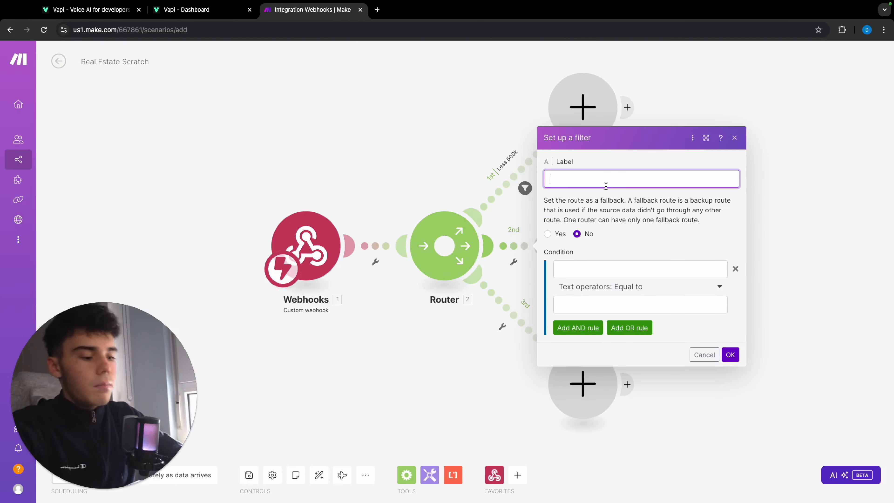
pyautogui.write('Betweeen')
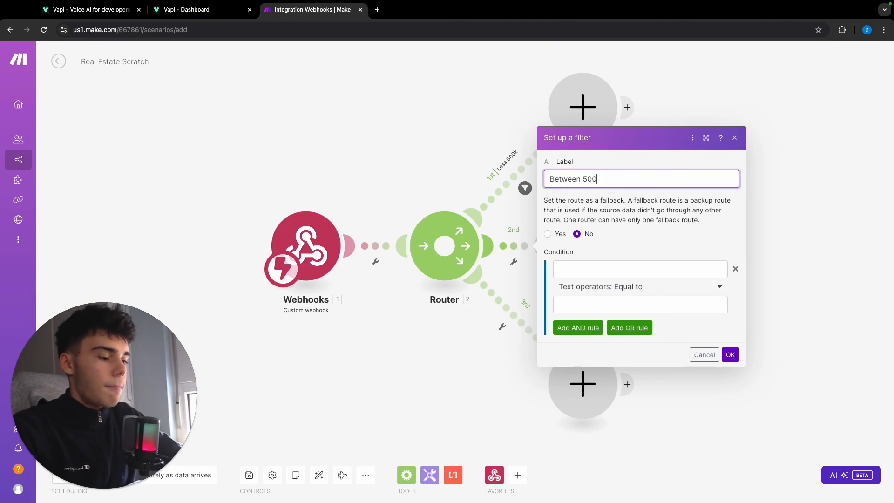
pyautogui.write(' 500k and 2 million')
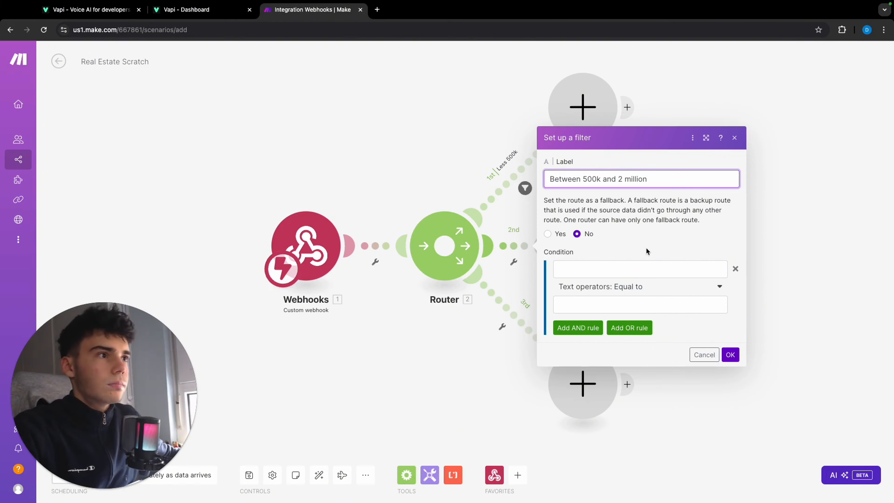
# Map the webhook's Budget argument into the second route's first condition and add an AND rule.
pyautogui.click(577, 282)
pyautogui.click(615, 271)
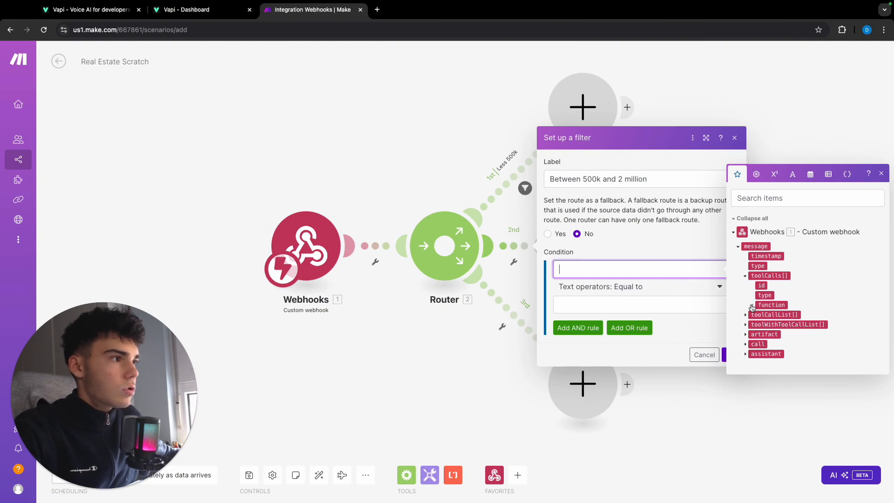
pyautogui.click(753, 305)
pyautogui.click(760, 325)
pyautogui.click(776, 325)
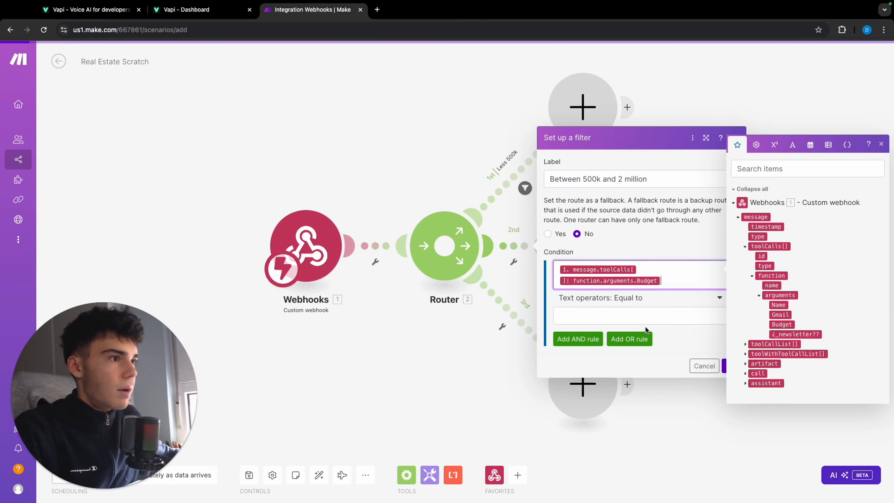
pyautogui.click(578, 333)
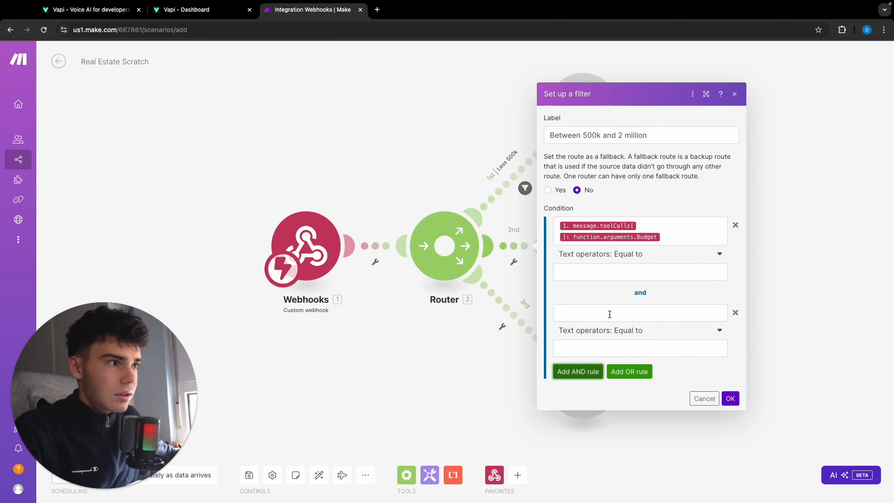
# Set the second route's first condition to the time operator Less than with the value 2.000.000.
pyautogui.click(634, 272)
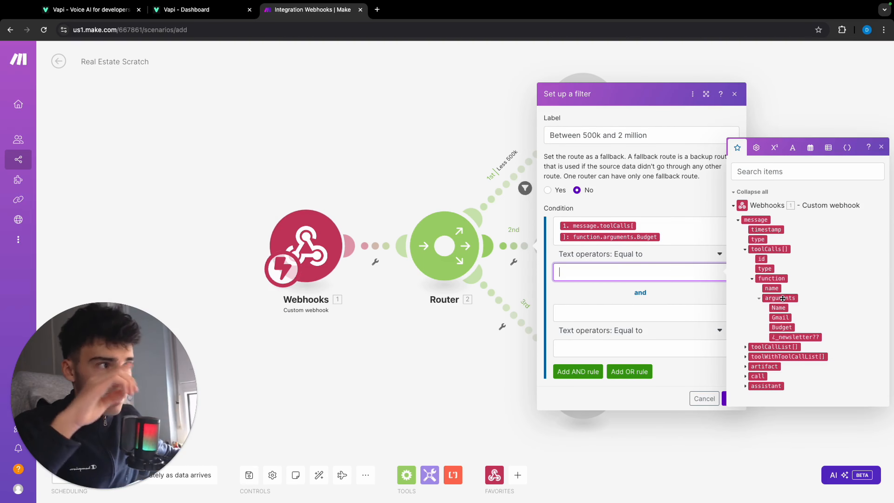
pyautogui.click(649, 255)
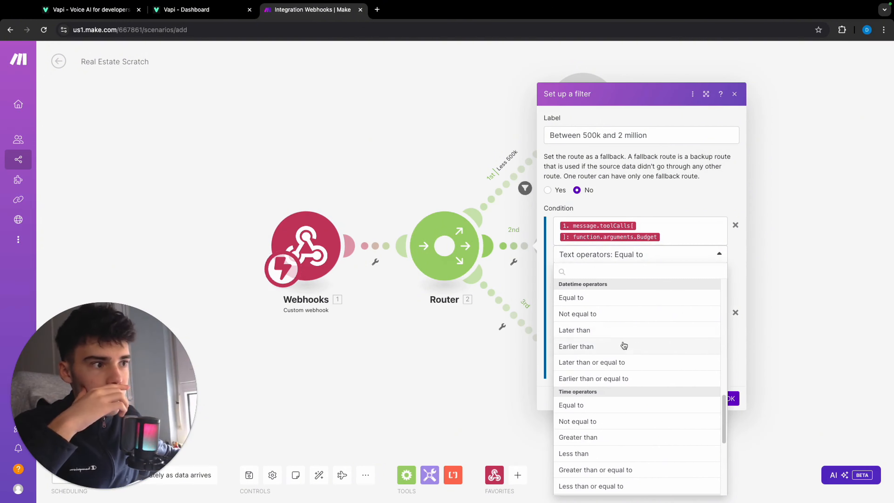
pyautogui.scroll(-1, 593, 405)
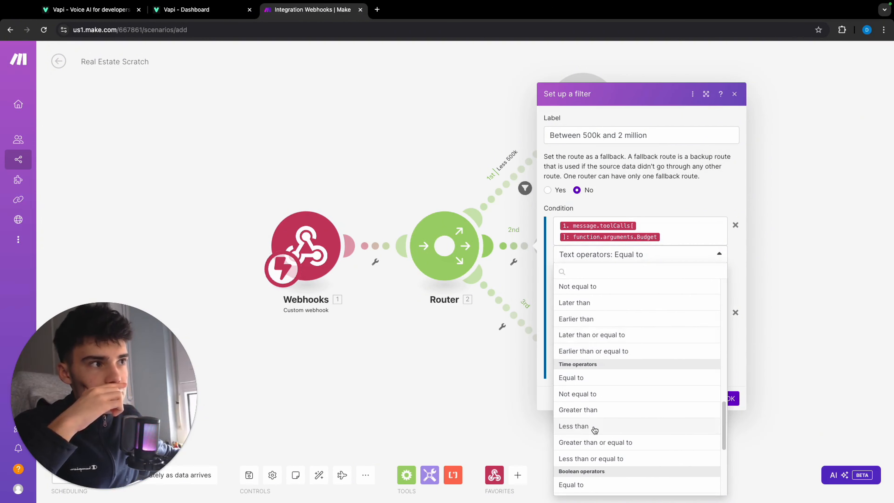
pyautogui.click(595, 429)
pyautogui.click(620, 281)
pyautogui.write('2.000.000')
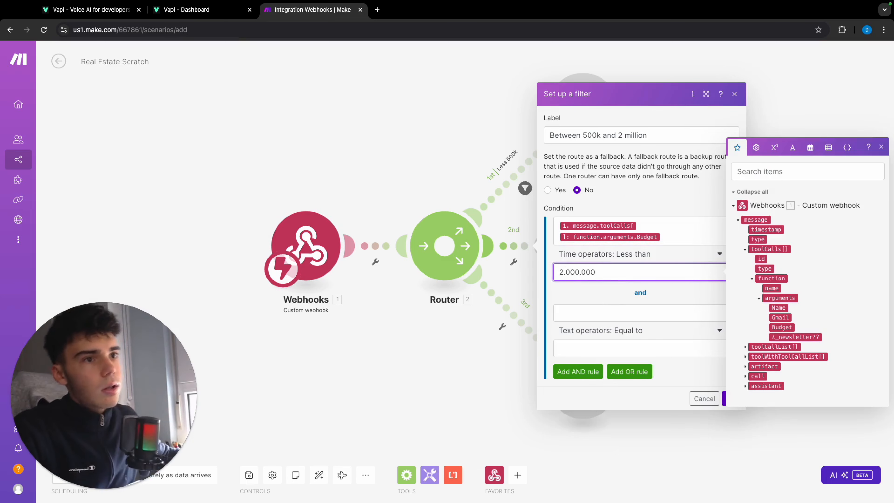
# Complete the AND rule with the Budget argument, the numeric operator Greater than and the value 500.000, and save the filter.
pyautogui.click(615, 315)
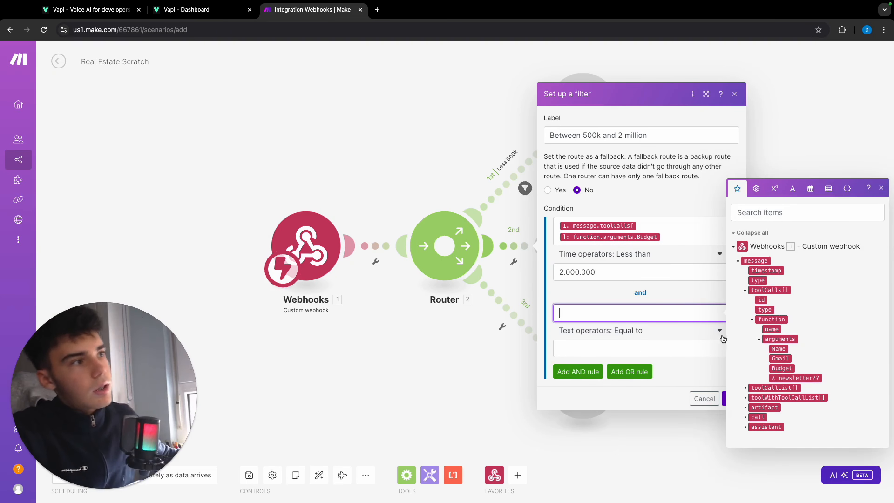
pyautogui.click(782, 368)
pyautogui.click(658, 362)
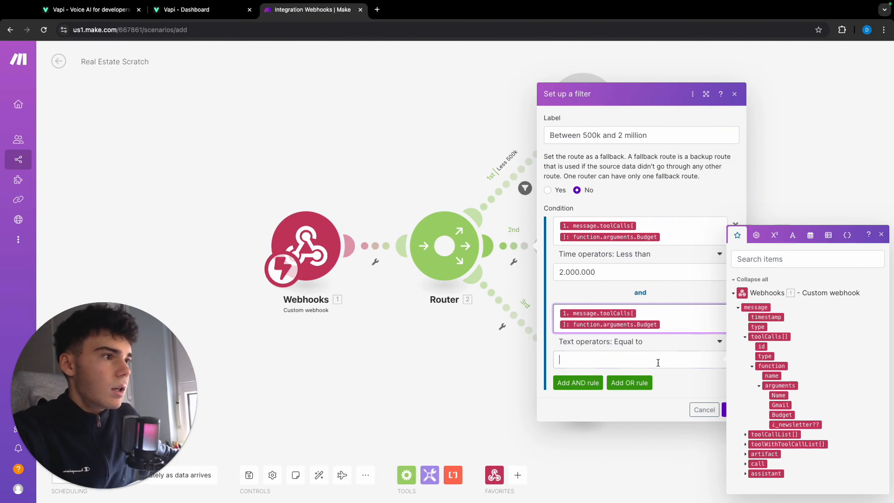
pyautogui.click(650, 337)
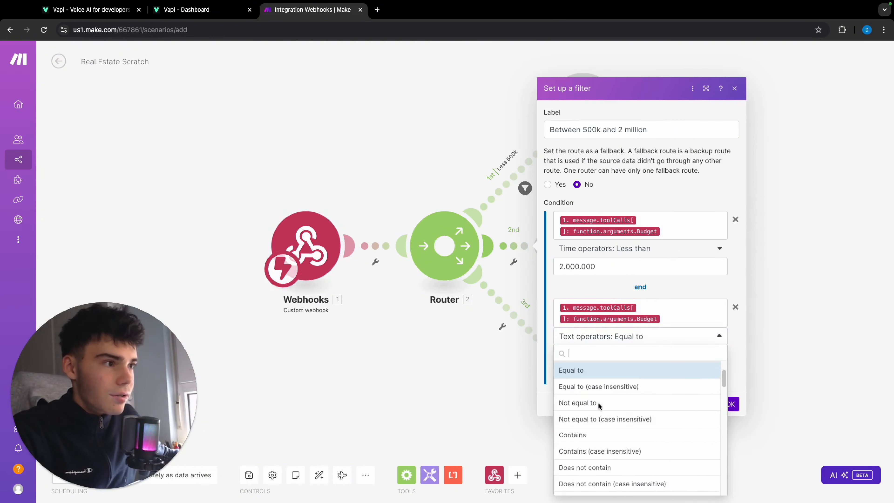
pyautogui.scroll(-10, 597, 408)
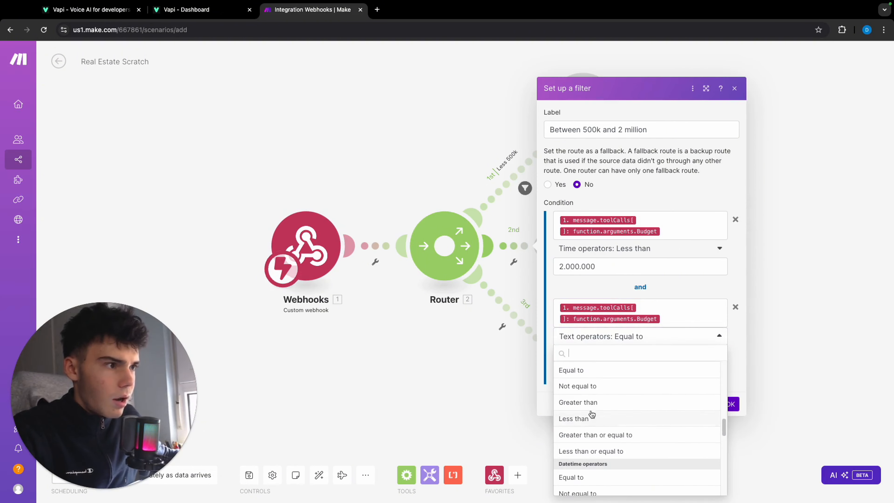
pyautogui.click(590, 407)
pyautogui.click(612, 356)
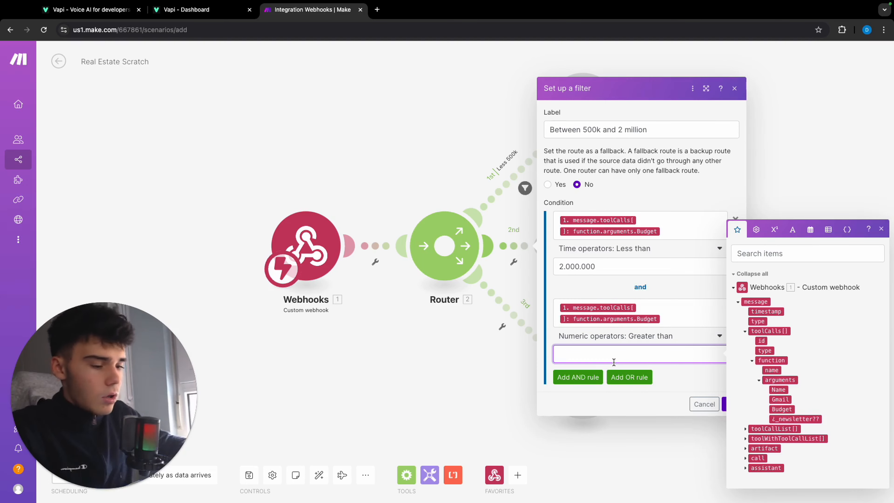
pyautogui.write('500.')
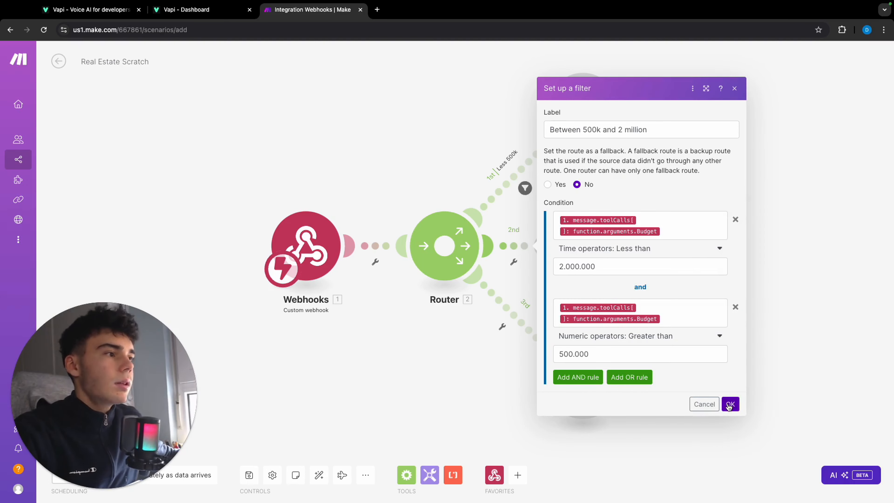
pyautogui.click(730, 404)
# Set up a filter on the router's third route and label it "More 2M".
pyautogui.click(510, 316)
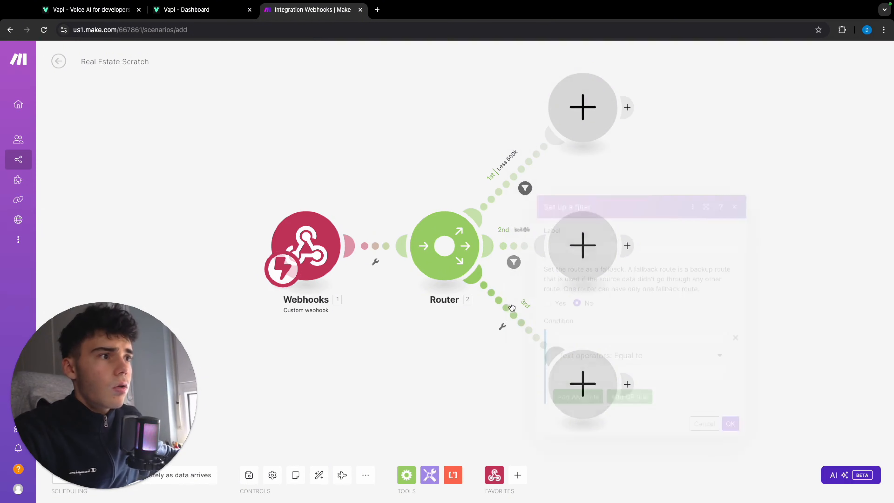
pyautogui.click(606, 246)
pyautogui.write('More 2M')
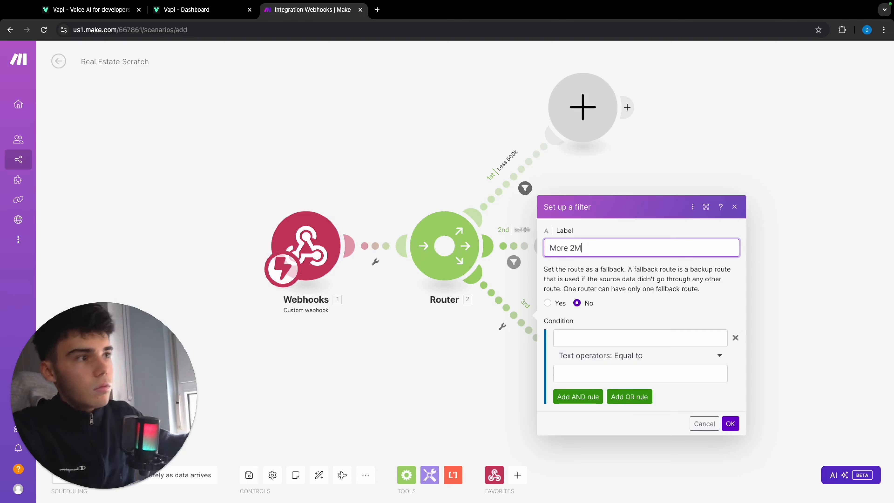
# Map the webhook's toolCalls function argument Budget as the value tested in the "More 2M" filter's condition.
pyautogui.click(661, 335)
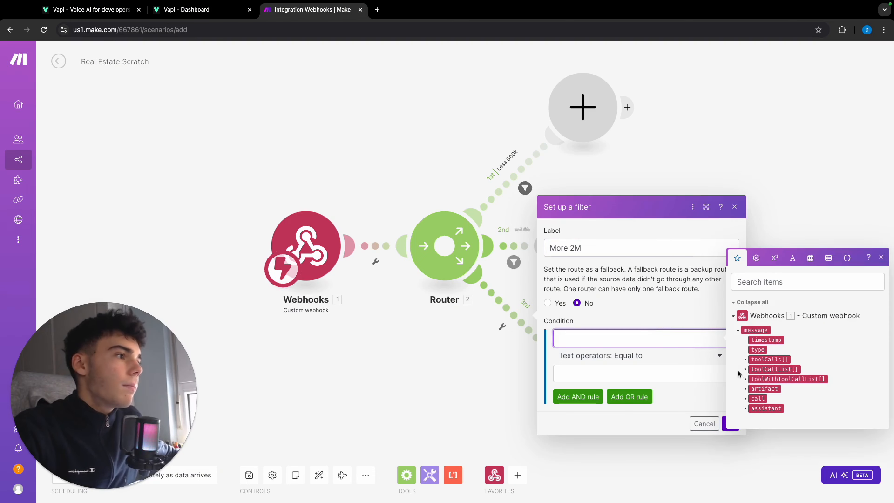
pyautogui.click(752, 374)
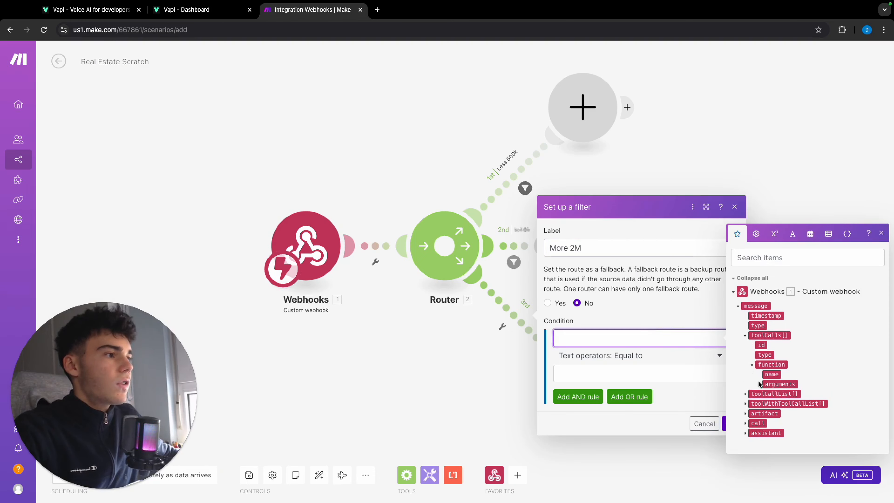
pyautogui.click(760, 394)
pyautogui.click(779, 393)
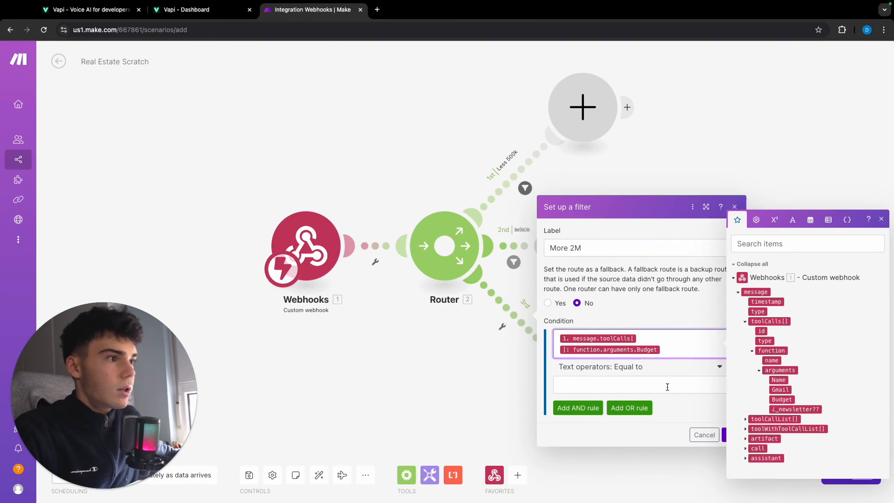
# Complete the "More 2M" filter with the numeric operator Greater than or equal to and the value 2.000.000, and save it.
pyautogui.click(634, 361)
pyautogui.scroll(-5, 645, 431)
pyautogui.scroll(7, 645, 430)
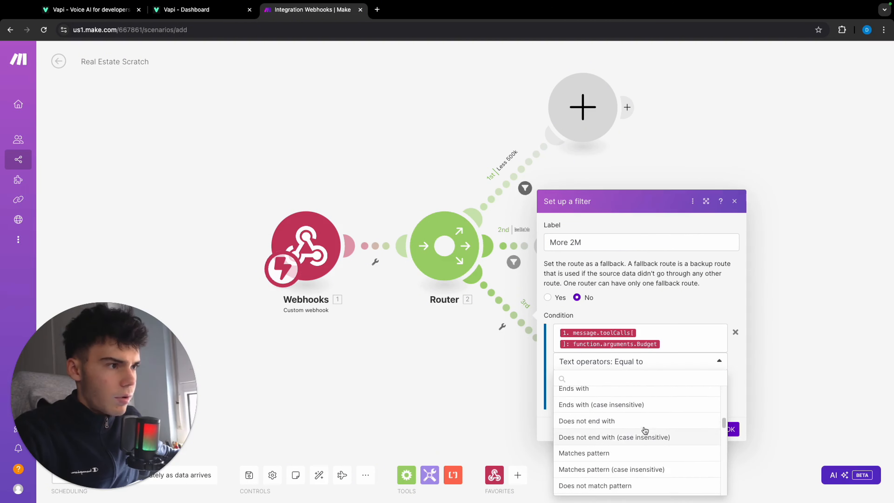
pyautogui.scroll(2, 644, 430)
pyautogui.scroll(-8, 633, 444)
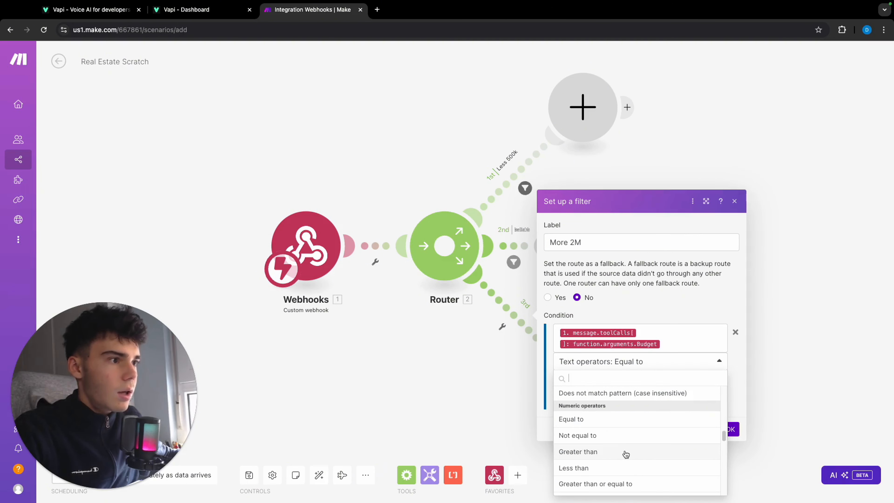
pyautogui.click(637, 484)
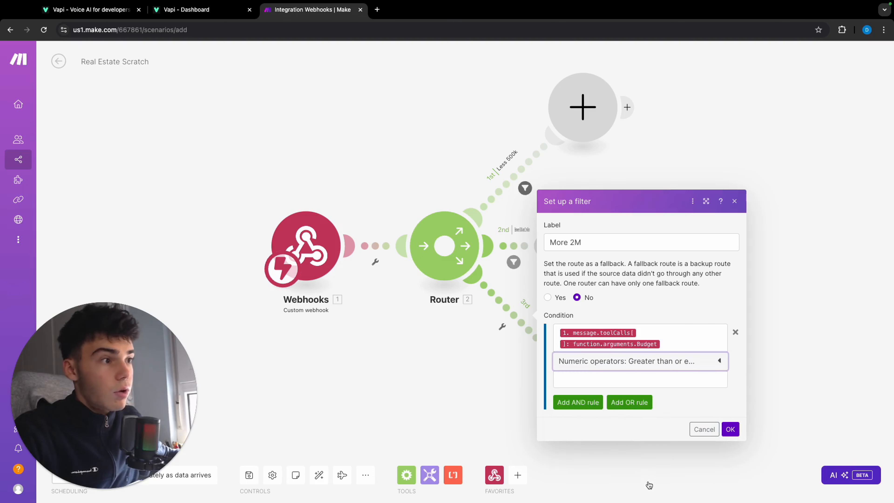
pyautogui.click(620, 382)
pyautogui.write('2.000.000')
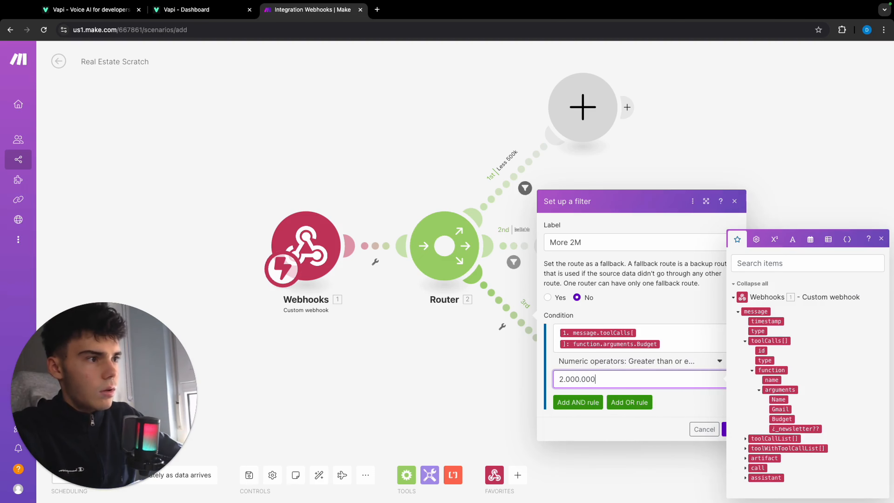
pyautogui.click(730, 429)
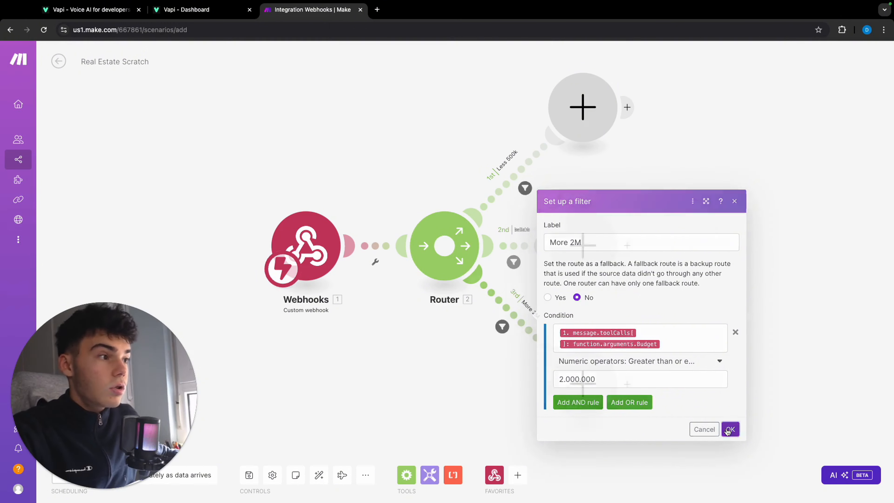
# Change the "Less 500k" filter's condition to the numeric operator Less than or equal to and save the filter.
pyautogui.click(519, 180)
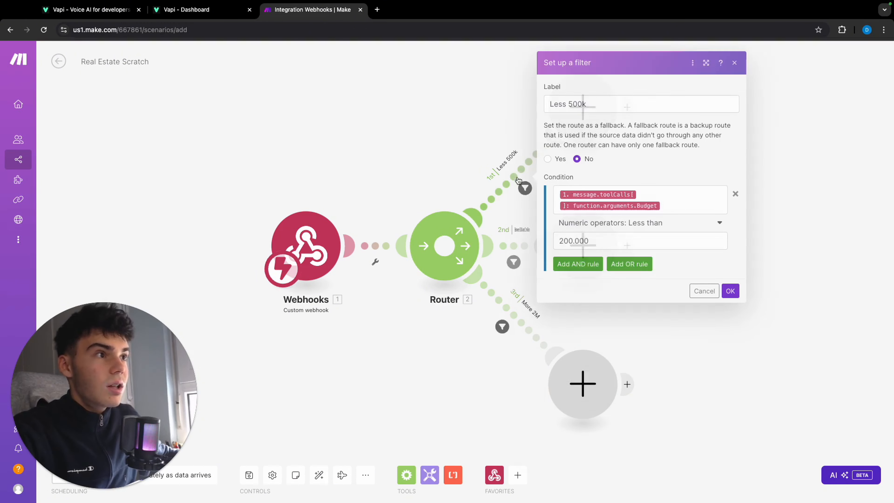
pyautogui.click(658, 224)
pyautogui.scroll(-5, 649, 326)
pyautogui.scroll(-1, 650, 330)
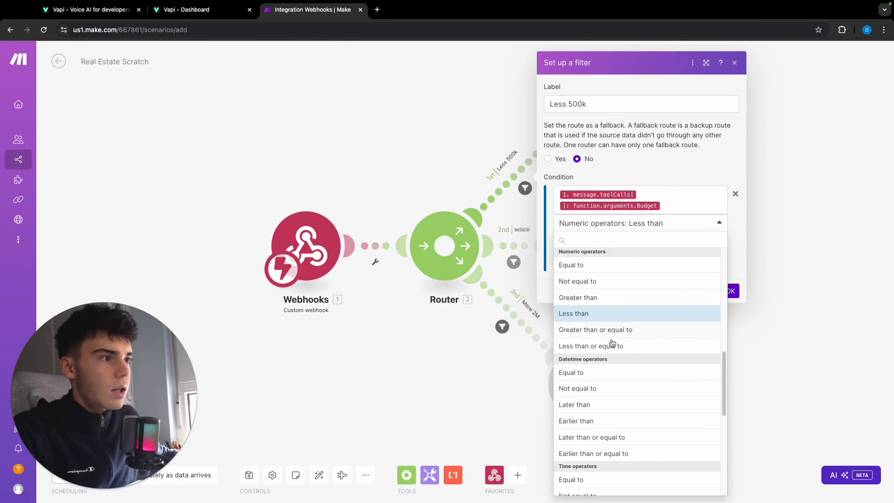
pyautogui.click(633, 345)
pyautogui.click(726, 292)
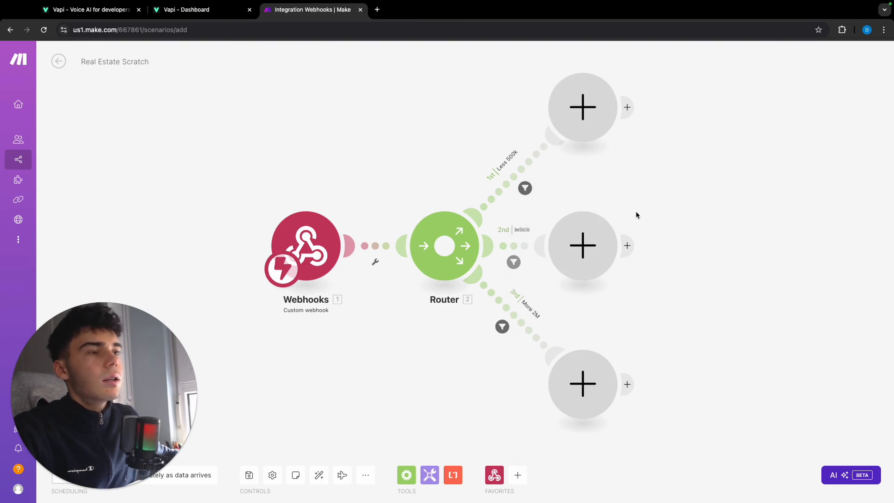
pyautogui.scroll(-1, 638, 214)
pyautogui.moveTo(658, 182); pyautogui.dragTo(561, 193)
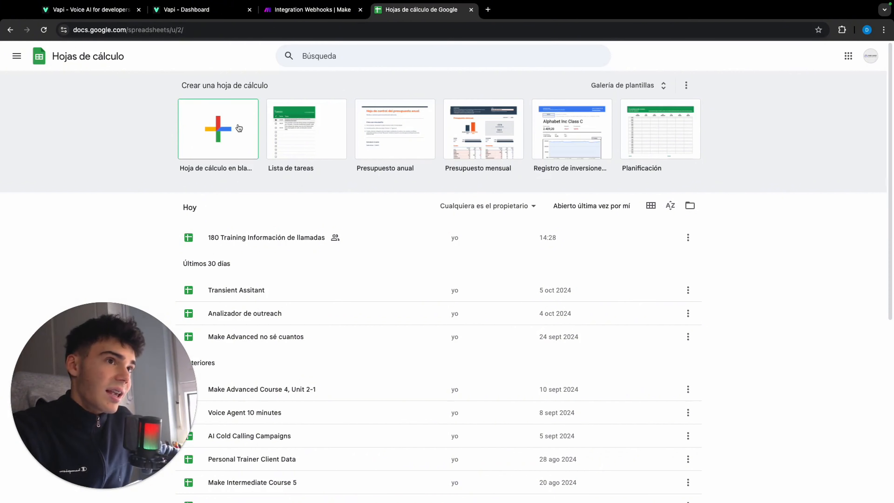
# Create a blank spreadsheet in Google Sheets and title it "Real Estate Scratch".
pyautogui.click(233, 131)
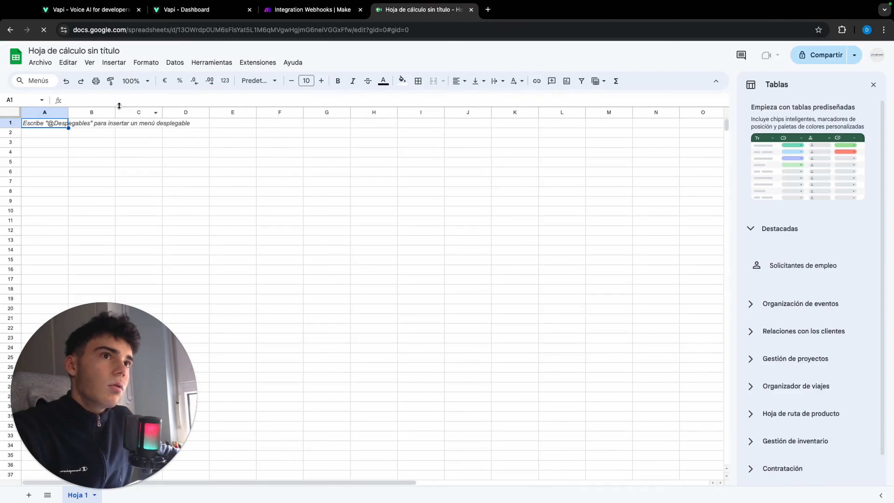
pyautogui.click(97, 51)
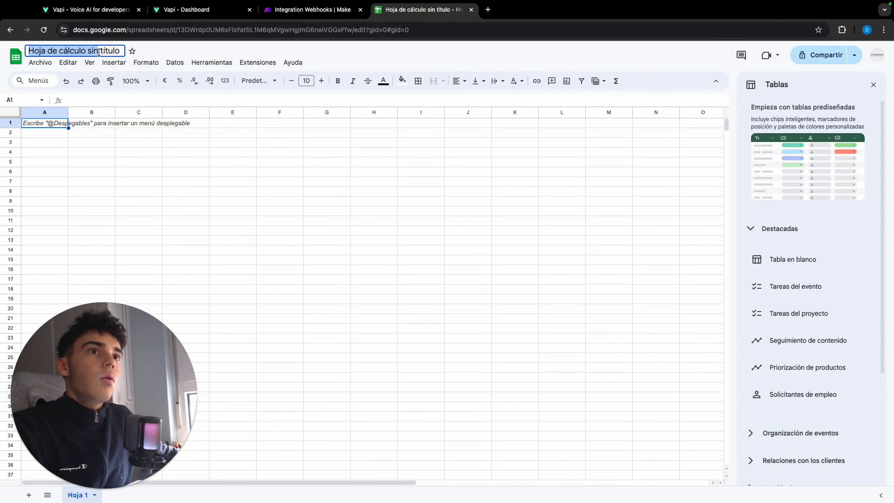
pyautogui.write('Real Estate Scratch')
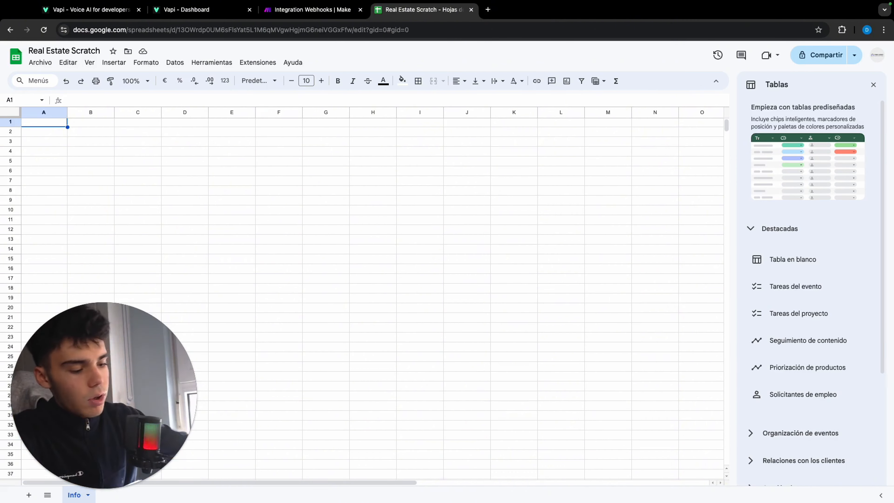
# Enter the column headers Name, Gmail, Budget and Newsletter in cells A1 to D1 of the Info sheet.
pyautogui.write('Name')
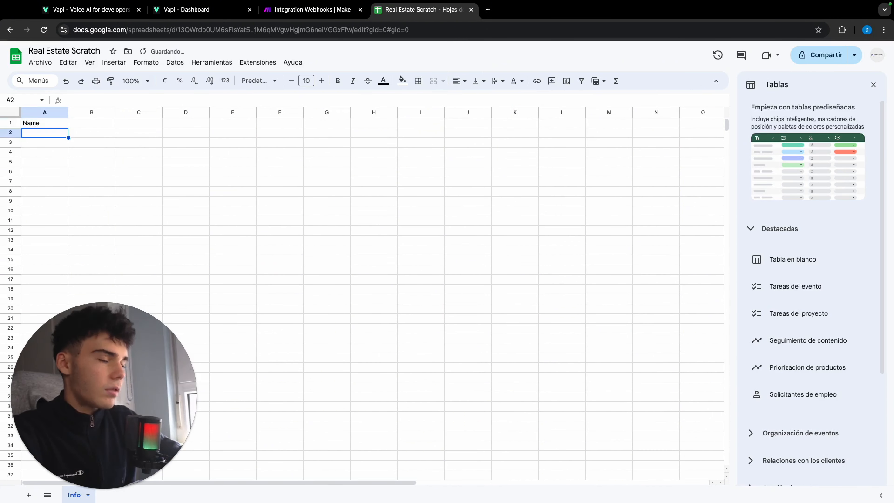
pyautogui.press('Tab')
pyautogui.write('Gmail')
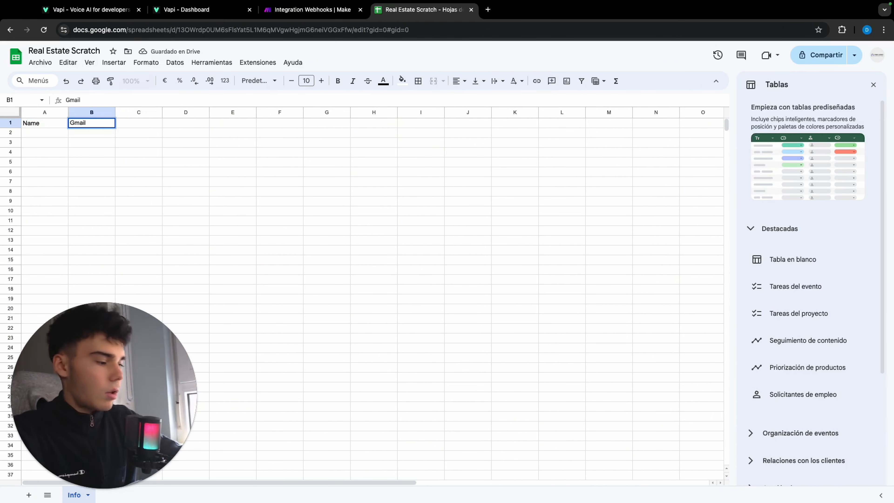
pyautogui.press('Return')
pyautogui.press('Right')
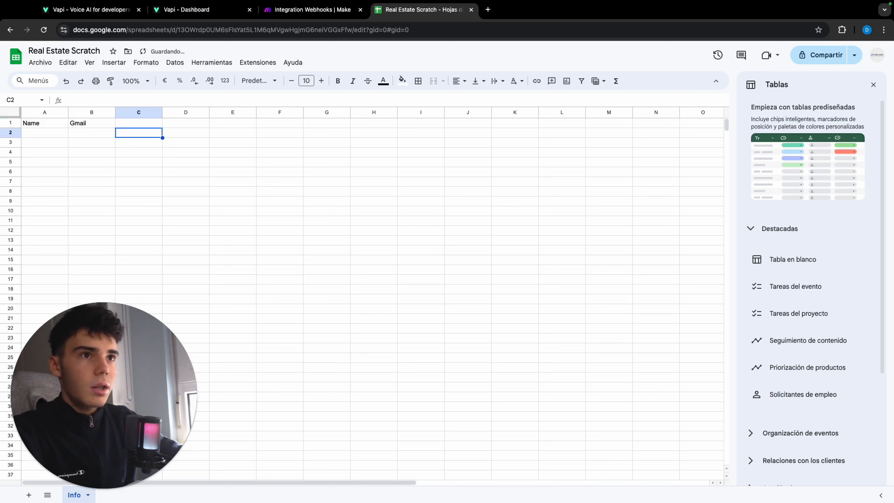
pyautogui.press('Up')
pyautogui.write('Bud')
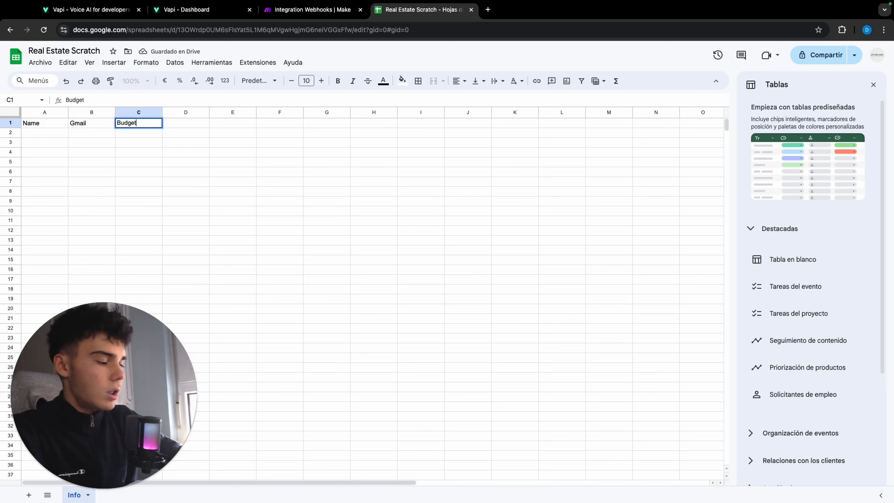
pyautogui.press('Tab')
pyautogui.write('News')
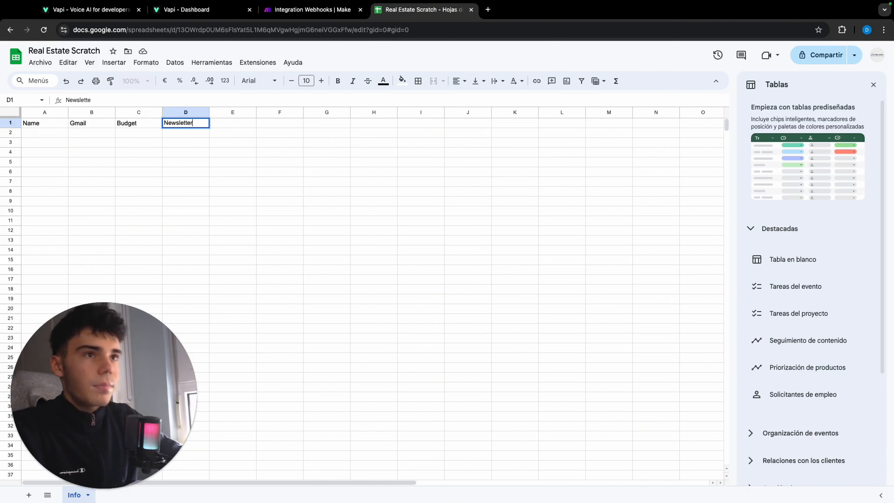
pyautogui.press('Return')
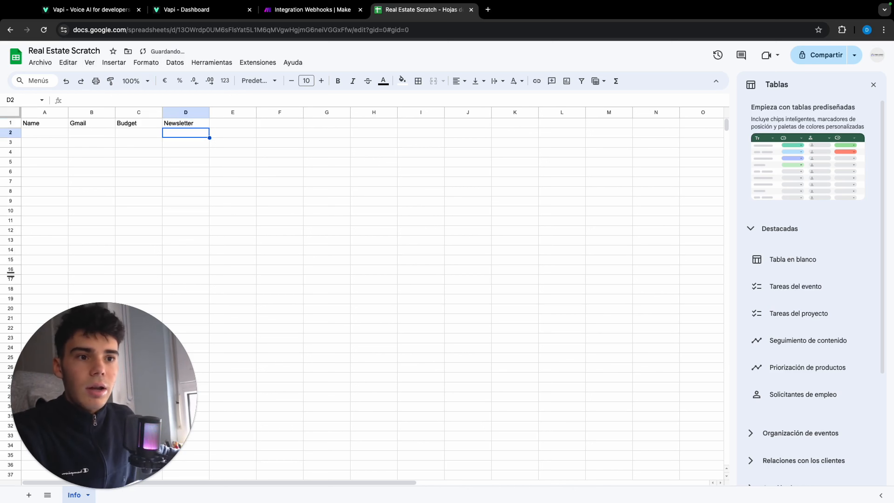
# Add three new sheets to the spreadsheet after the Info sheet.
pyautogui.click(26, 497)
pyautogui.click(26, 497)
pyautogui.click(26, 497)
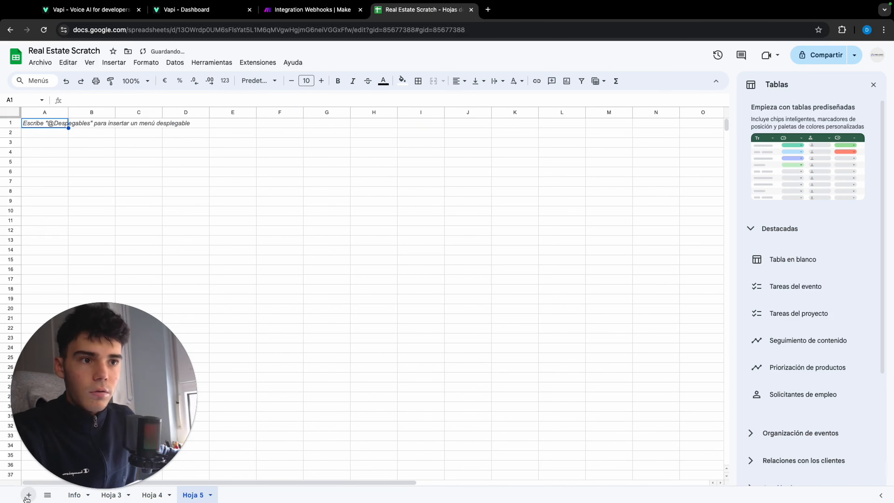
# Copy the header row A1:D1 from the Info sheet into the first row of Hoja 3 and Hoja 4.
pyautogui.click(74, 495)
pyautogui.moveTo(186, 124); pyautogui.dragTo(42, 128)
pyautogui.hotkey('ctrl', 'c')
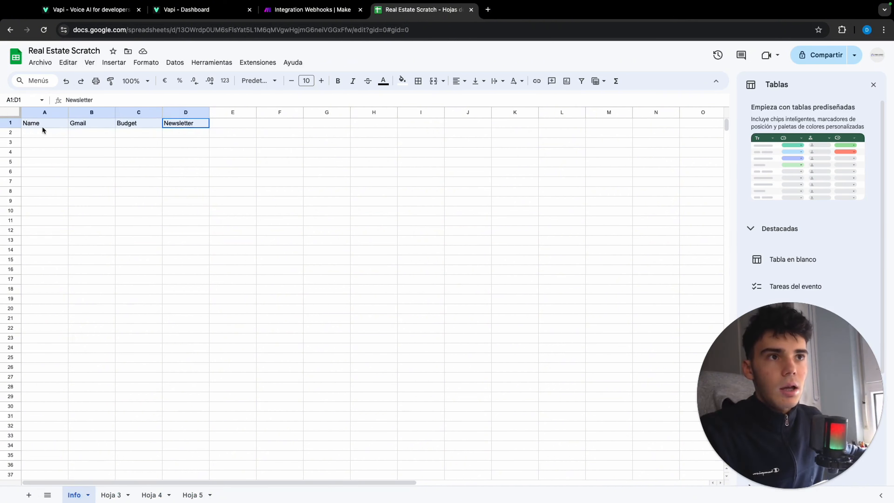
pyautogui.click(106, 494)
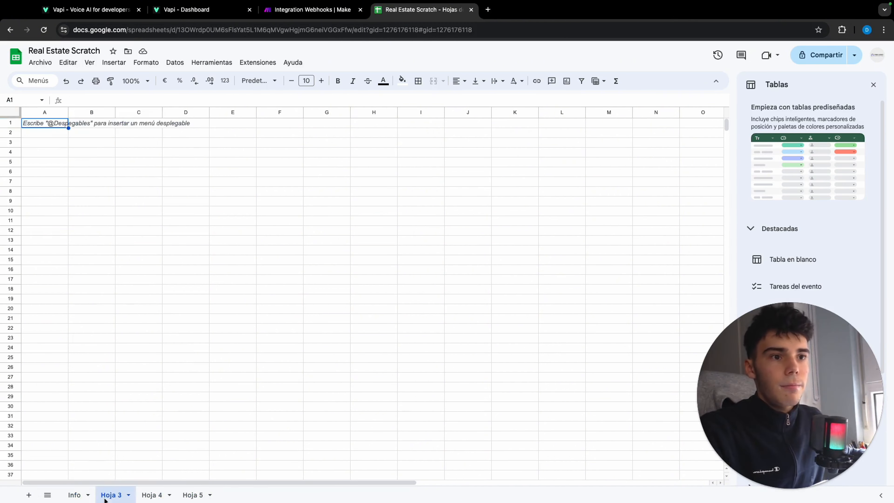
pyautogui.hotkey('ctrl', 'v')
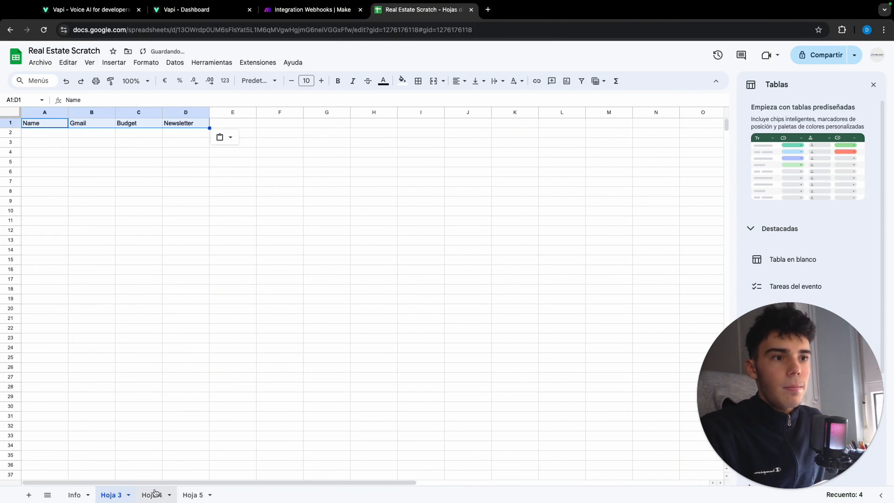
pyautogui.click(155, 494)
pyautogui.hotkey('ctrl', 'v')
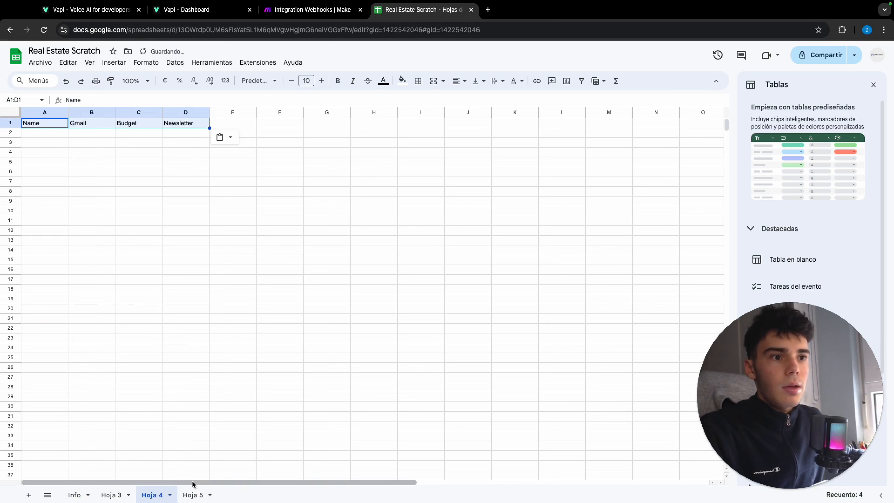
# Rename the Info sheet as "<500k".
pyautogui.click(73, 495)
pyautogui.doubleClick(74, 495)
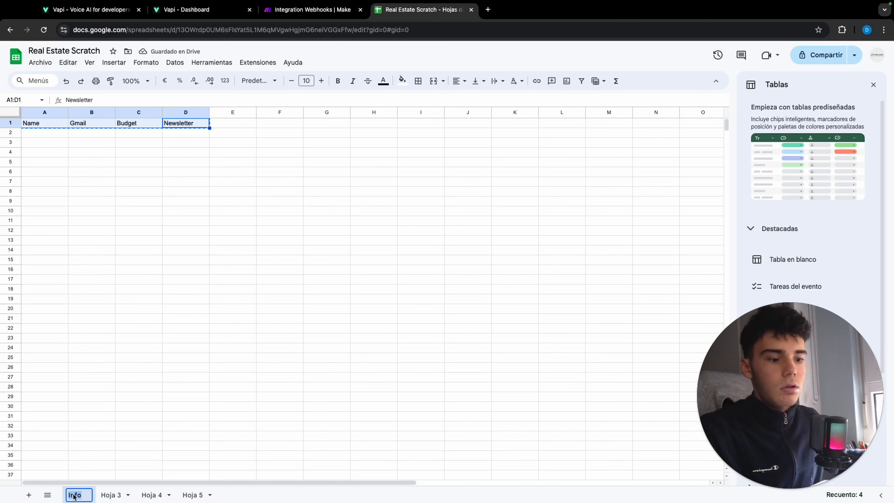
pyautogui.press('BackSpace')
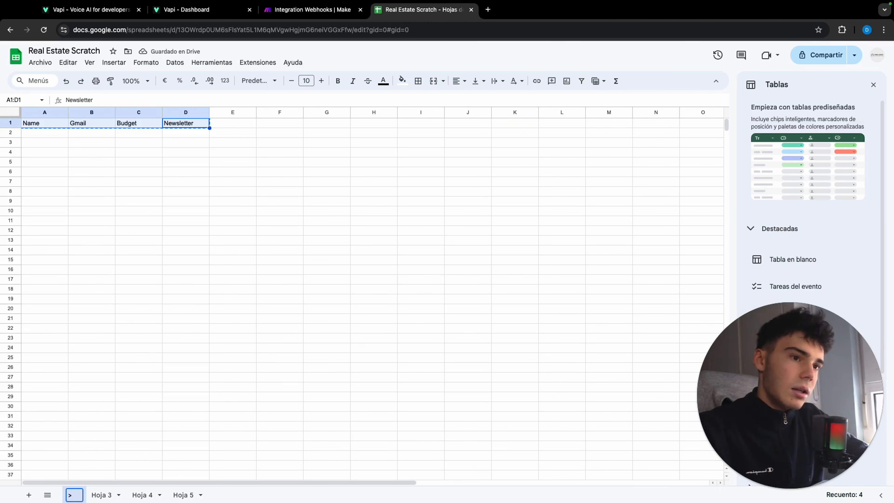
pyautogui.write('>')
pyautogui.press('BackSpace')
pyautogui.write('<')
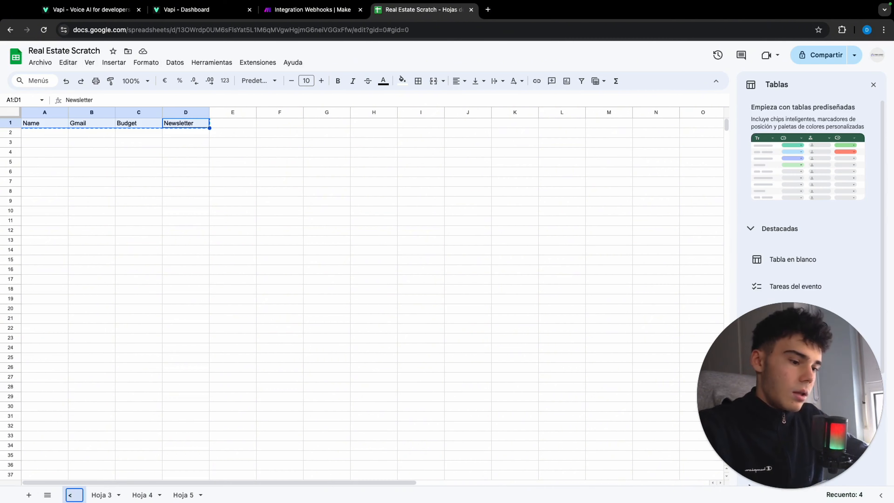
pyautogui.write('500k')
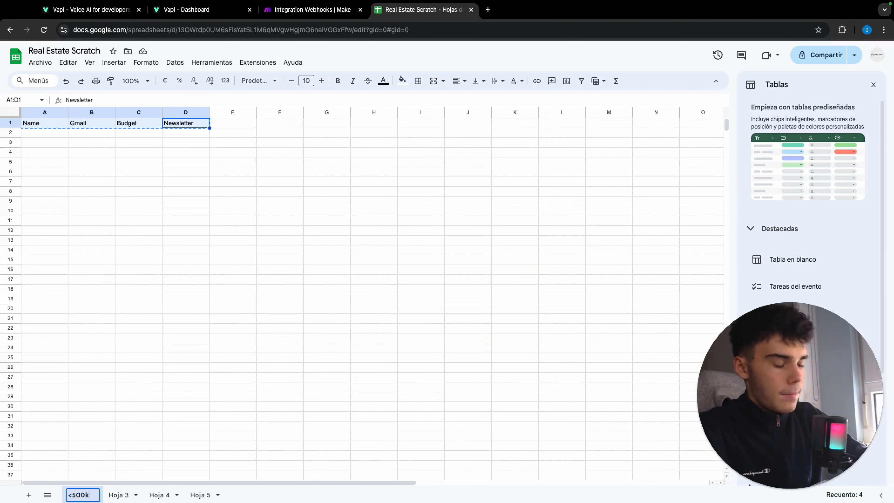
pyautogui.press('Return')
# Rename the Hoja 3 sheet as "500k-2M".
pyautogui.click(117, 495)
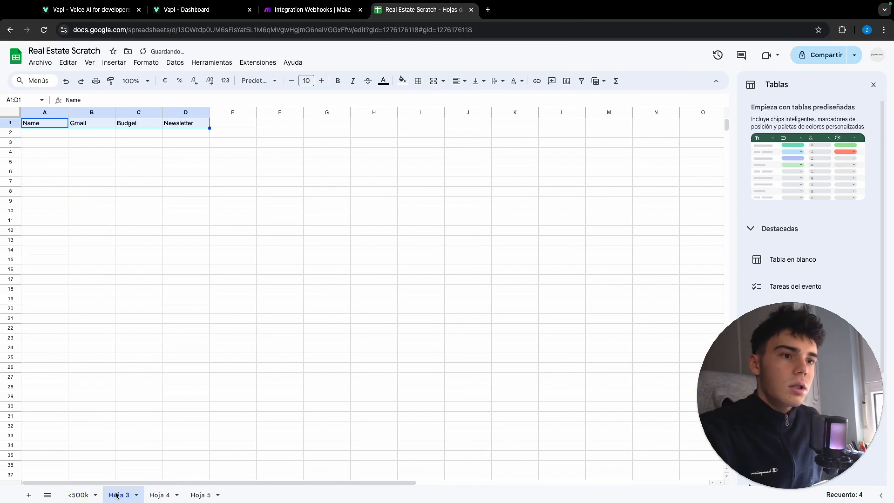
pyautogui.doubleClick(117, 495)
pyautogui.write('500')
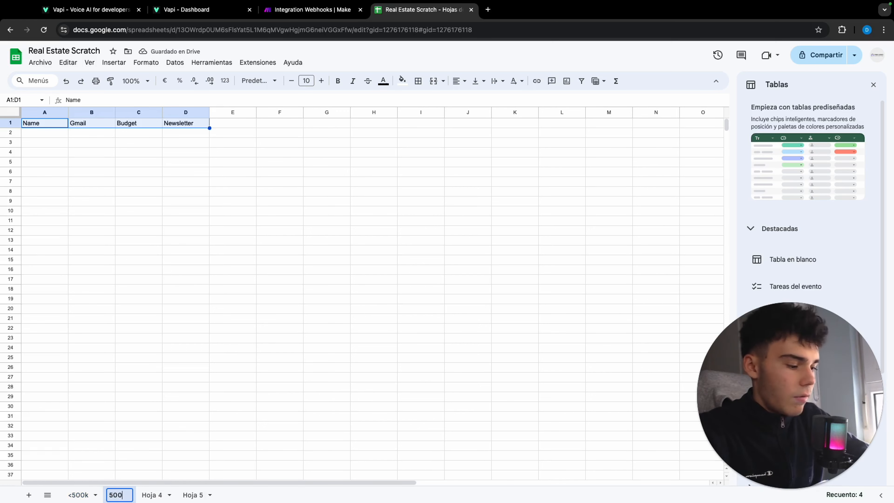
pyautogui.write('k-2M')
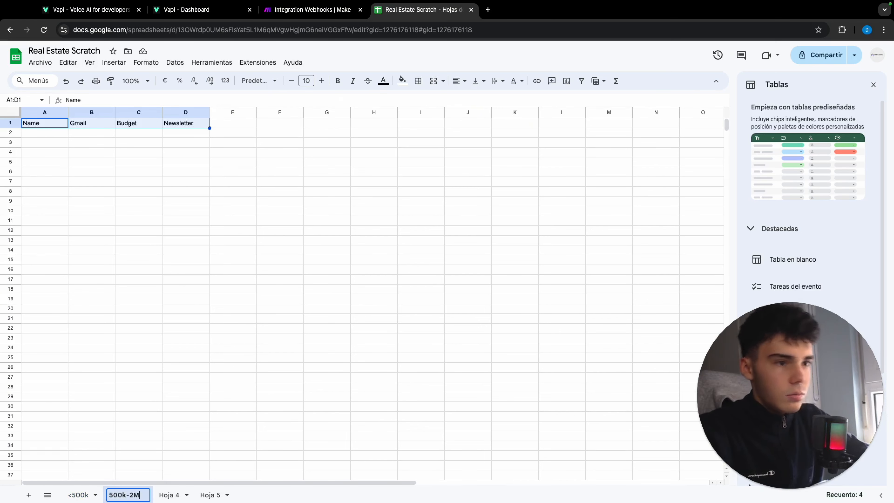
pyautogui.press('Return')
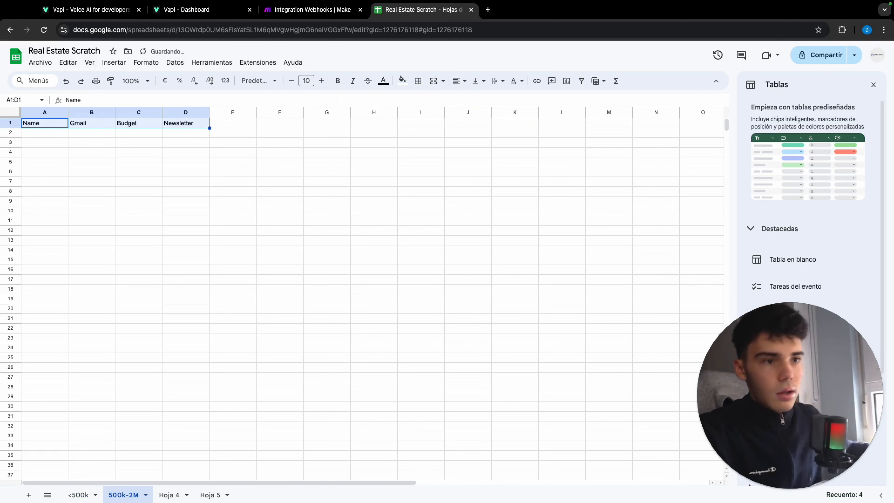
# Rename the Hoja 4 sheet as ">2M".
pyautogui.click(167, 495)
pyautogui.doubleClick(167, 495)
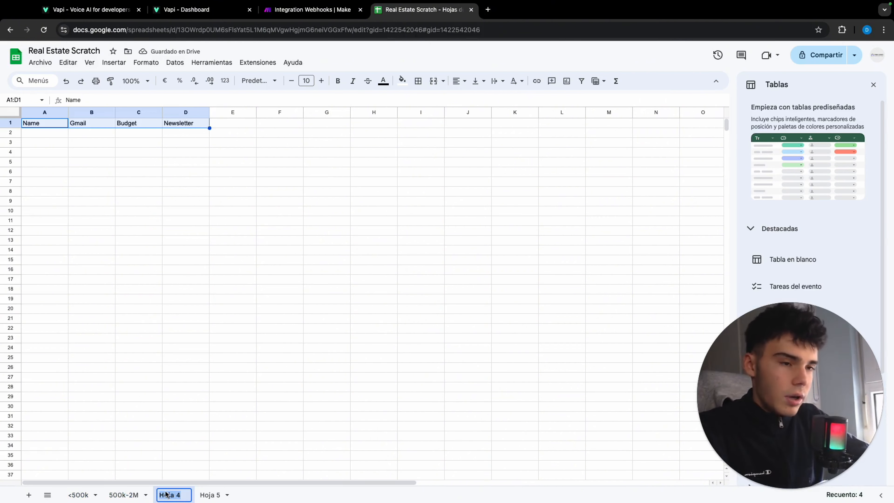
pyautogui.write('>2M')
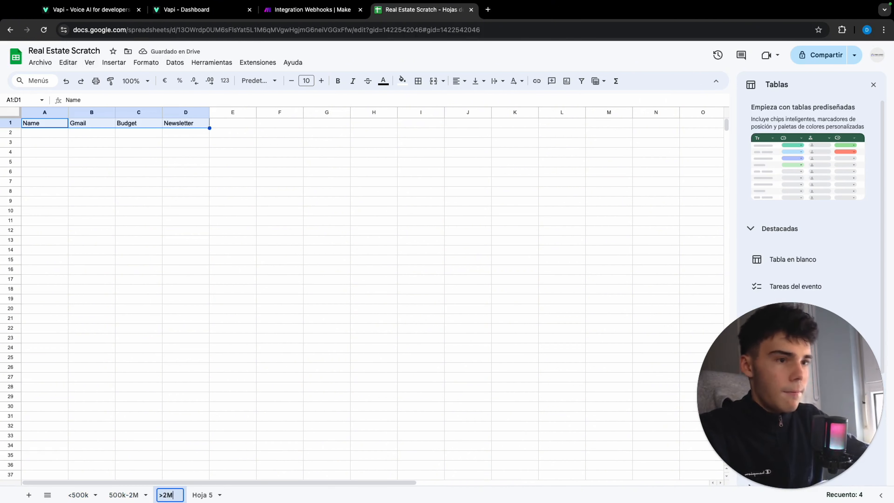
pyautogui.press('Return')
# Rename the Hoja 5 sheet as "Newsletter".
pyautogui.doubleClick(201, 495)
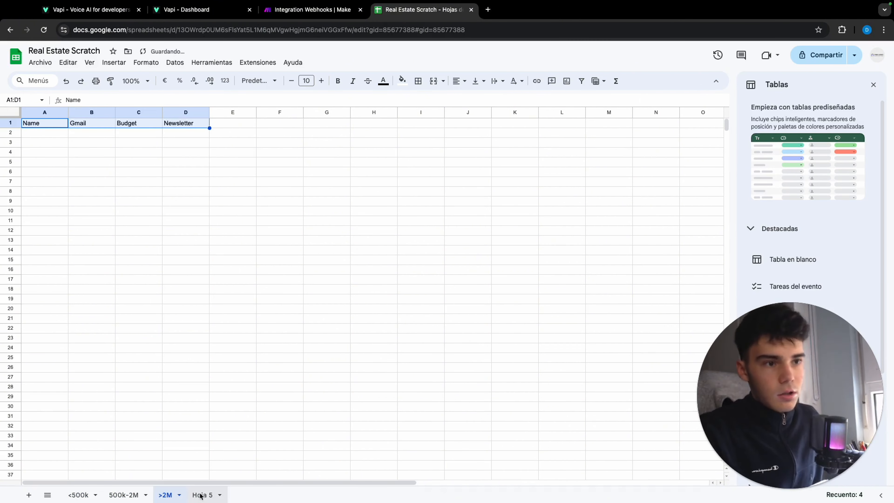
pyautogui.write('News')
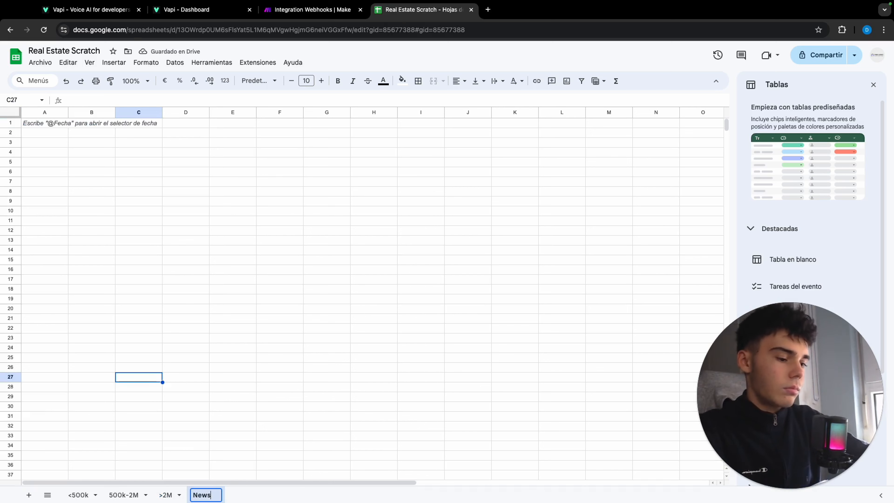
pyautogui.write('letter')
pyautogui.press('Return')
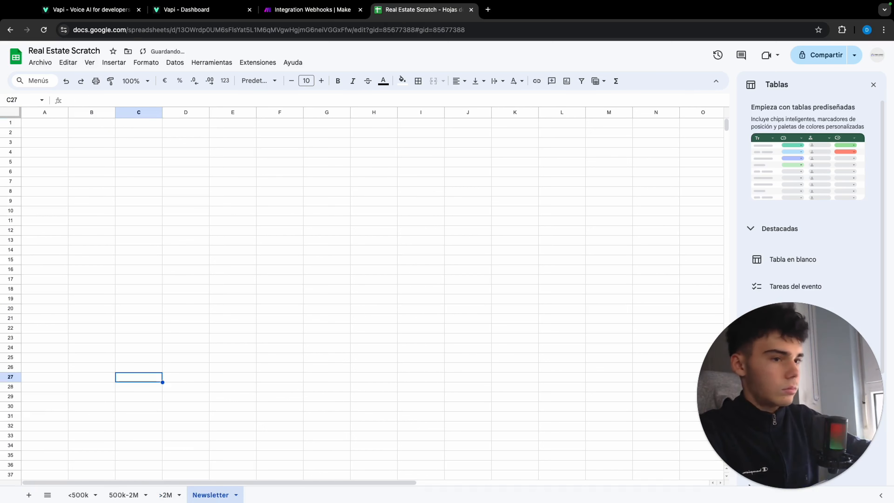
# Enter the headers Name in A1 and Gmail in B1 of the Newsletter sheet.
pyautogui.click(54, 125)
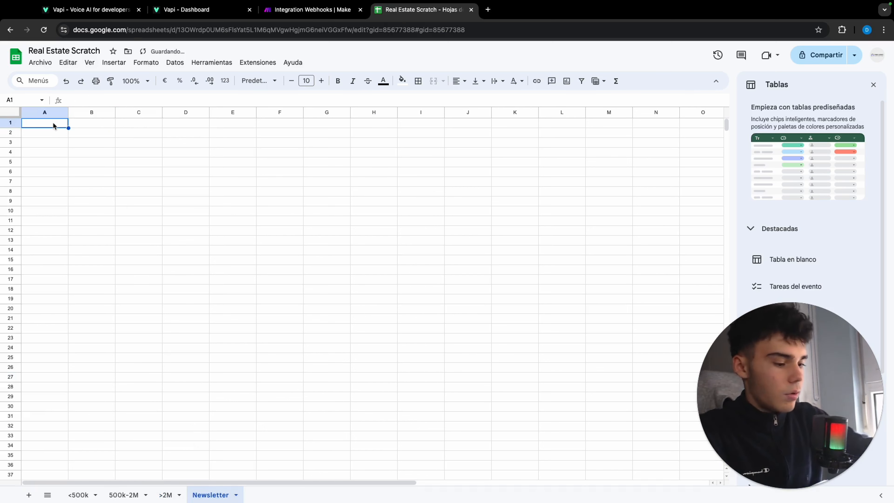
pyautogui.write('Name')
pyautogui.press('Tab')
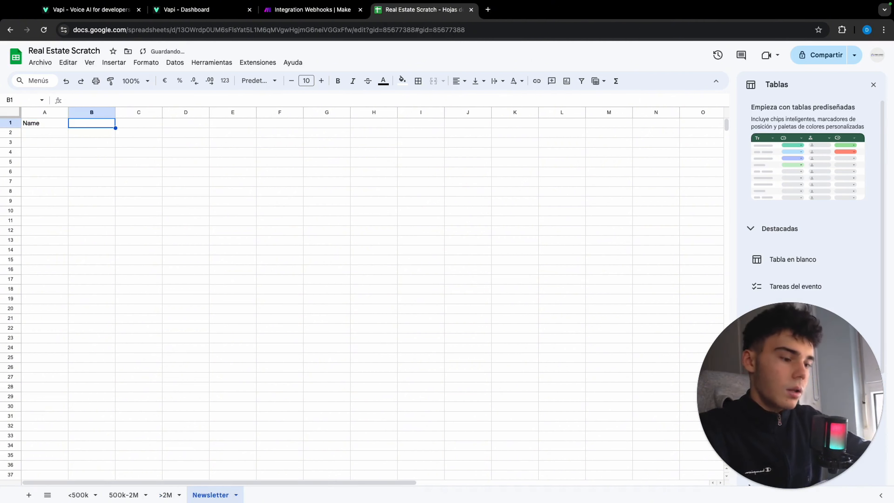
pyautogui.write('Gmail')
pyautogui.press('Return')
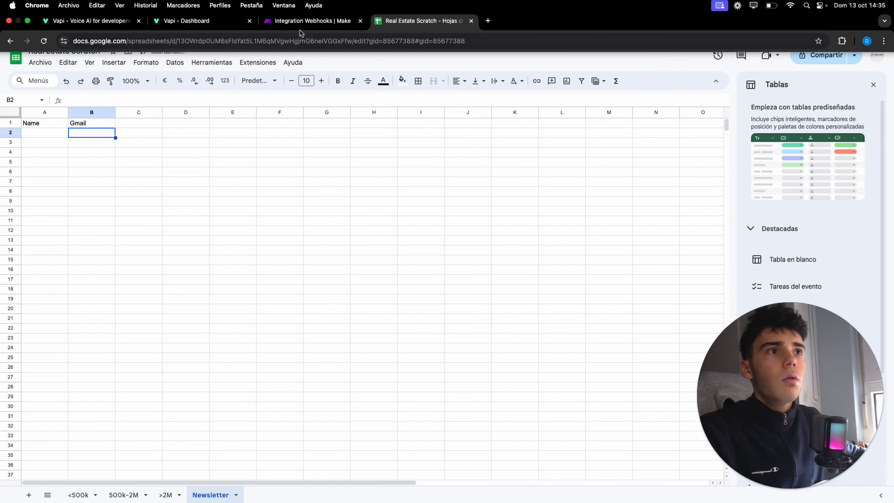
# Switch to the Make scenario and add a Google Sheets "Add a Row" module on the Less 500k route.
pyautogui.click(310, 20)
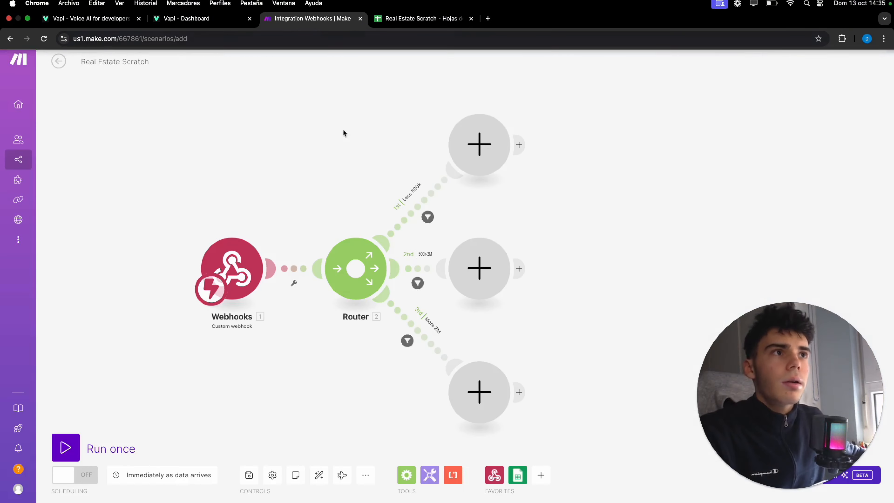
pyautogui.click(479, 155)
pyautogui.click(580, 115)
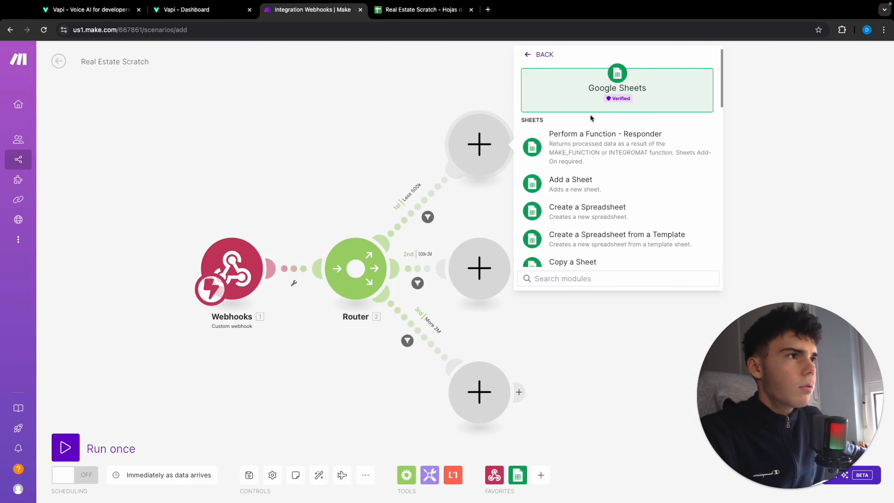
pyautogui.scroll(-5, 599, 204)
pyautogui.scroll(-3, 599, 205)
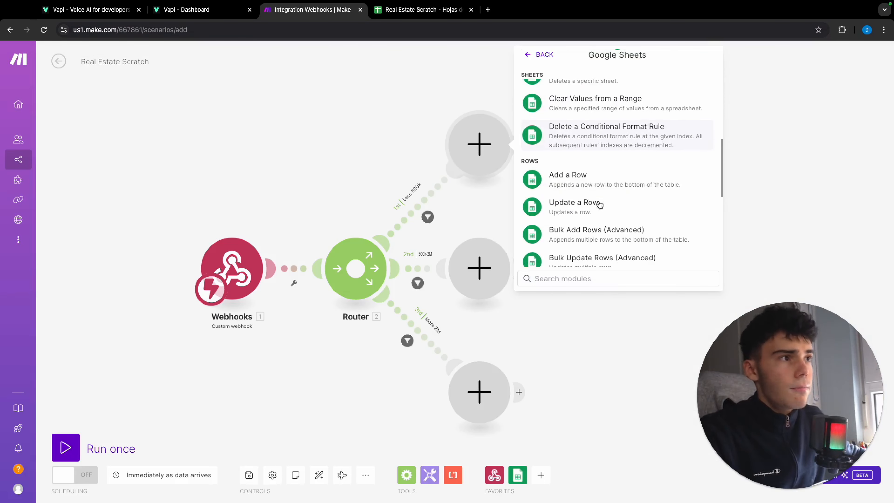
pyautogui.click(567, 175)
# Set the Less 500k module's spreadsheet to Real Estate Scratch and its sheet to <500k.
pyautogui.click(575, 235)
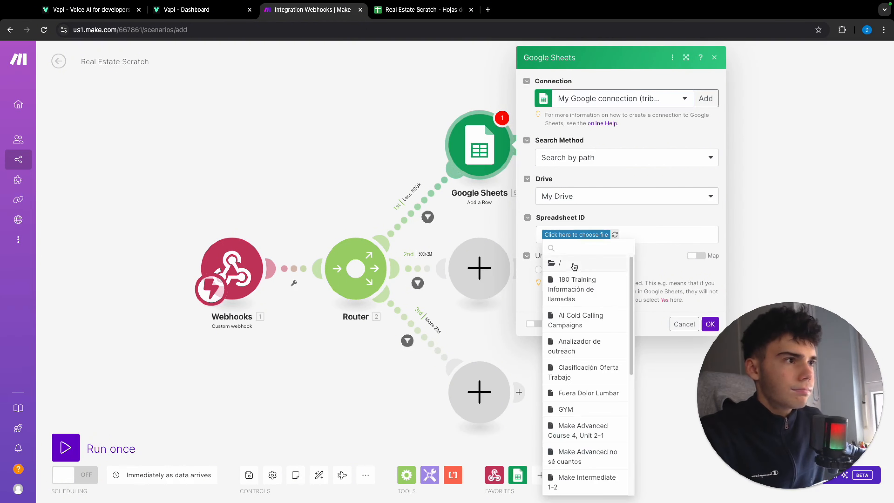
pyautogui.scroll(-10, 590, 337)
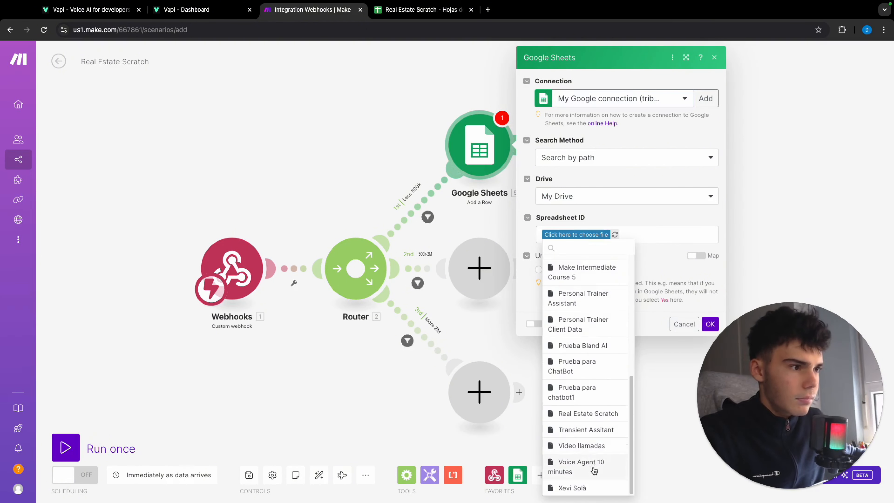
pyautogui.scroll(5, 584, 380)
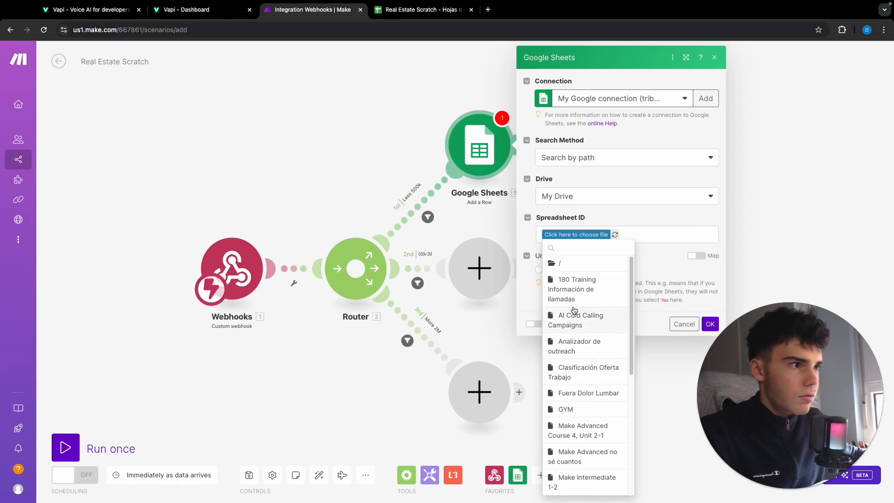
pyautogui.scroll(-5, 583, 340)
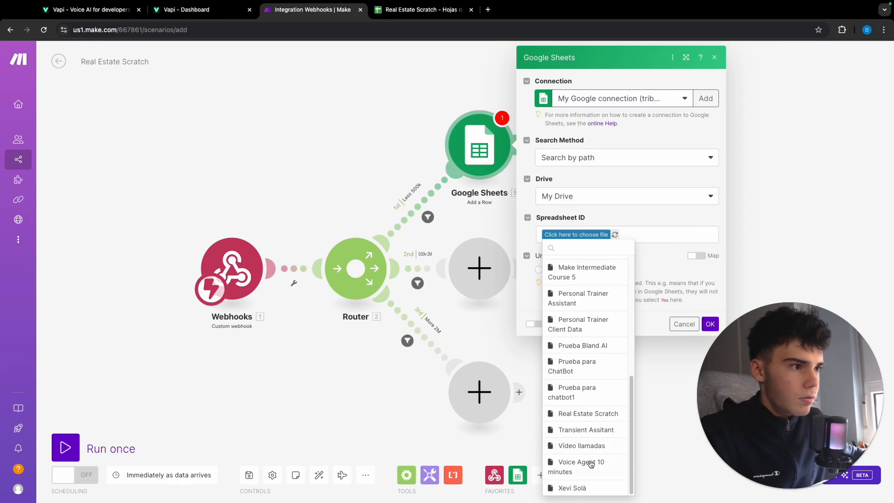
pyautogui.click(600, 414)
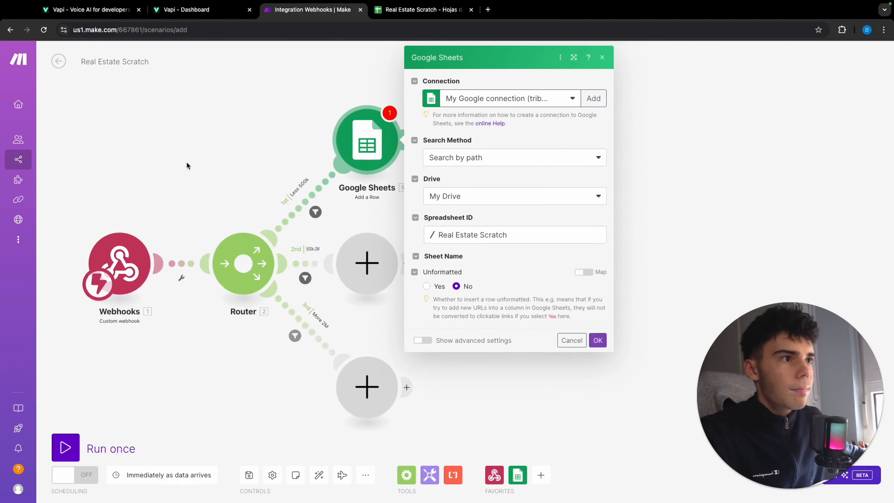
pyautogui.click(437, 273)
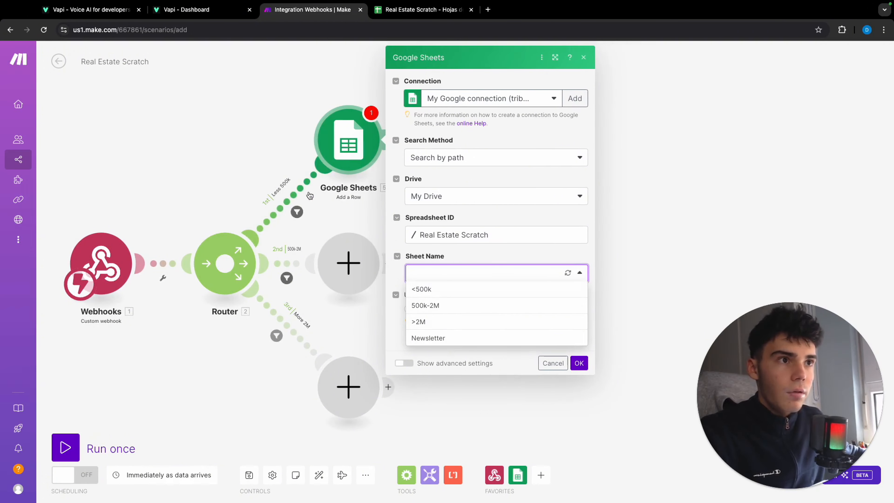
pyautogui.click(453, 288)
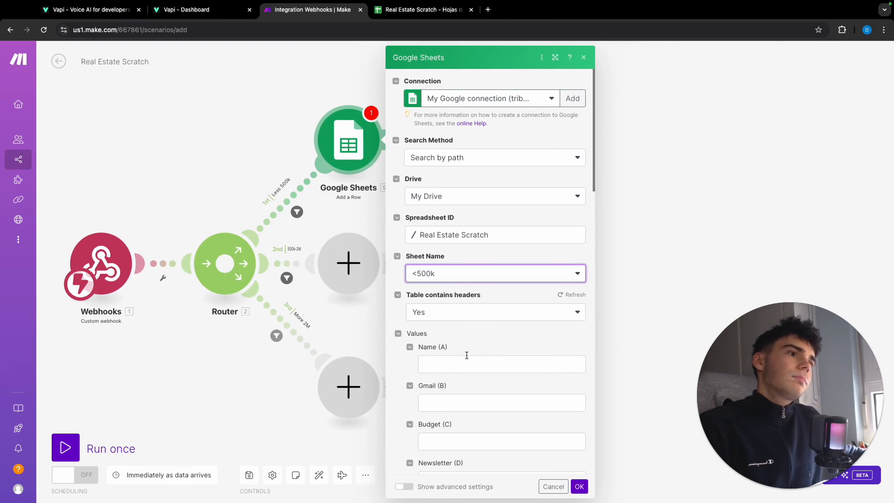
# Map the Name and Gmail columns of the <500k row to the webhook's tool call arguments Name and Gmail.
pyautogui.click(467, 361)
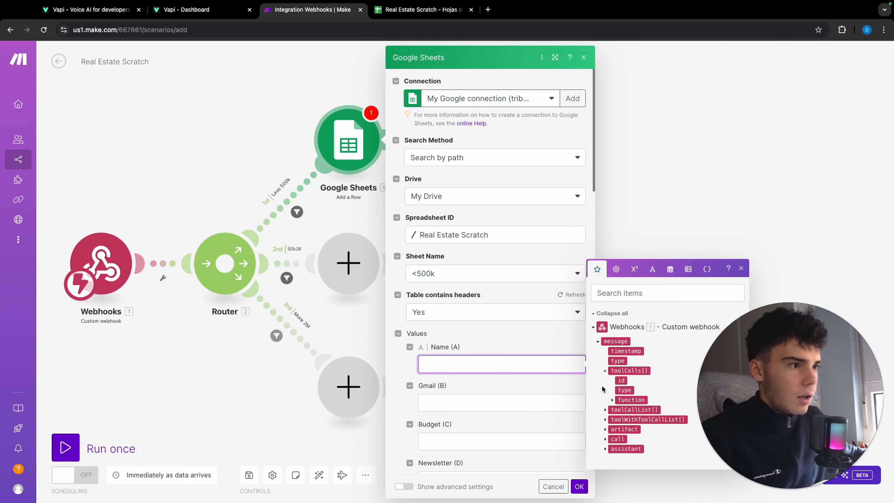
pyautogui.click(612, 399)
pyautogui.click(619, 410)
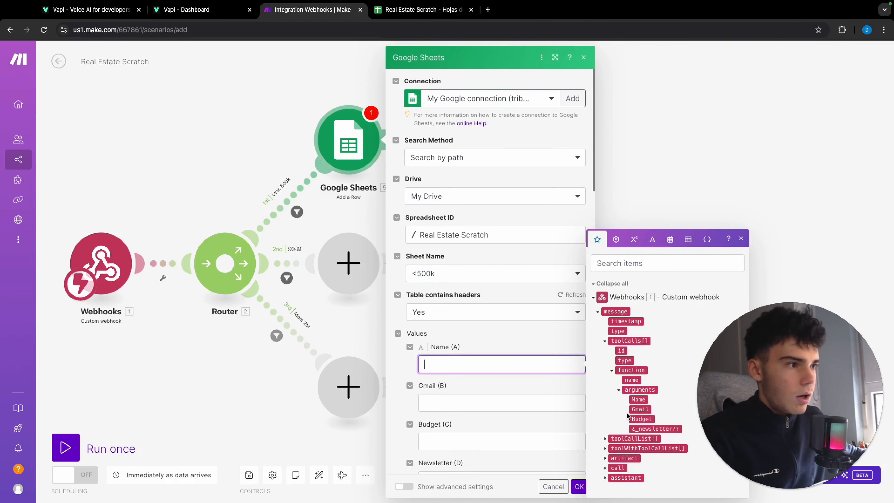
pyautogui.click(638, 400)
pyautogui.click(553, 413)
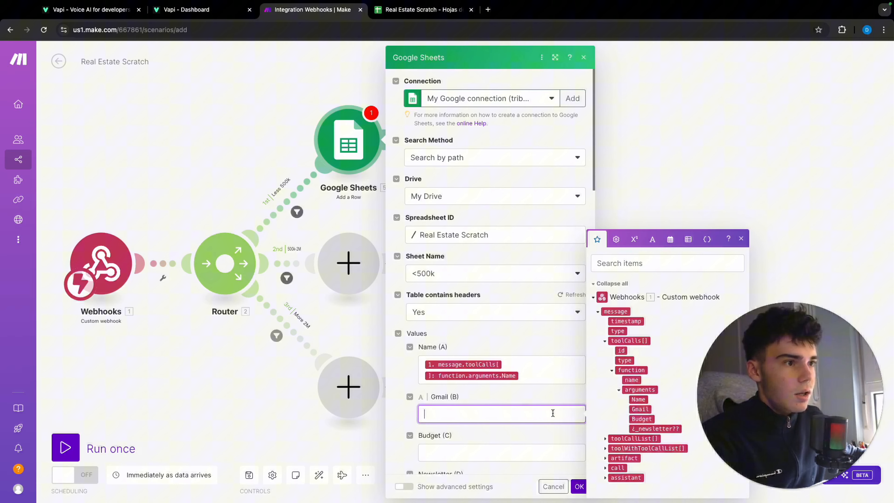
pyautogui.click(640, 409)
# Map the <500k row's Budget and Newsletter columns to the webhook arguments Budget and ¿_newsletter??, and save the module.
pyautogui.scroll(-2, 489, 404)
pyautogui.click(490, 404)
pyautogui.click(636, 419)
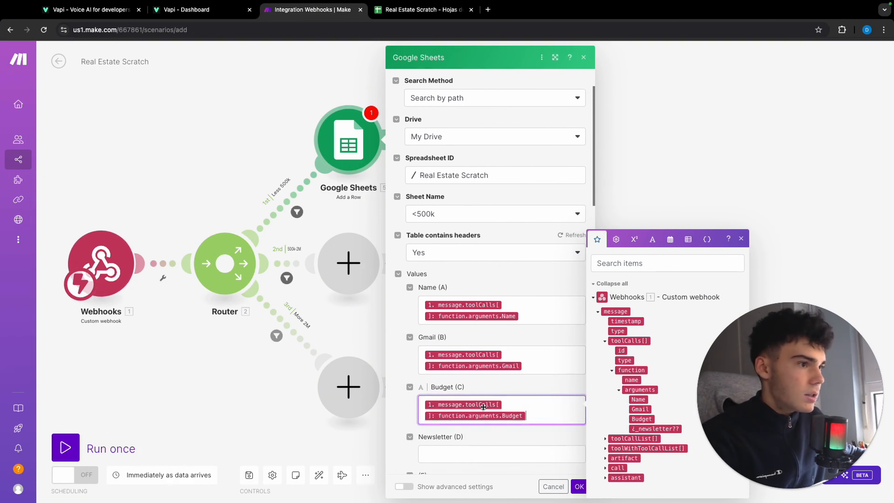
pyautogui.scroll(-2, 479, 405)
pyautogui.click(479, 402)
pyautogui.click(653, 429)
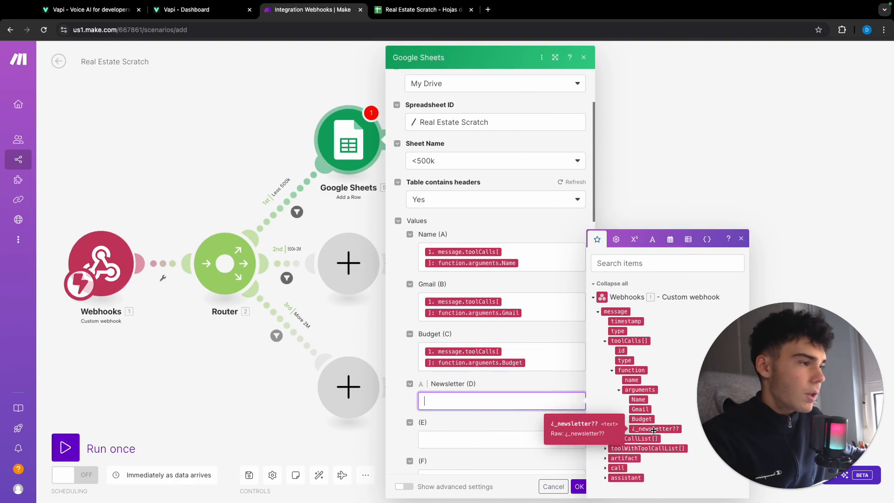
pyautogui.click(579, 486)
# Add a Google Sheets "Add a Row" module on the 500k-2M route.
pyautogui.click(348, 262)
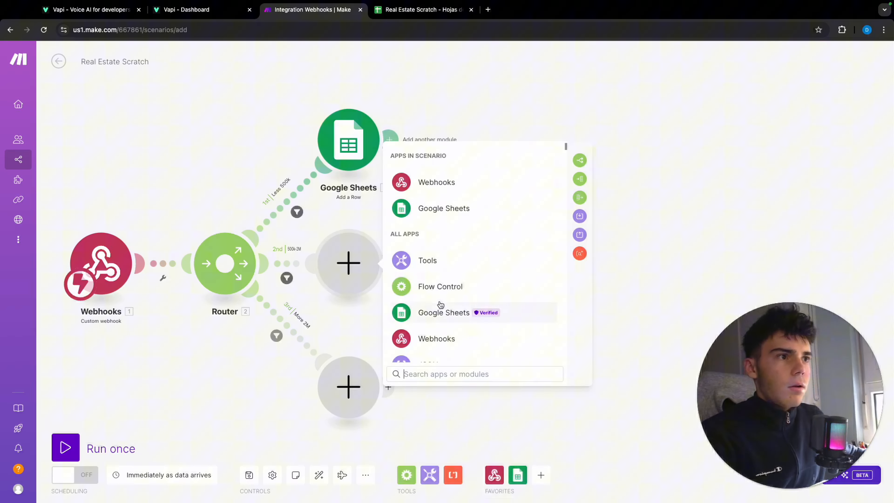
pyautogui.click(435, 206)
pyautogui.scroll(-8, 479, 258)
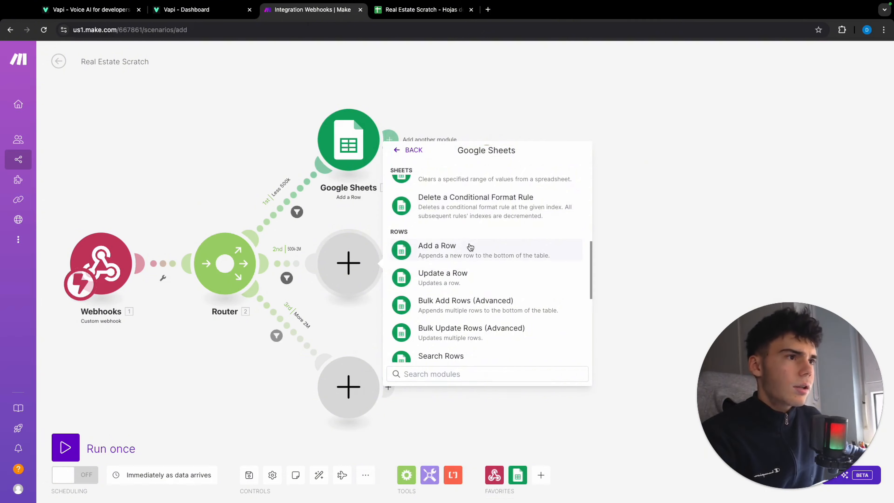
pyautogui.click(525, 249)
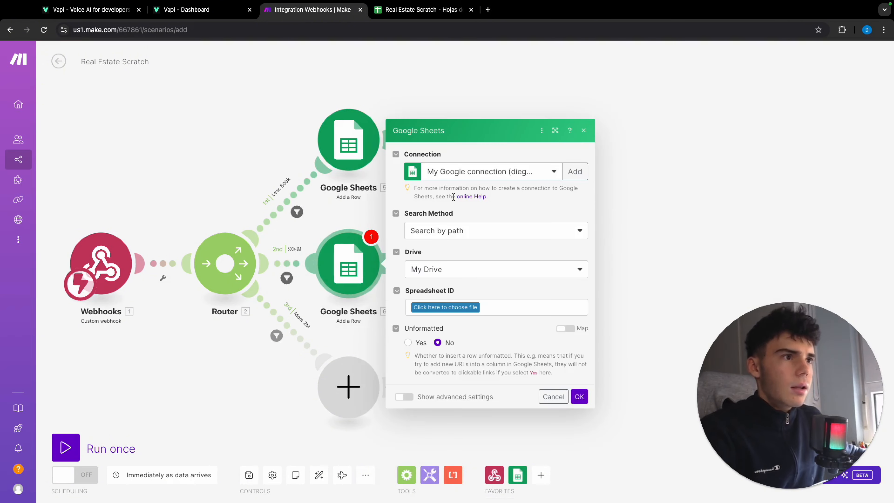
# Set the 500k-2M module's spreadsheet to Real Estate Scratch and its sheet to 500k-2M, using the first module's Google connection.
pyautogui.click(445, 308)
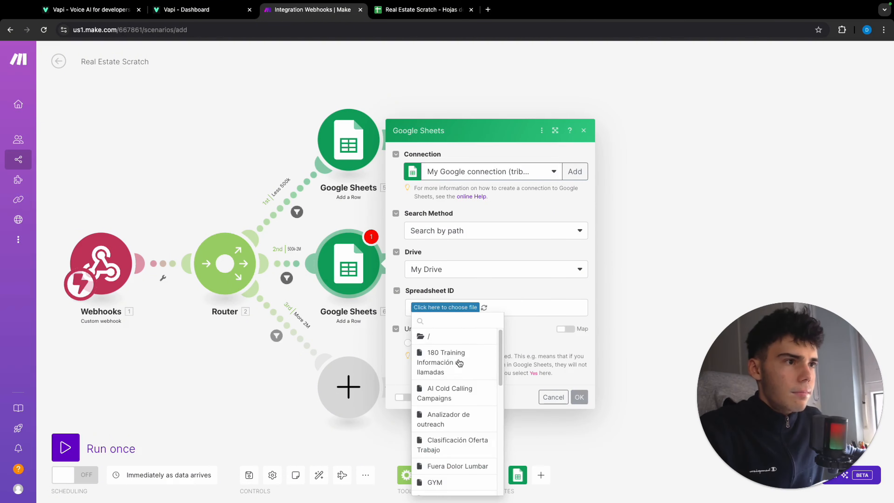
pyautogui.scroll(-10, 459, 363)
pyautogui.click(464, 420)
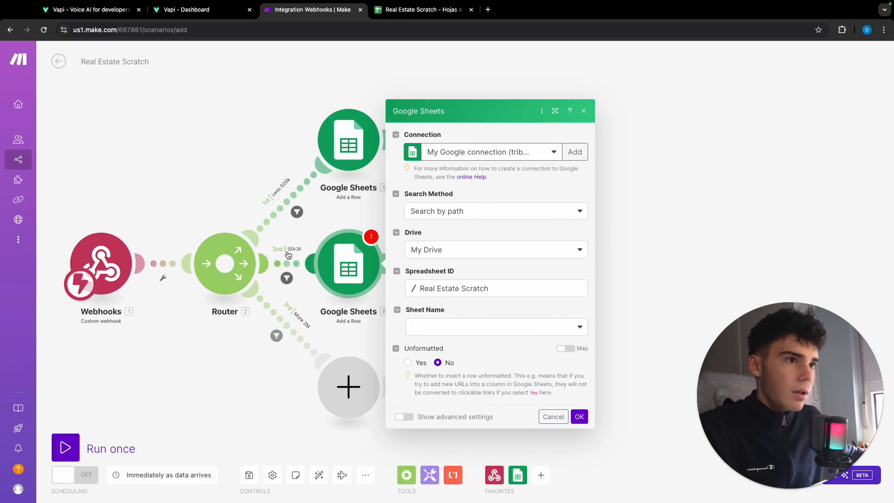
pyautogui.click(474, 337)
pyautogui.click(446, 358)
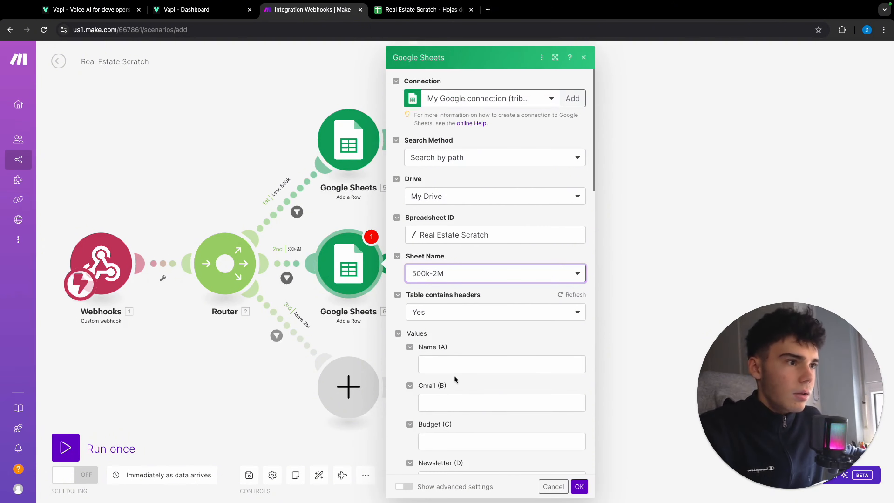
# Map the Name and Gmail columns of the 500k-2M row to the webhook's tool call arguments Name and Gmail.
pyautogui.click(487, 363)
pyautogui.click(606, 389)
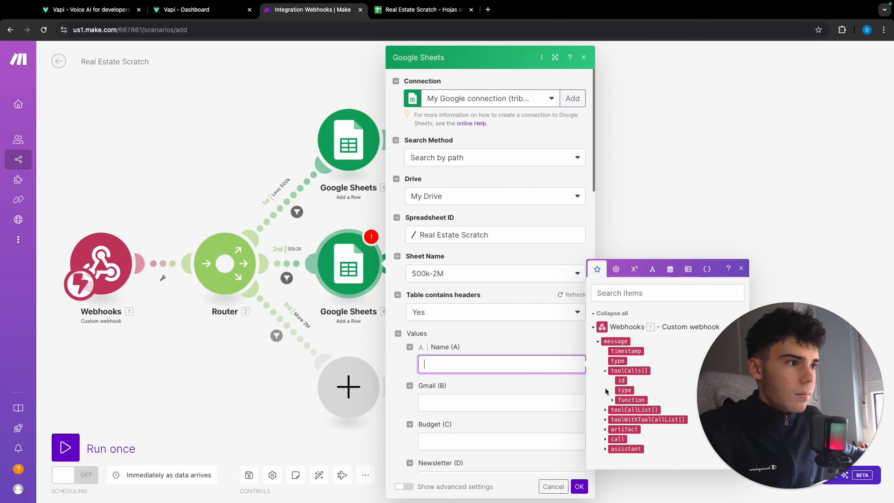
pyautogui.click(613, 400)
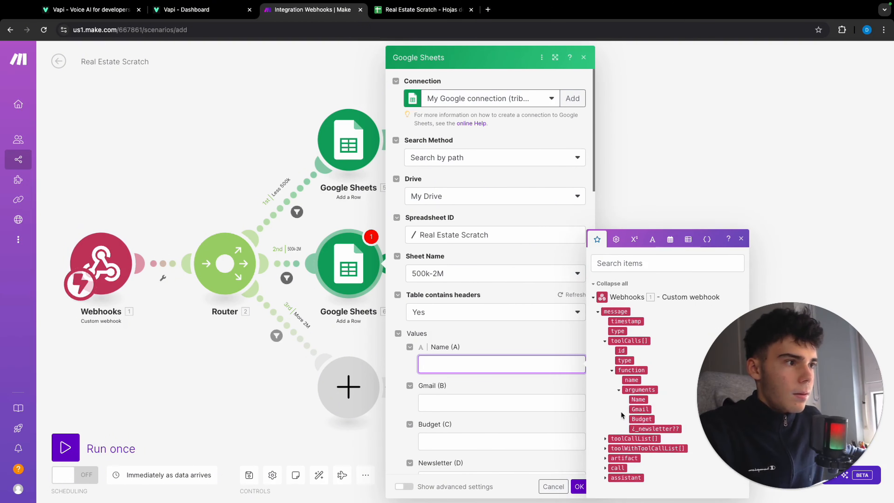
pyautogui.click(635, 399)
pyautogui.click(531, 417)
pyautogui.click(640, 409)
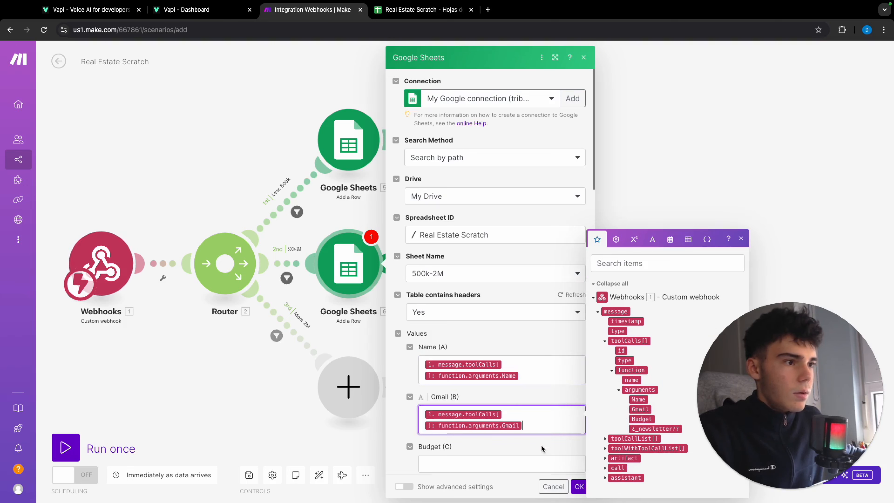
# Map the 500k-2M row's Budget and Newsletter columns to the webhook arguments Budget and ¿_newsletter??, and save the module.
pyautogui.click(563, 463)
pyautogui.click(642, 418)
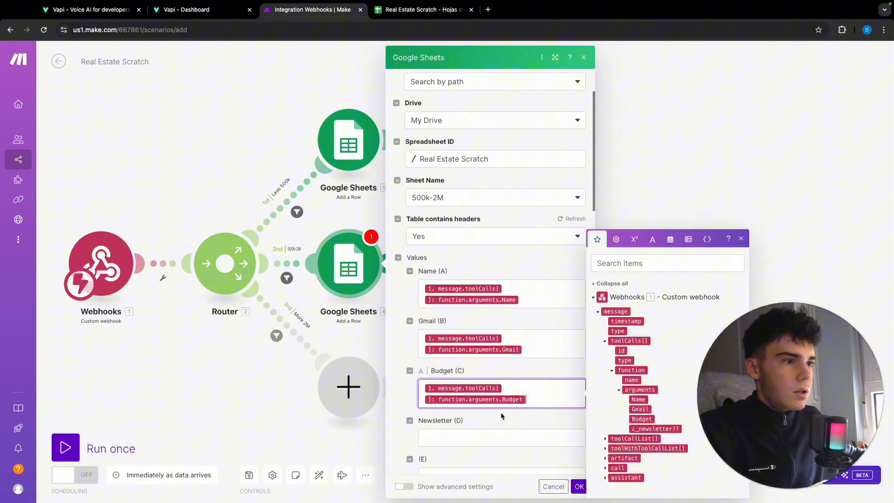
pyautogui.click(471, 438)
pyautogui.click(655, 429)
pyautogui.click(580, 486)
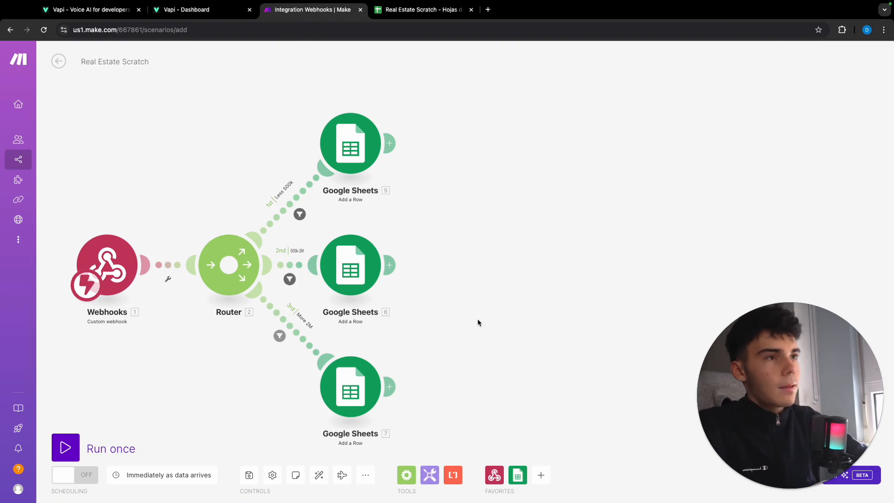
# Add a Gmail "Send an Email" module after the Google Sheets module on the Less 500k route.
pyautogui.click(389, 143)
pyautogui.scroll(-7, 586, 201)
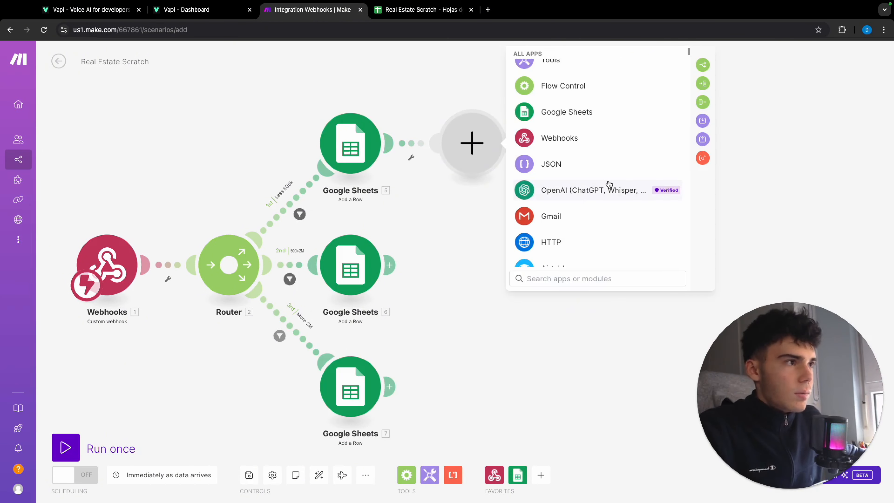
pyautogui.click(536, 102)
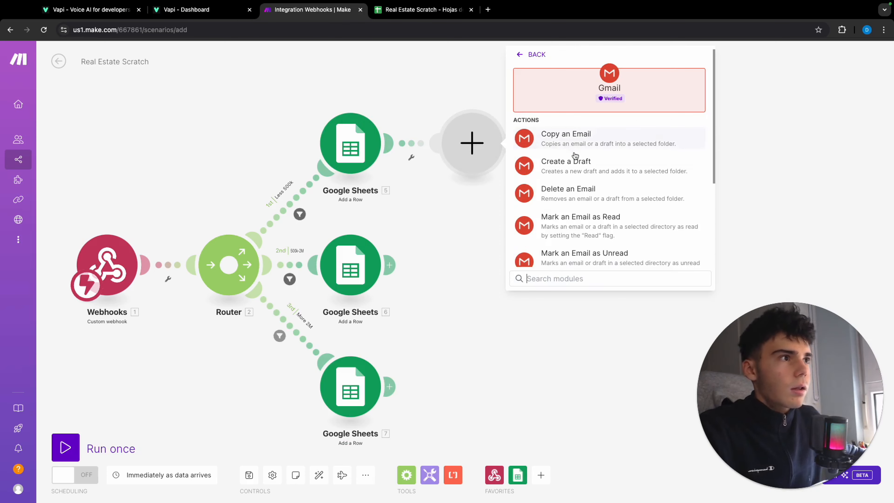
pyautogui.scroll(-5, 575, 162)
pyautogui.click(575, 211)
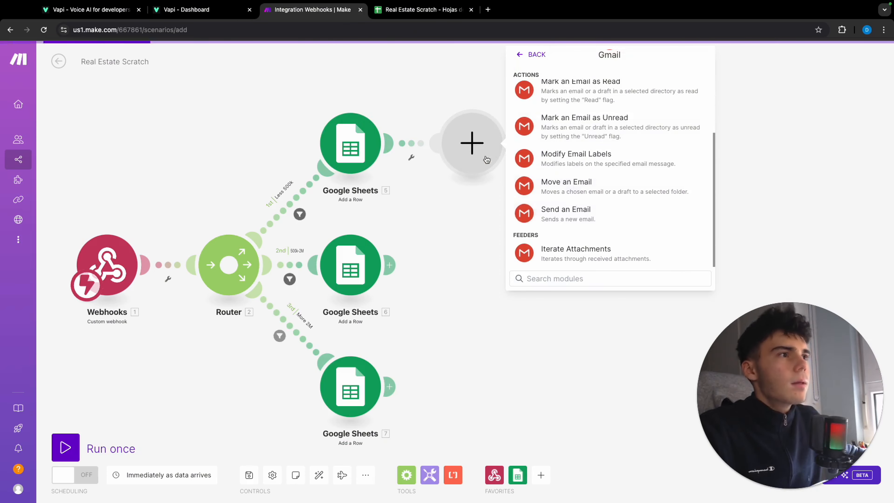
# Set the Gmail module's recipient to the Gmail argument from the webhook's tool calls.
pyautogui.click(542, 178)
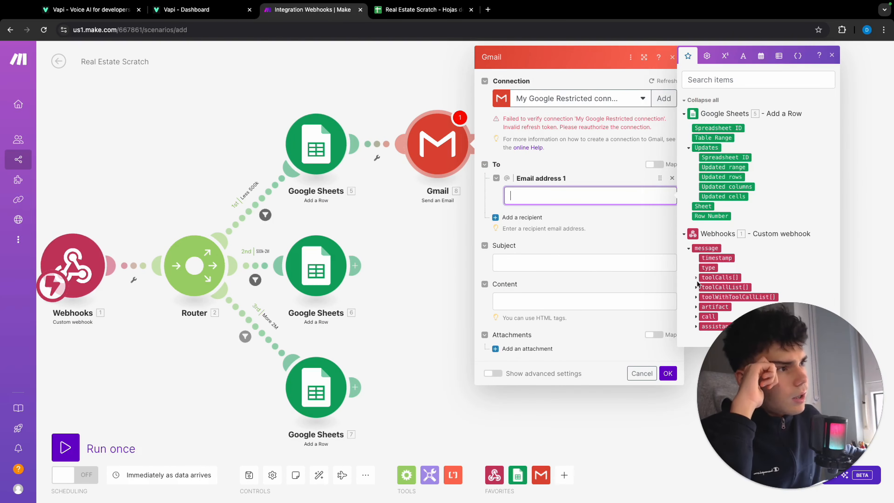
pyautogui.moveTo(382, 101); pyautogui.dragTo(244, 90)
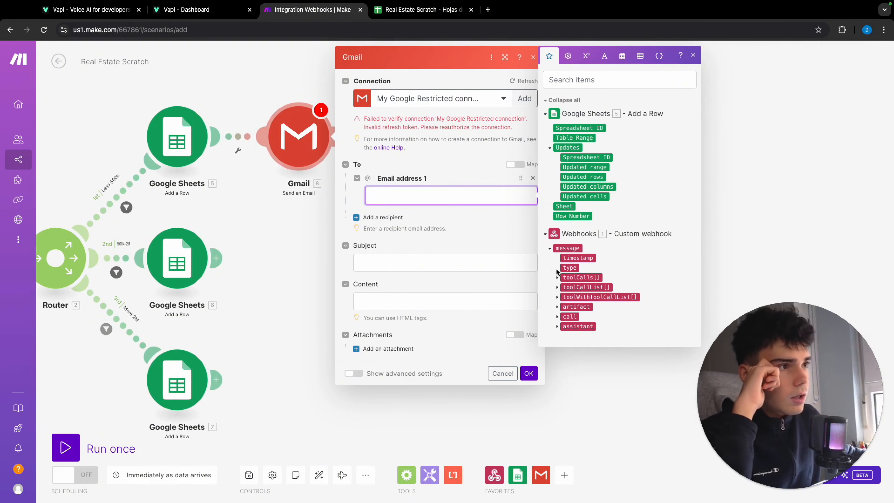
pyautogui.click(558, 278)
pyautogui.click(565, 307)
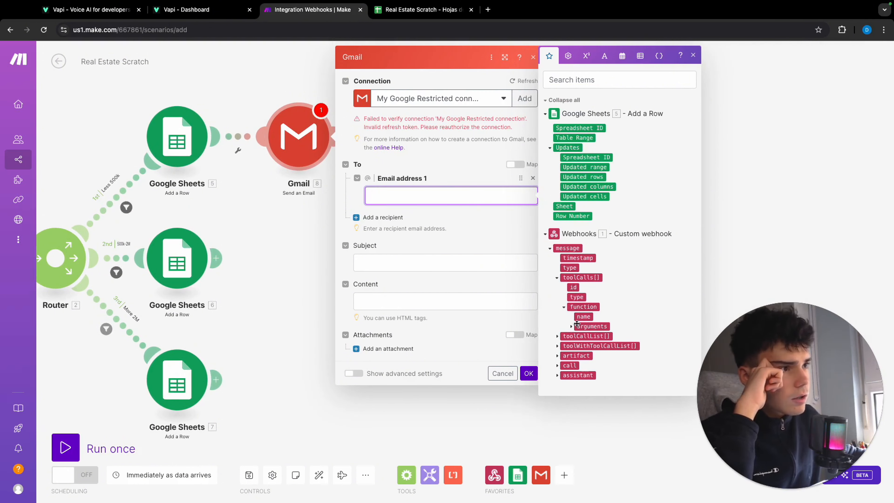
pyautogui.click(571, 327)
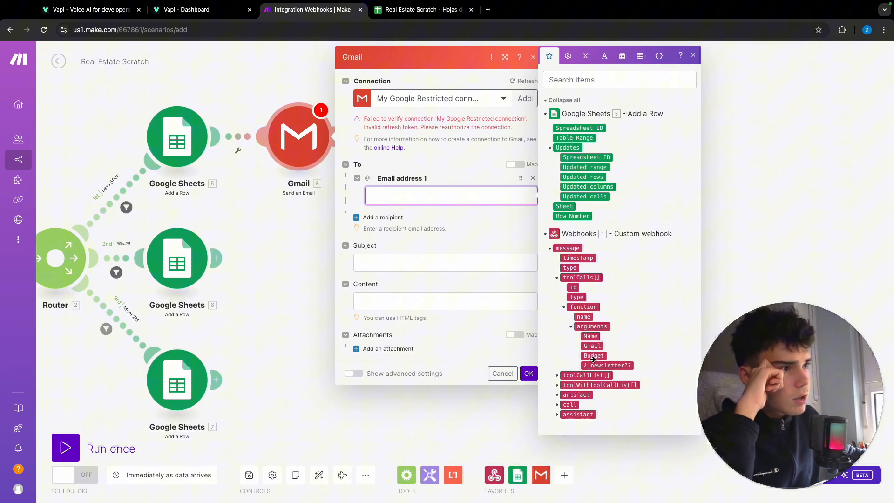
pyautogui.click(592, 346)
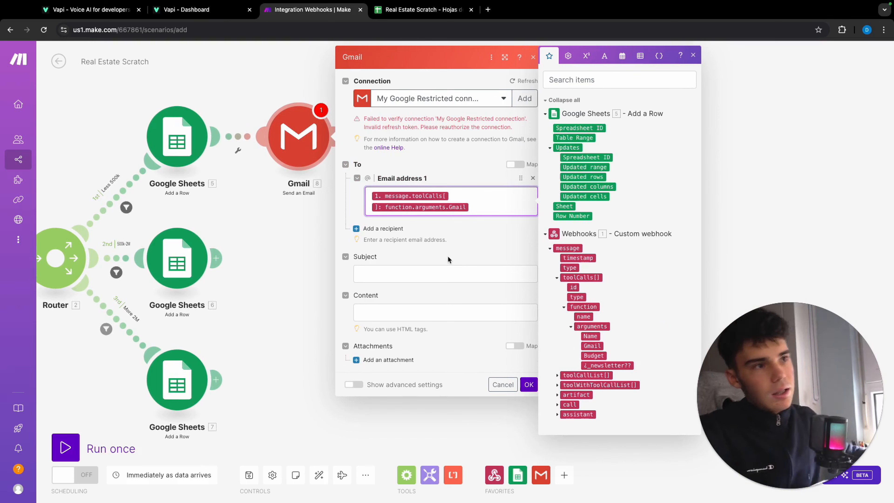
# Set the email subject to "Here you have the info of" followed by the realtor's full name.
pyautogui.click(427, 276)
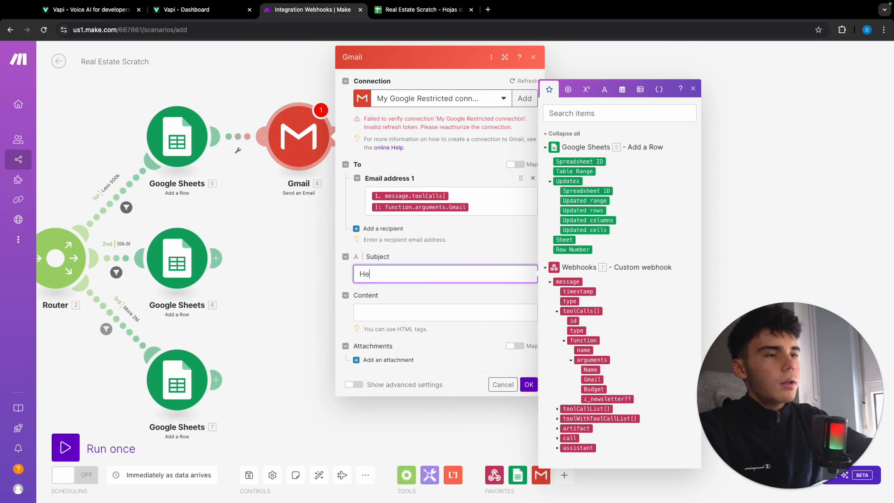
pyautogui.write('ou have the info of')
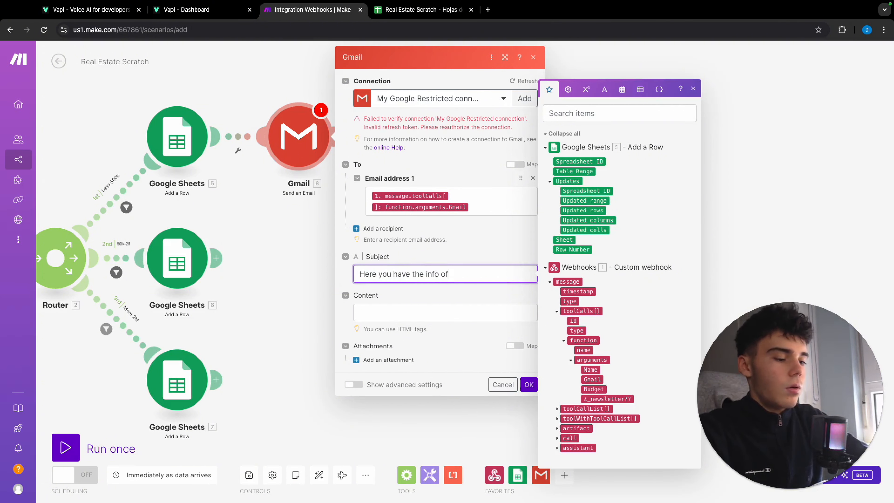
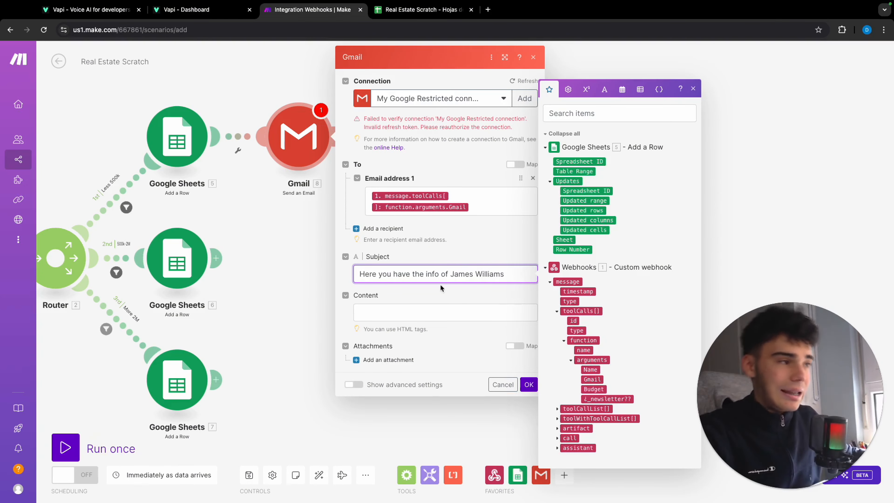
# Begin the email content with "Hey", the webhook's Name argument and a comma, followed by a blank line.
pyautogui.click(434, 318)
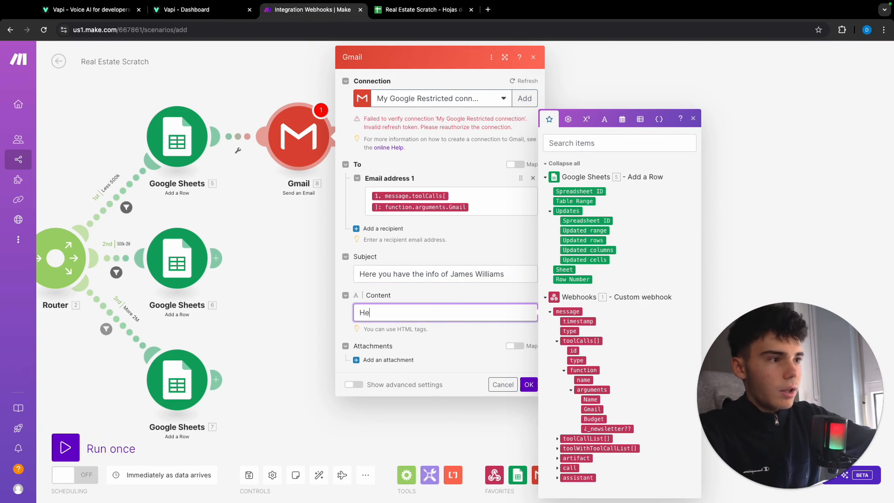
pyautogui.write('Hey')
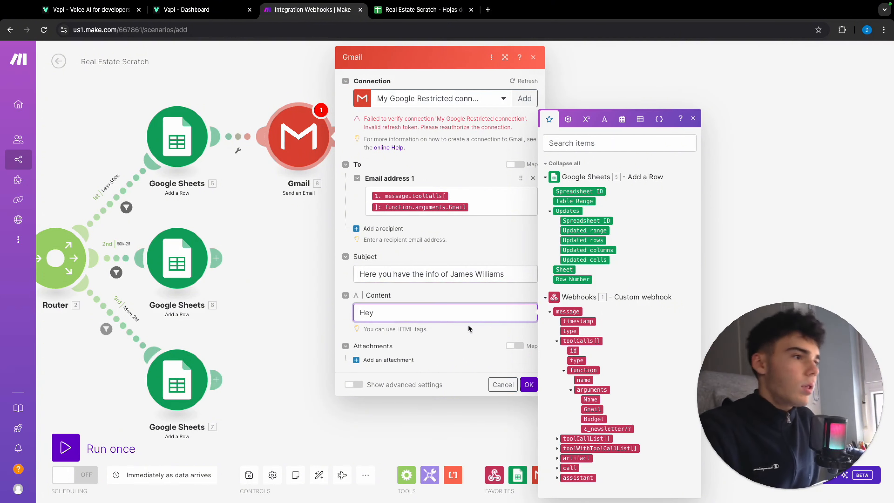
pyautogui.click(595, 400)
pyautogui.write(',')
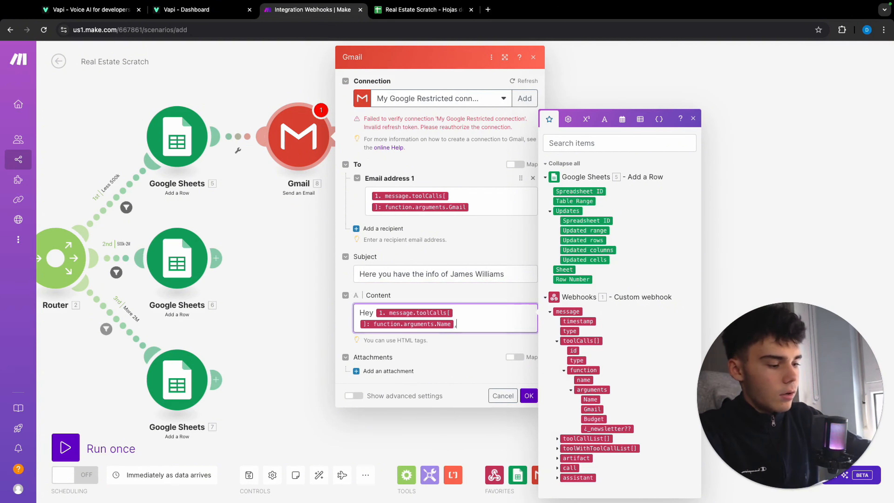
pyautogui.press('Return')
pyautogui.press('Return')
pyautogui.write('h')
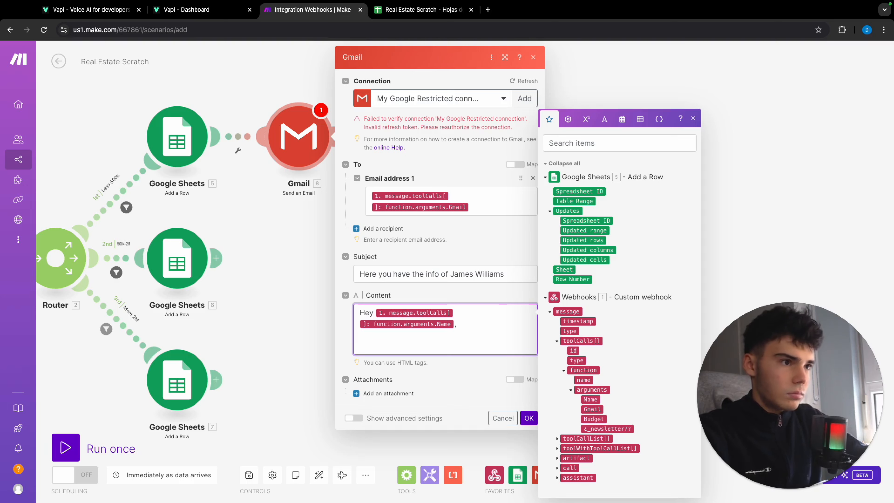
pyautogui.press('BackSpace')
pyautogui.press('Return')
# Write "here you have the info you requested of", the realtor's full name, and ", in this case adapted for your budget of" in the email content.
pyautogui.write('here you hav')
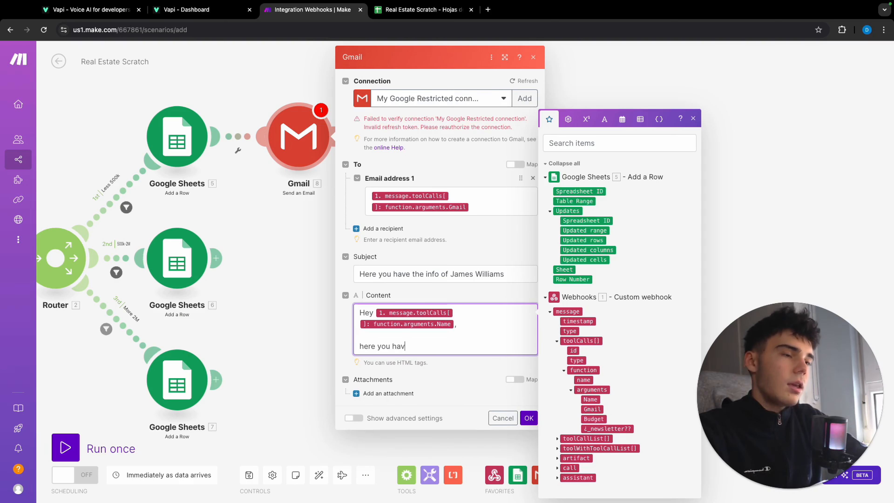
pyautogui.write('e the info you requested')
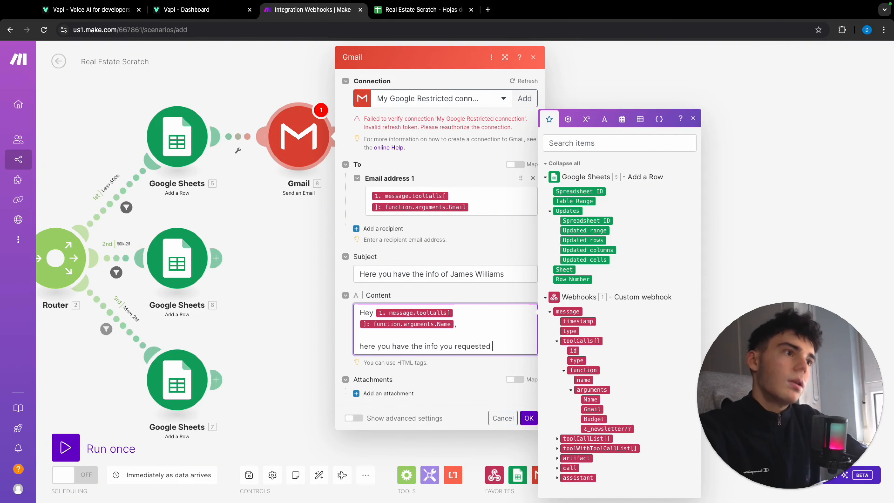
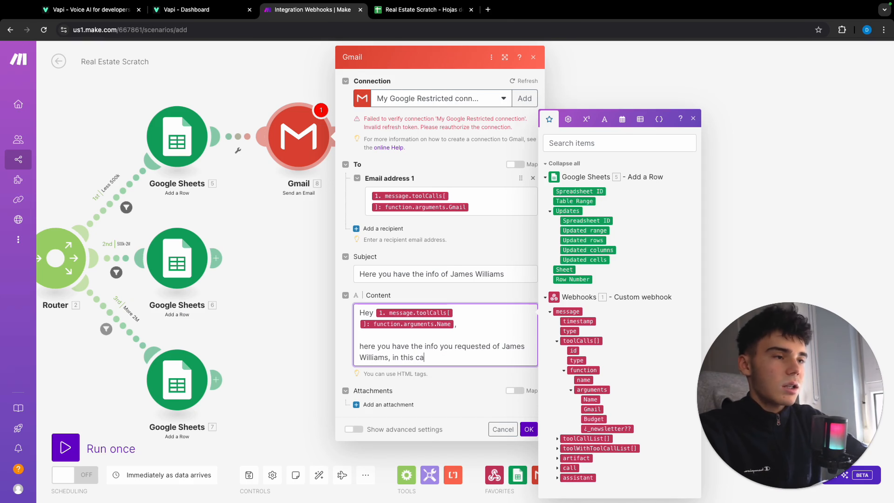
pyautogui.write('se adapted for your bu')
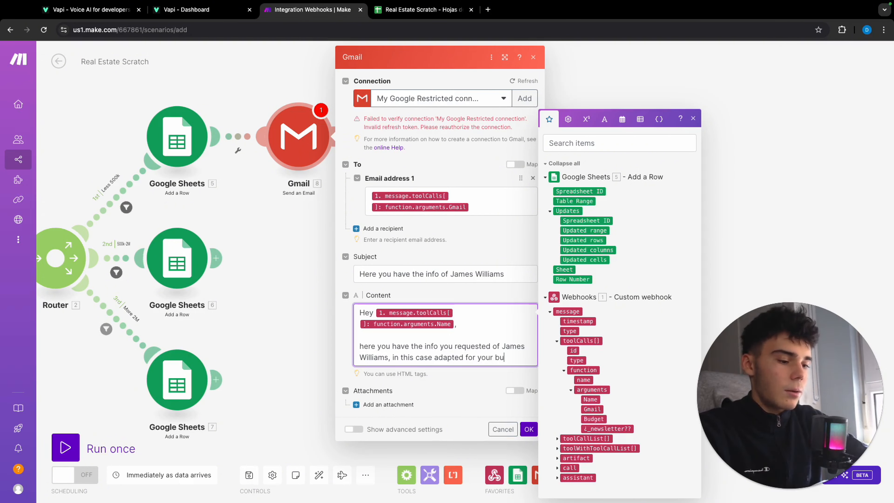
pyautogui.write('dget of')
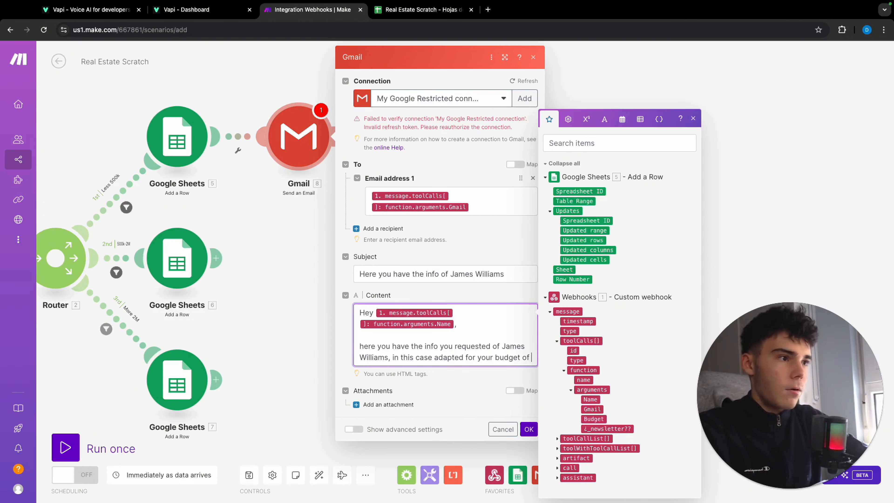
# Complete the email content with the webhook's Budget argument and ": LINK OF CATALOGUE", and save the Gmail module.
pyautogui.click(590, 419)
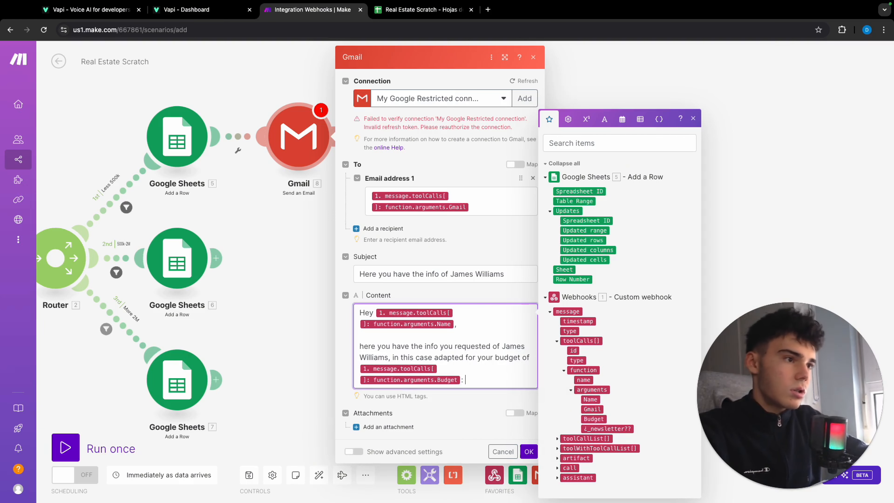
pyautogui.write(': LIN')
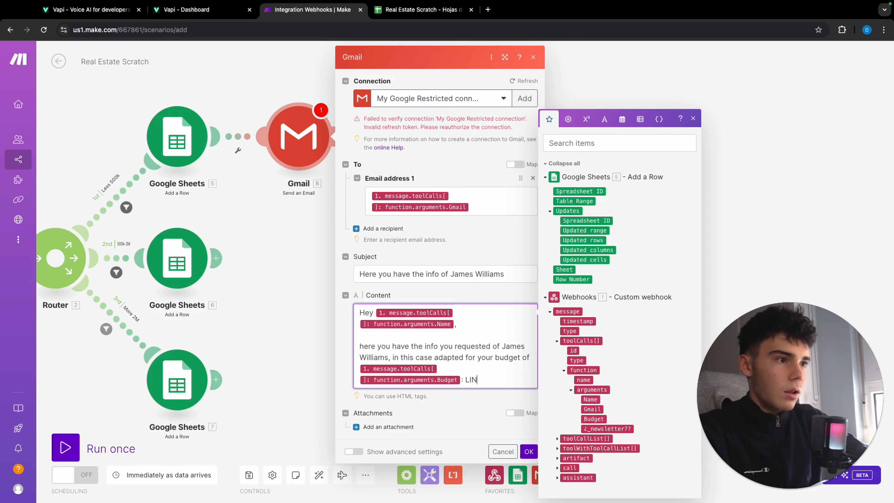
pyautogui.write('K OF CATALOGUE')
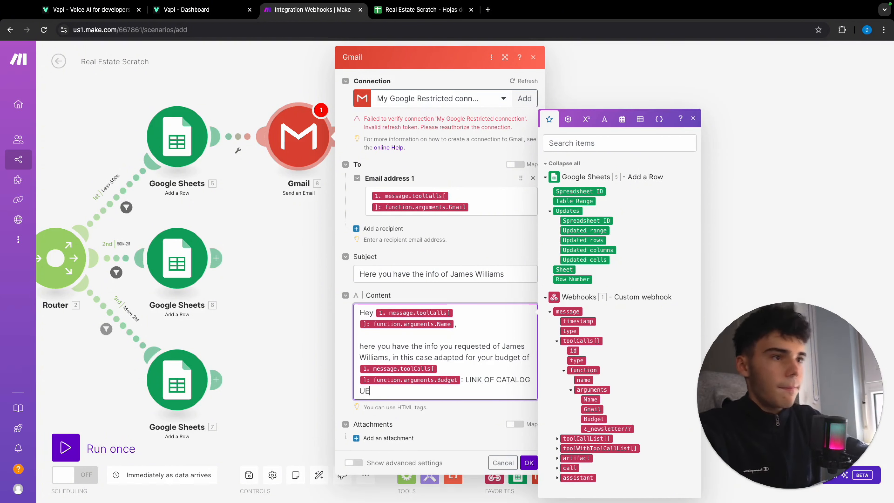
pyautogui.click(530, 464)
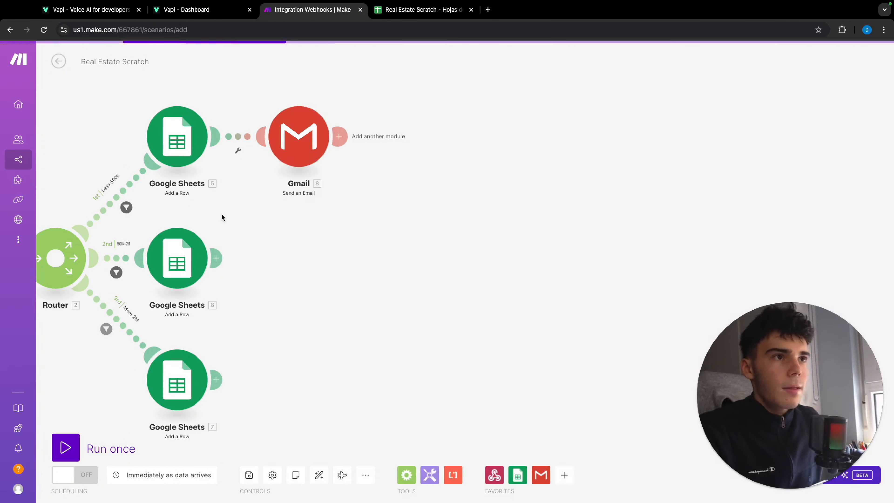
# Clone the Gmail module twice and attach the copies after the Google Sheets modules on the 500k-2M and More 2M routes.
pyautogui.moveTo(242, 214); pyautogui.dragTo(280, 211)
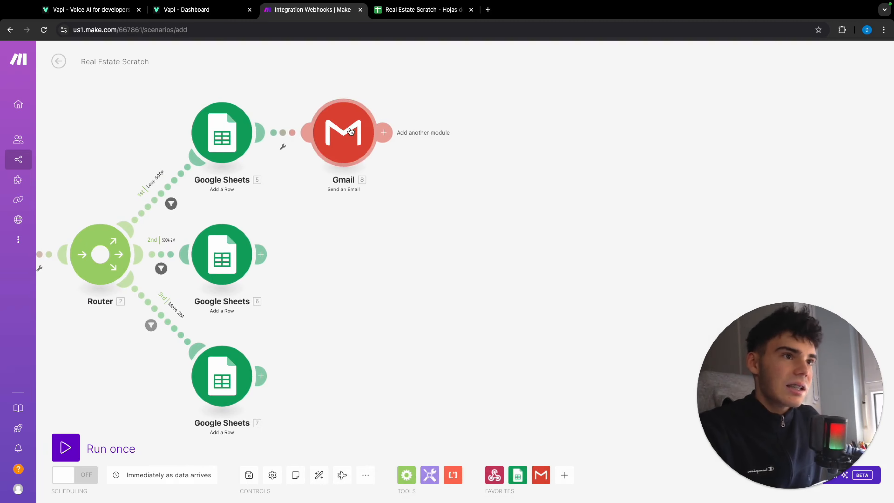
pyautogui.rightClick(351, 132)
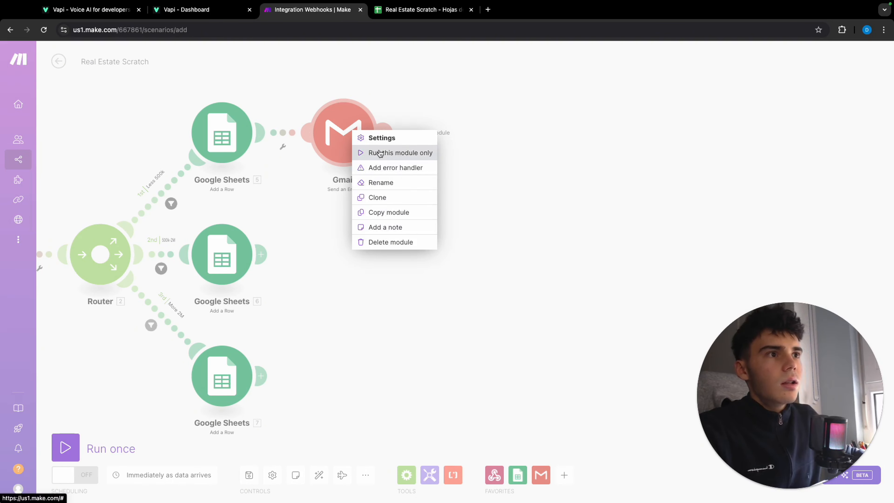
pyautogui.click(377, 197)
pyautogui.click(347, 261)
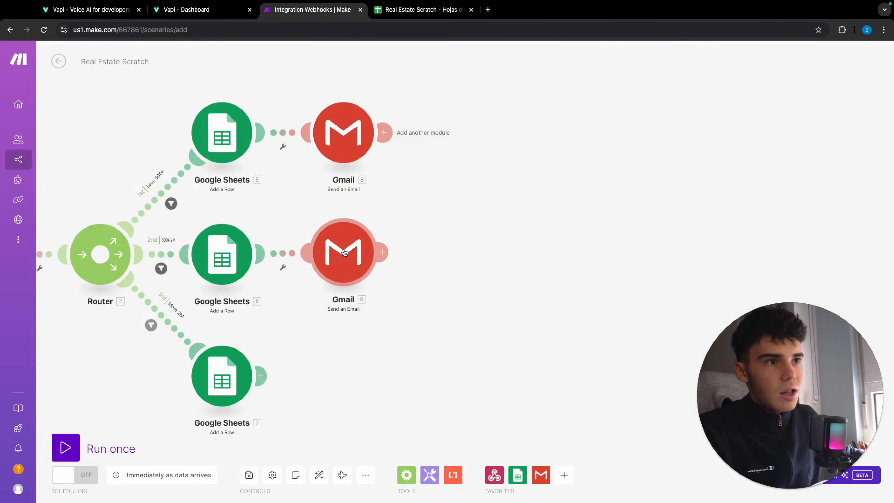
pyautogui.rightClick(340, 131)
pyautogui.click(377, 198)
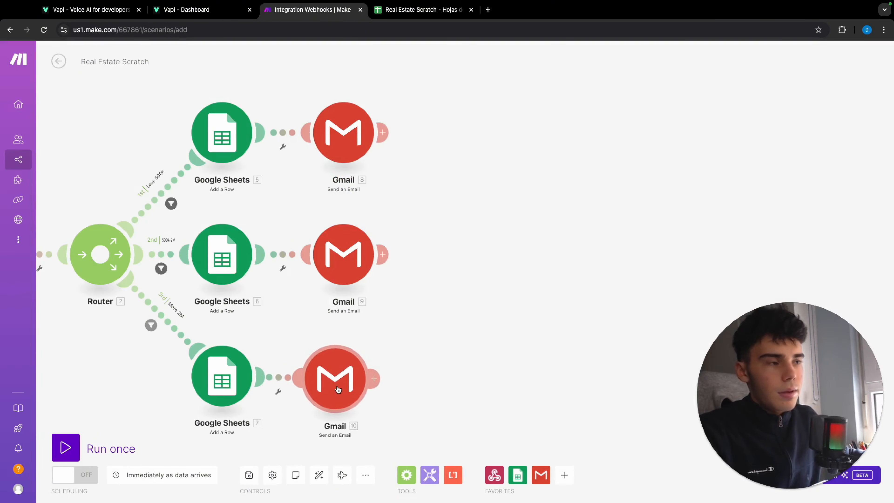
pyautogui.click(342, 389)
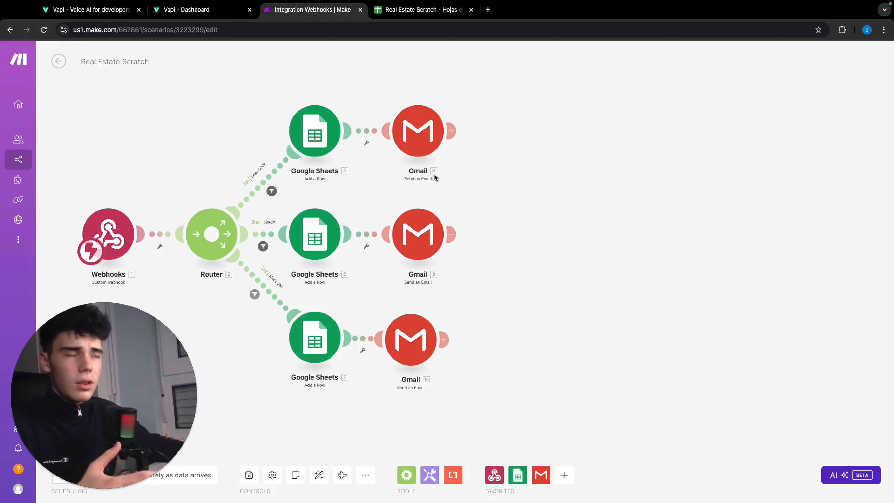
# Add a Google Sheets "Add a Row" module after the Less 500k route's Gmail module, using the Real Estate Scratch spreadsheet.
pyautogui.click(452, 132)
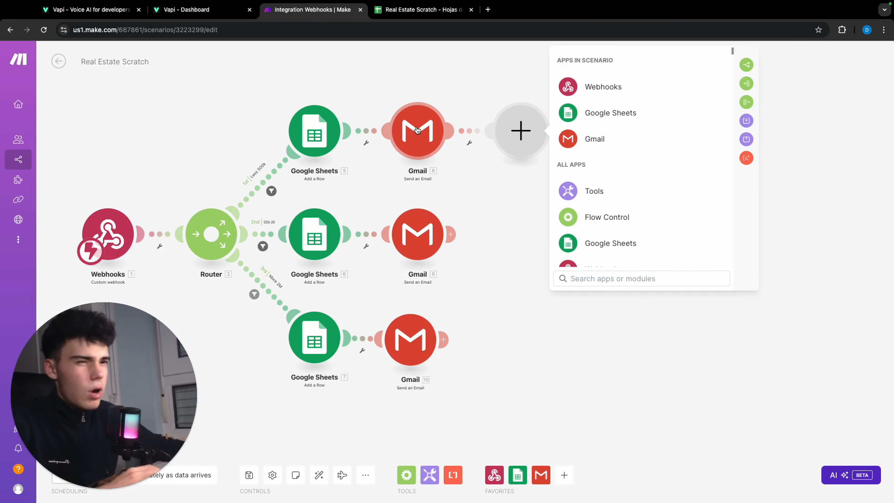
pyautogui.click(607, 114)
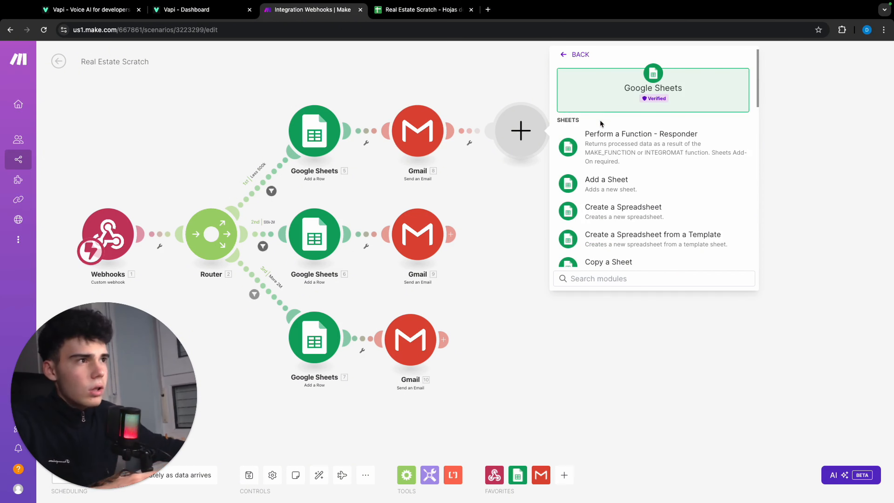
pyautogui.scroll(-5, 595, 173)
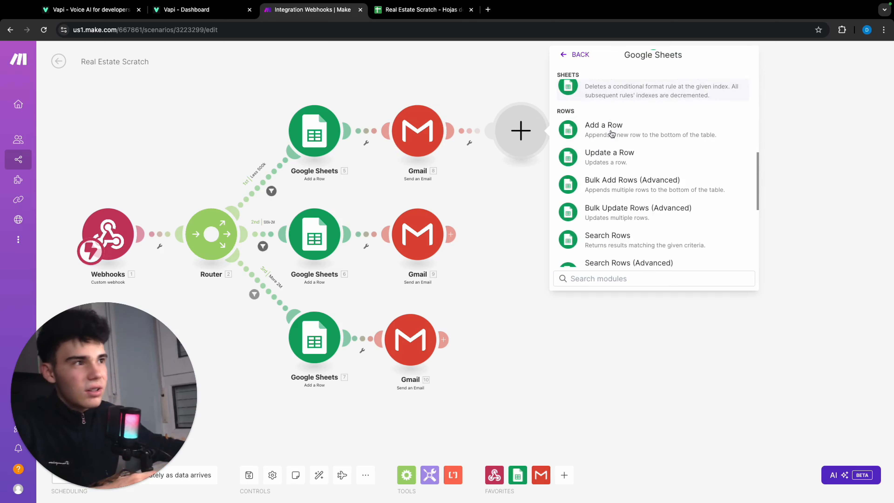
pyautogui.click(615, 131)
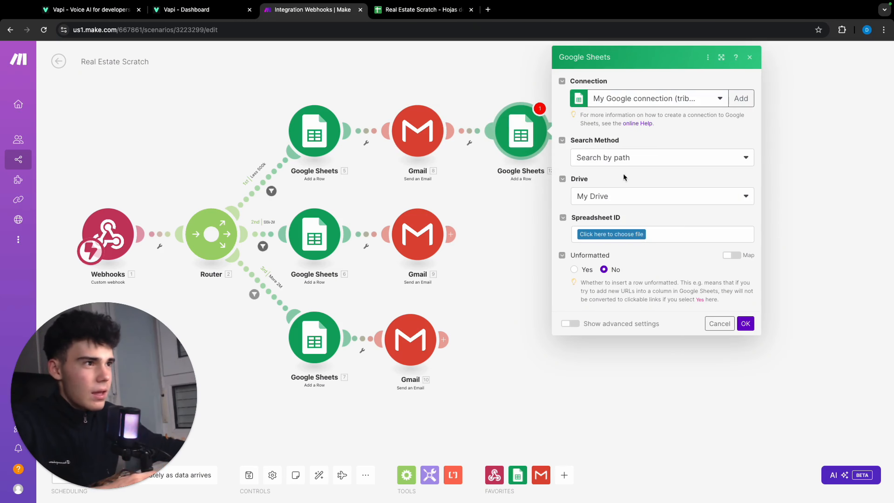
pyautogui.click(611, 234)
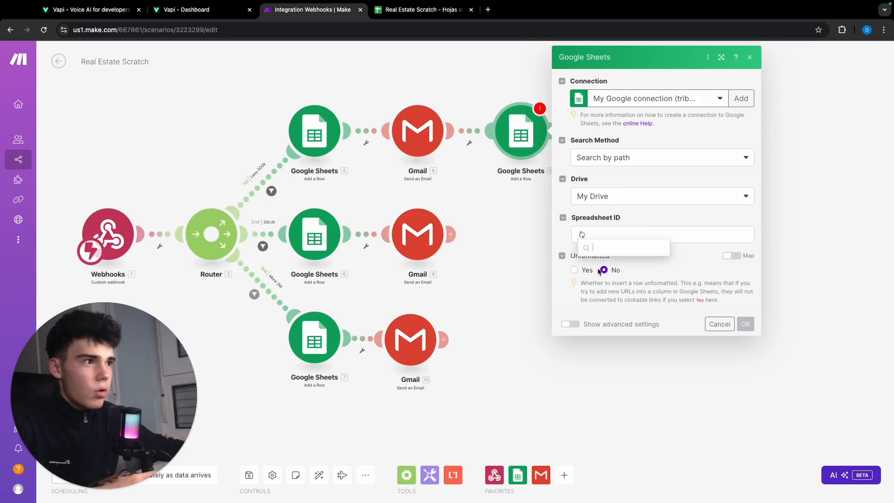
pyautogui.click(595, 235)
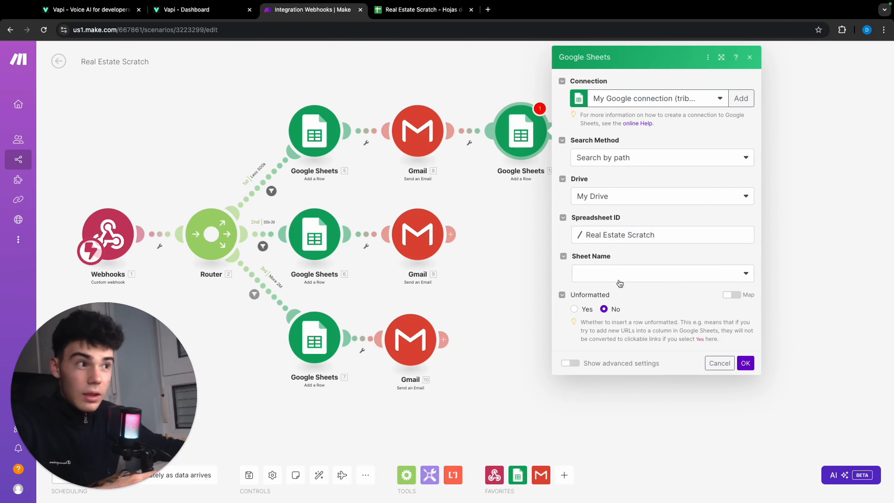
# Target the Newsletter sheet in the Google Sheets module, map the webhook's Name and Gmail arguments to columns A and B, and save.
pyautogui.click(618, 275)
pyautogui.click(617, 338)
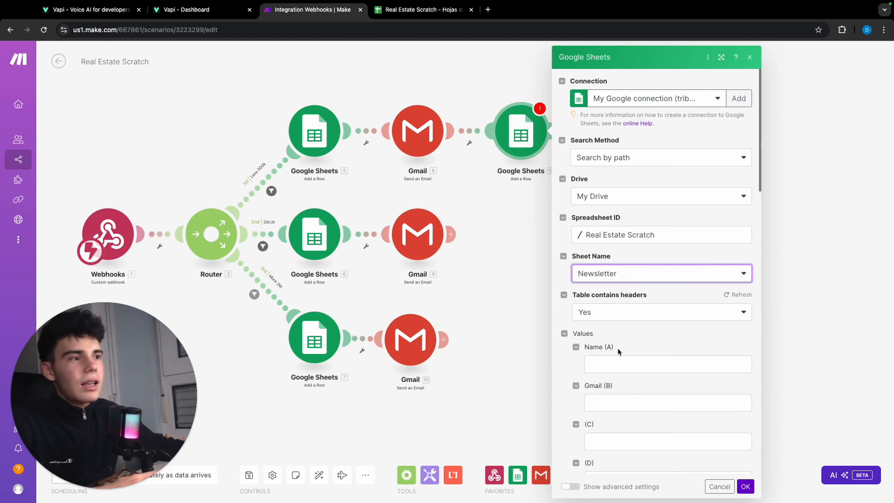
pyautogui.scroll(-1, 618, 352)
pyautogui.click(617, 339)
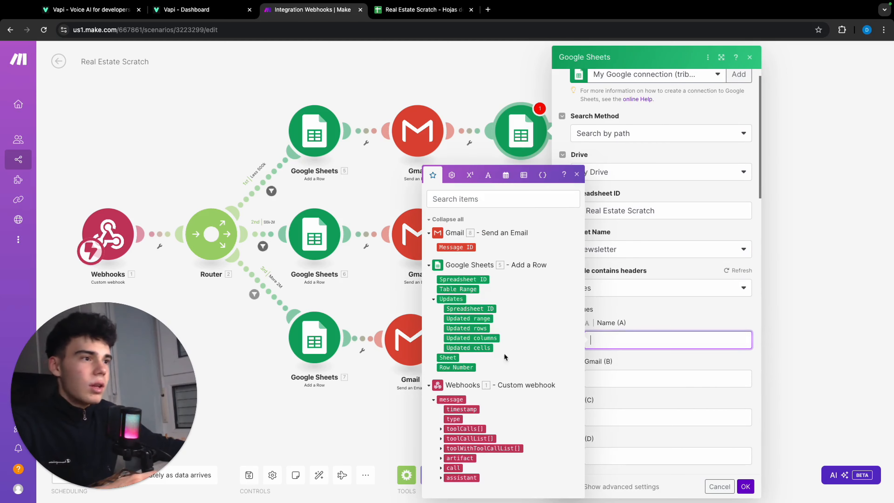
pyautogui.click(440, 429)
pyautogui.click(448, 430)
pyautogui.click(455, 429)
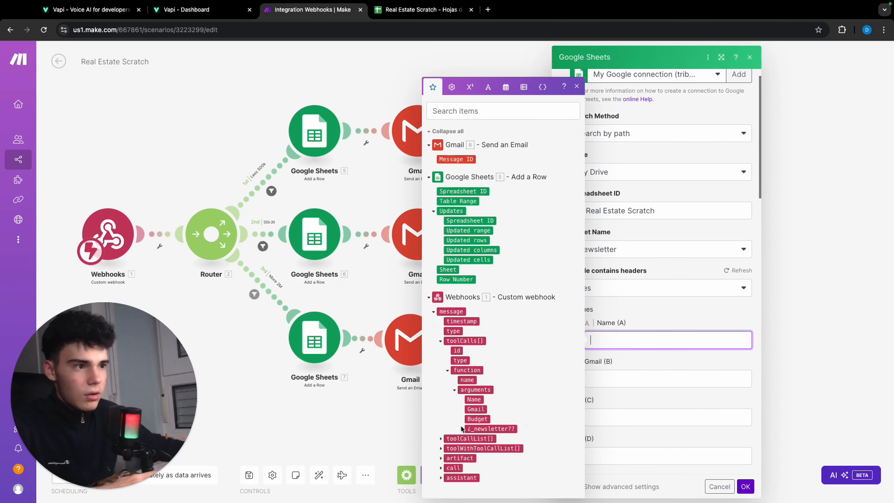
pyautogui.click(472, 401)
pyautogui.press('Tab')
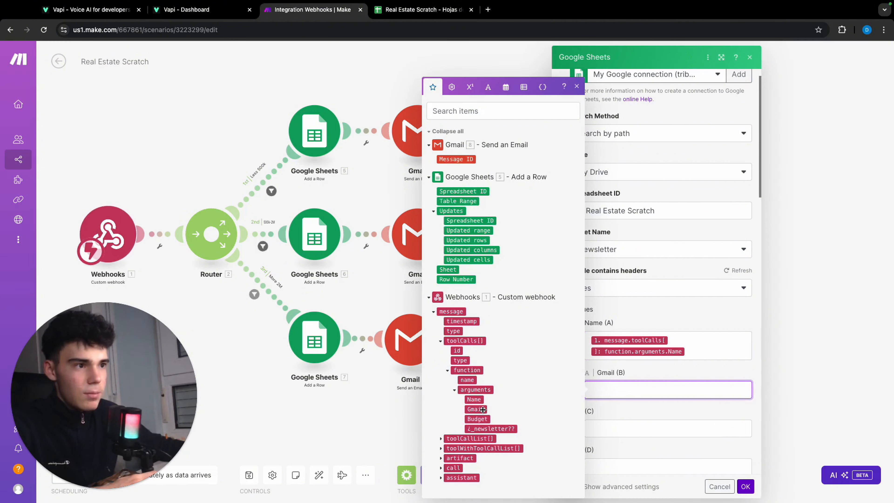
pyautogui.click(476, 409)
pyautogui.click(744, 487)
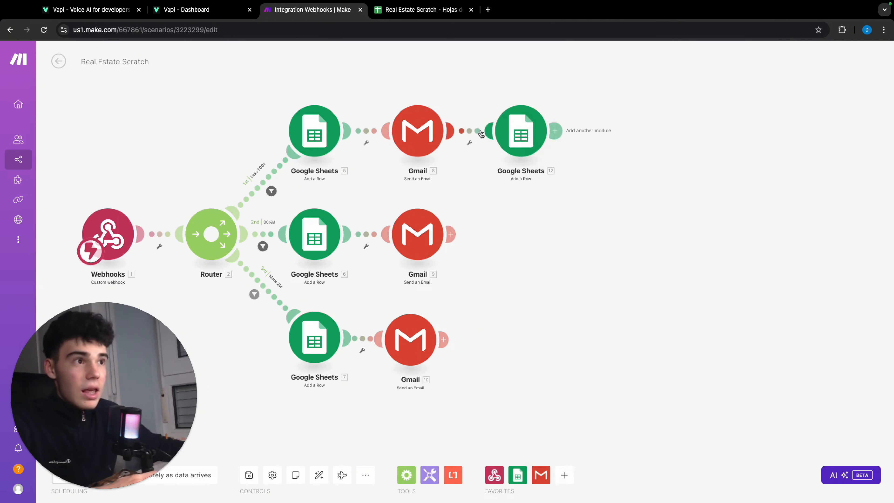
# Set up a filter labelled "Yes N" between the Gmail and newsletter Google Sheets modules on the Less 500k route.
pyautogui.click(472, 131)
pyautogui.click(548, 99)
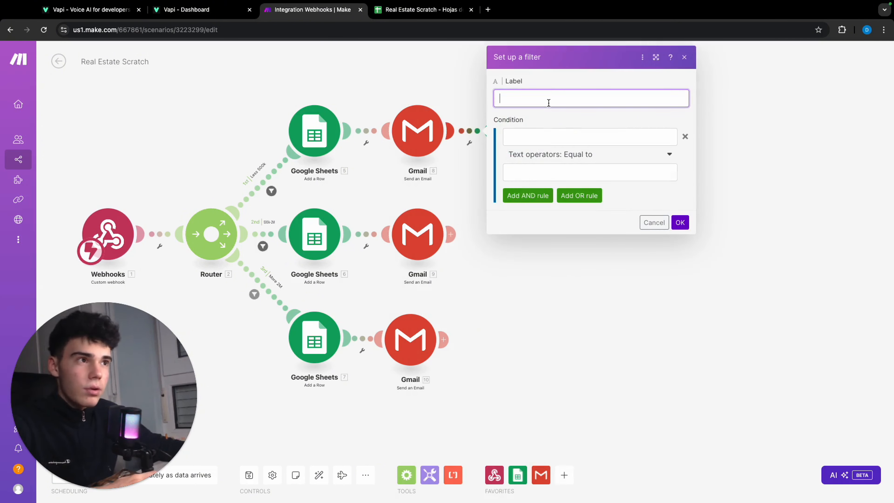
pyautogui.write('Yes ')
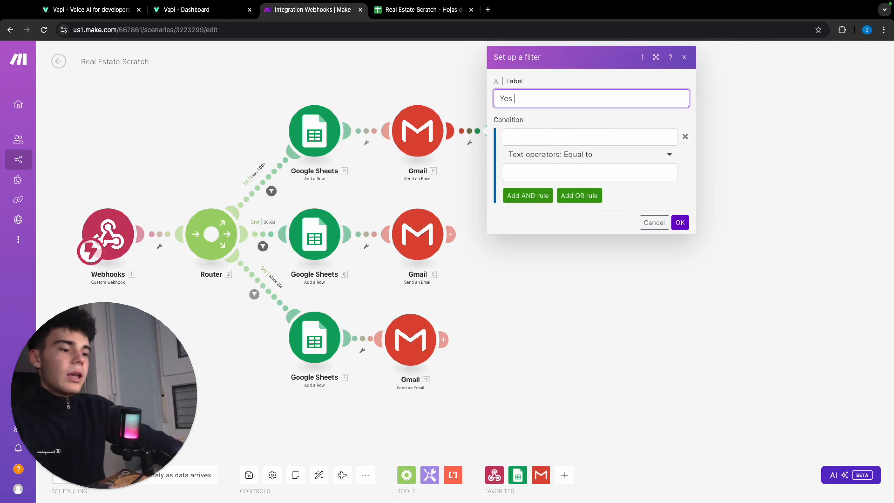
pyautogui.write('N')
# Make the filter's condition require the webhook's ¿_newsletter?? argument to equal the text "Yes", and save the filter.
pyautogui.click(528, 138)
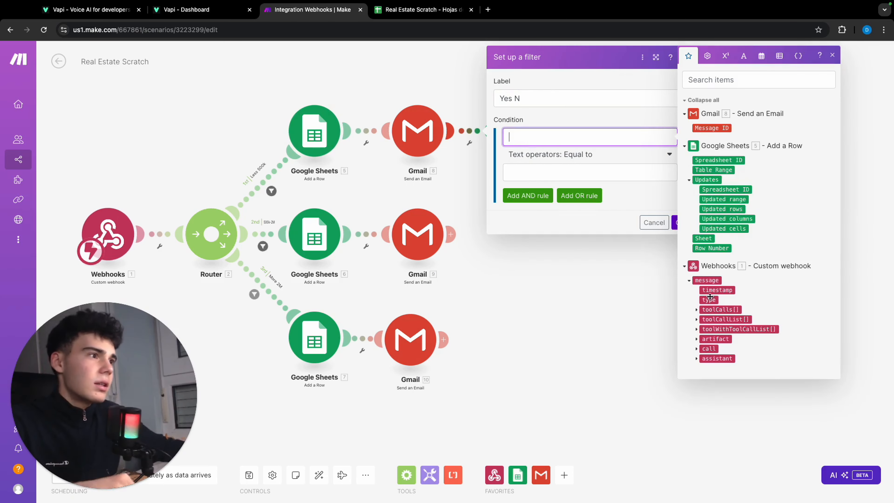
pyautogui.click(696, 310)
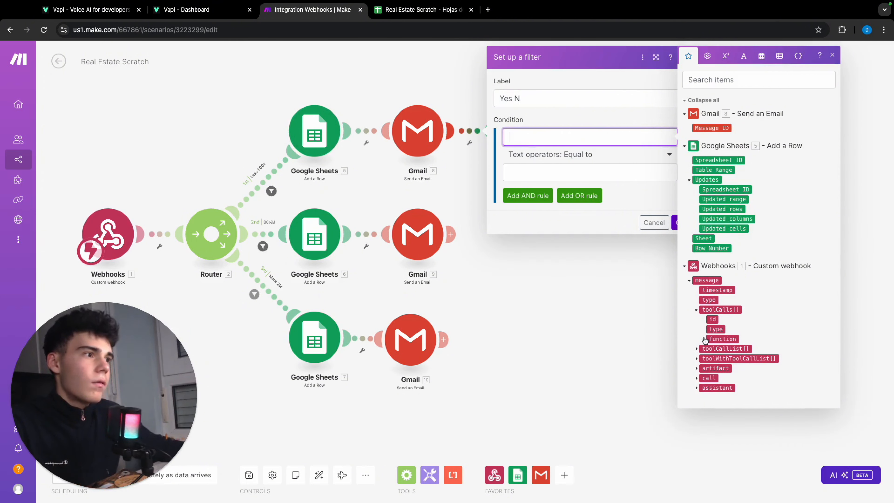
pyautogui.click(704, 339)
pyautogui.click(711, 359)
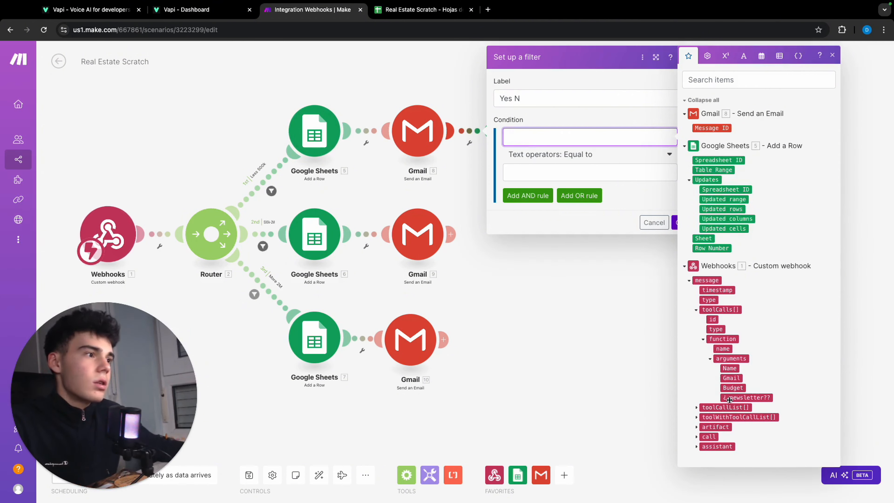
pyautogui.click(746, 397)
pyautogui.click(597, 186)
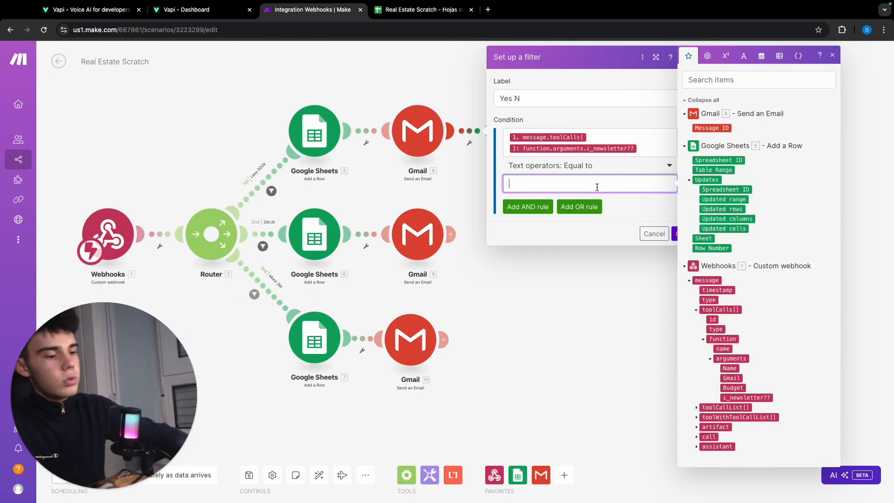
pyautogui.write('Yes')
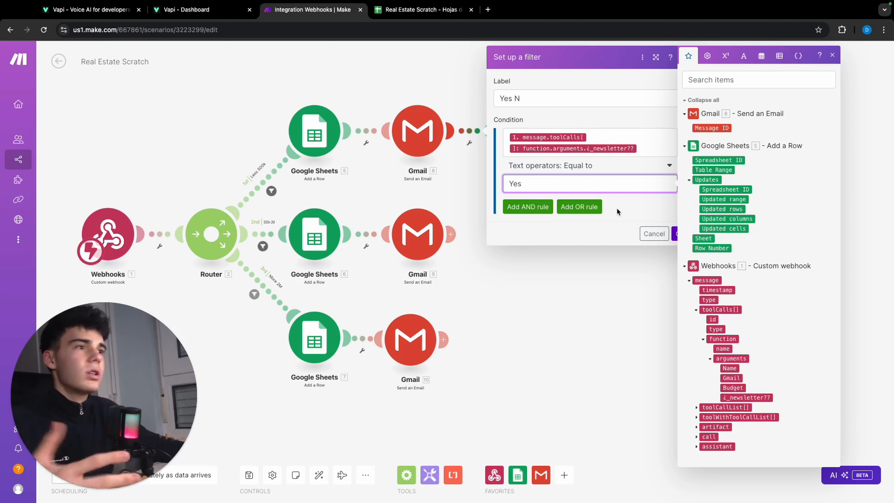
pyautogui.click(627, 215)
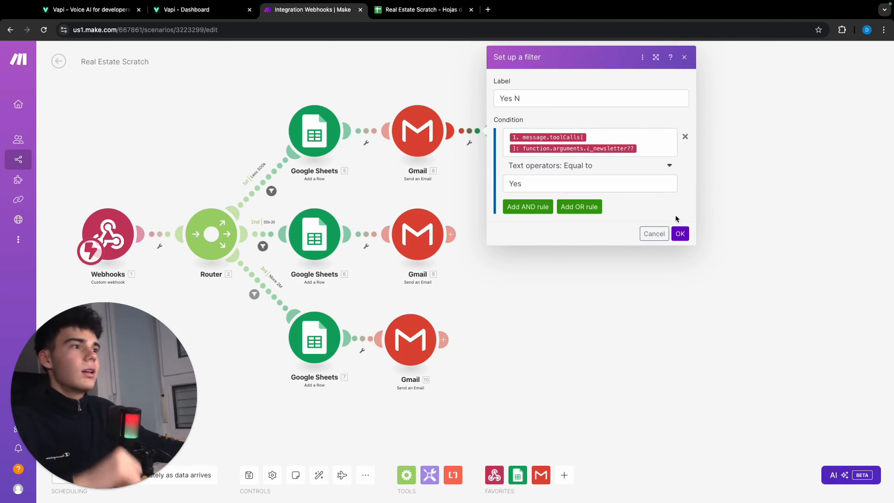
pyautogui.click(681, 234)
# Add a Gmail "Send an Email" module after the newsletter Google Sheets module on the Less 500k route.
pyautogui.click(556, 130)
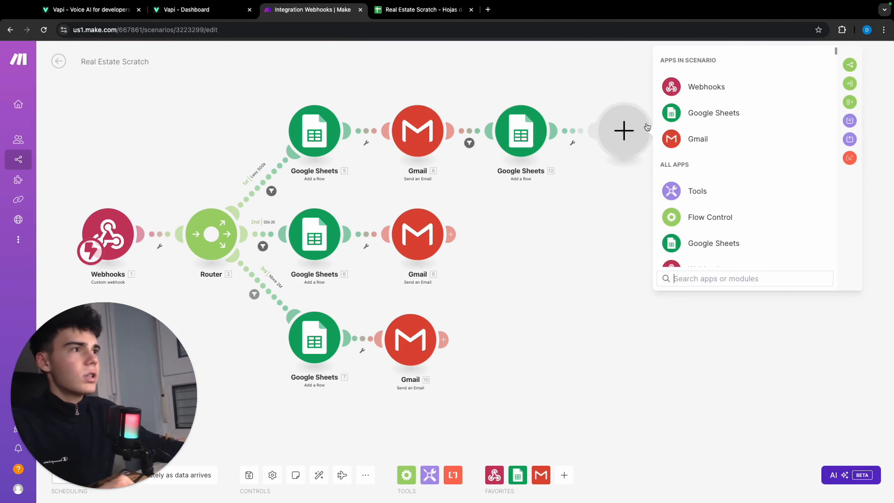
pyautogui.click(690, 138)
pyautogui.scroll(-5, 717, 150)
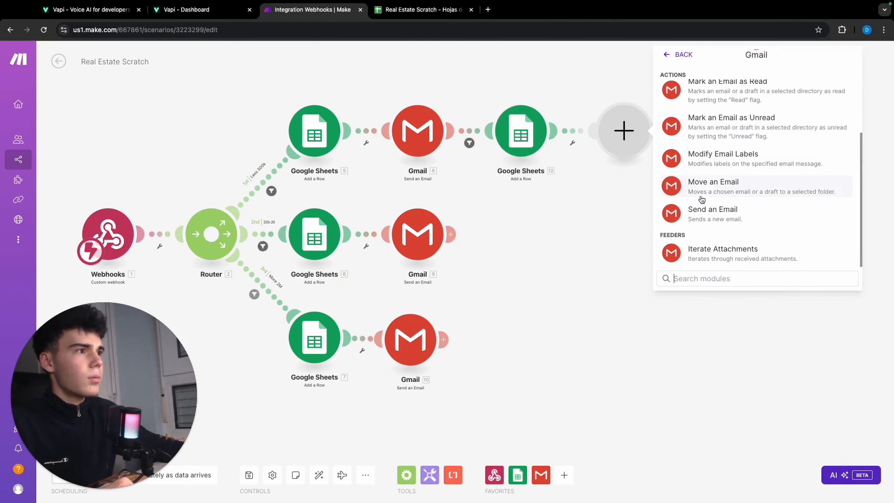
pyautogui.click(707, 212)
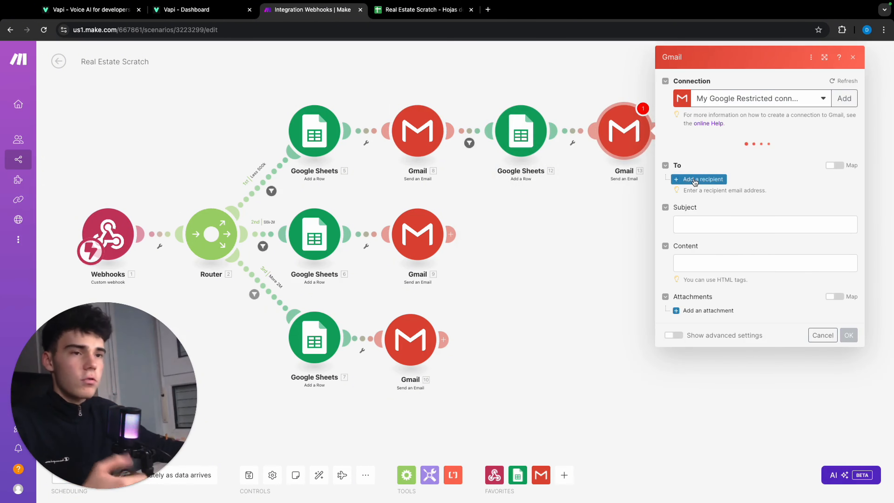
# Add a recipient to the new Gmail module using the webhook's Gmail argument as the email address.
pyautogui.click(703, 179)
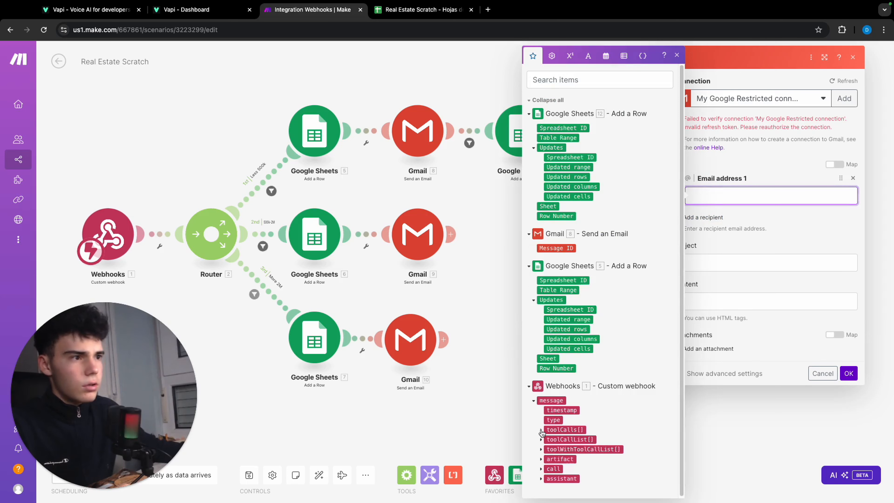
pyautogui.click(541, 430)
pyautogui.click(548, 460)
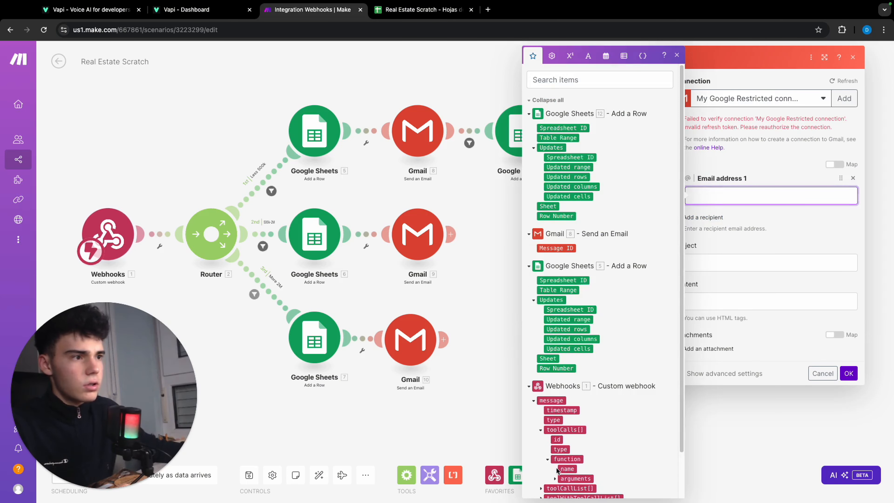
pyautogui.click(555, 479)
pyautogui.scroll(-2, 563, 458)
pyautogui.click(576, 437)
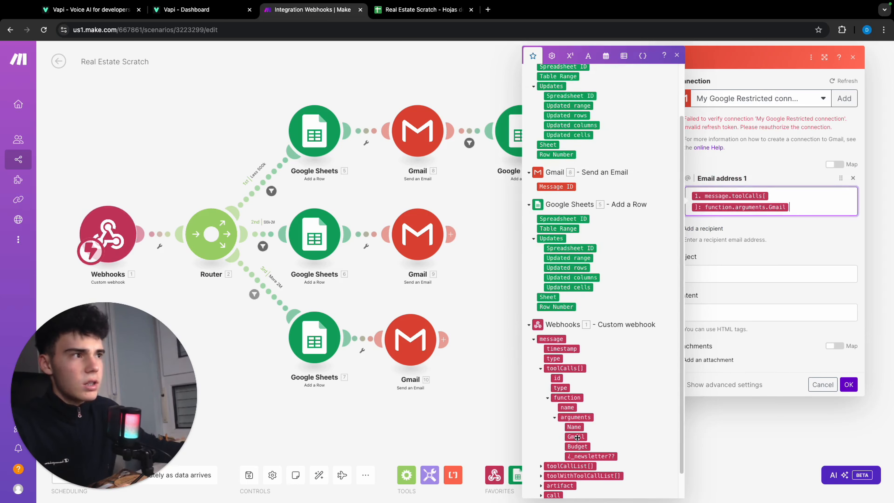
# Set the email subject to "You have been added to the newsletter of" followed by the realtor's full name.
pyautogui.click(719, 273)
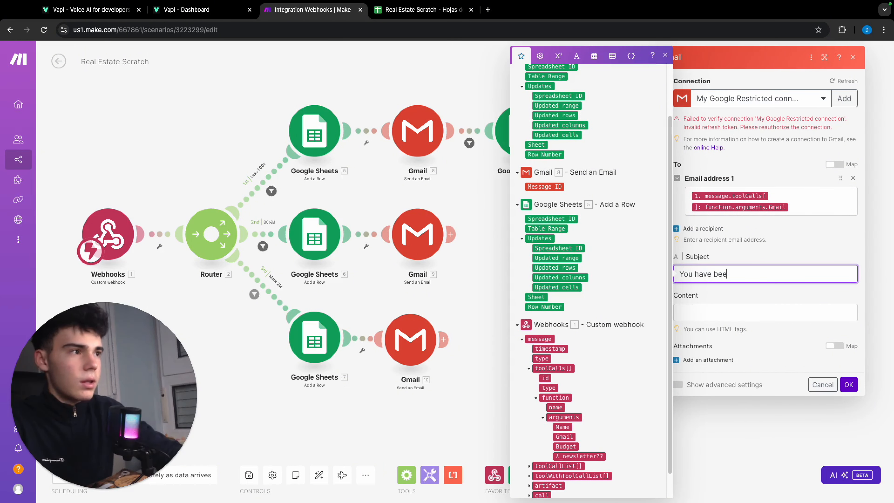
pyautogui.write('You have been added ')
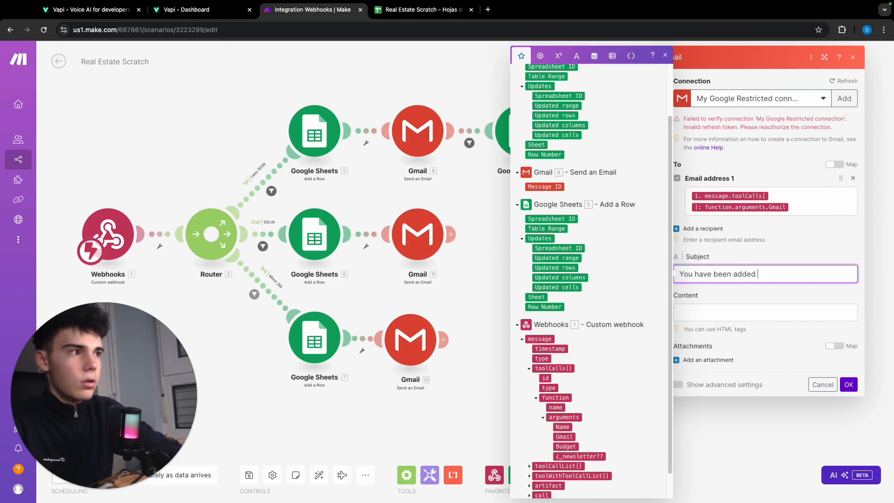
pyautogui.write('to the ')
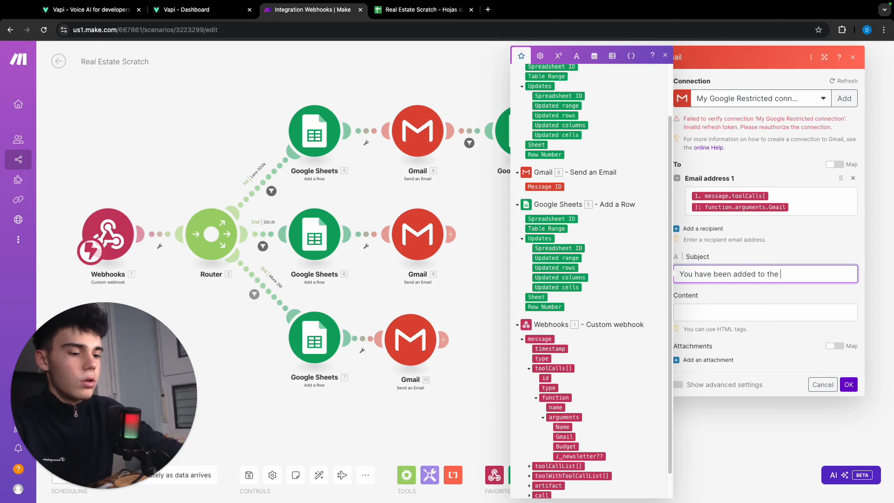
pyautogui.write('Newsletter o')
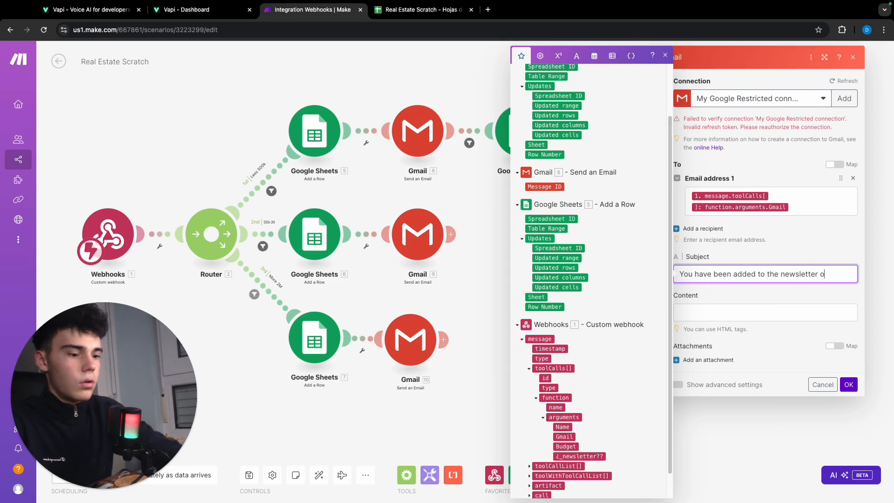
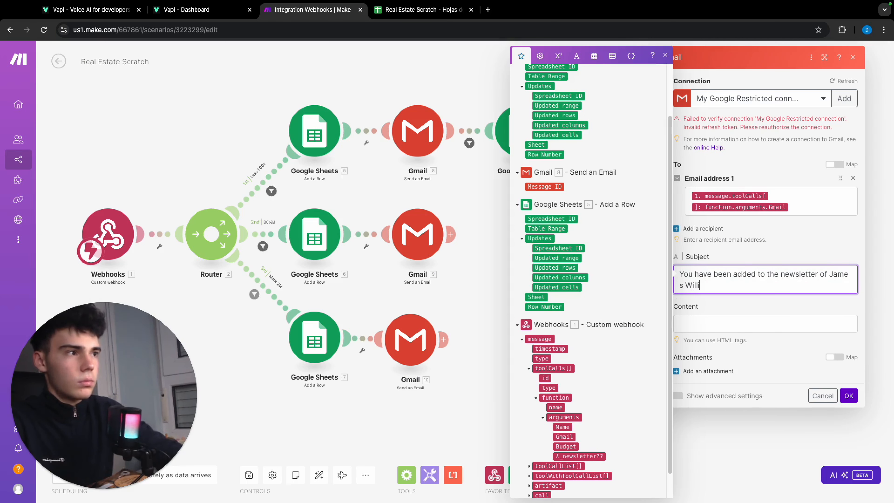
# Fill the content with congratulations to the webhook's Name argument for joining the realtor's newsletter with free weekly property information, and save the module.
pyautogui.click(785, 324)
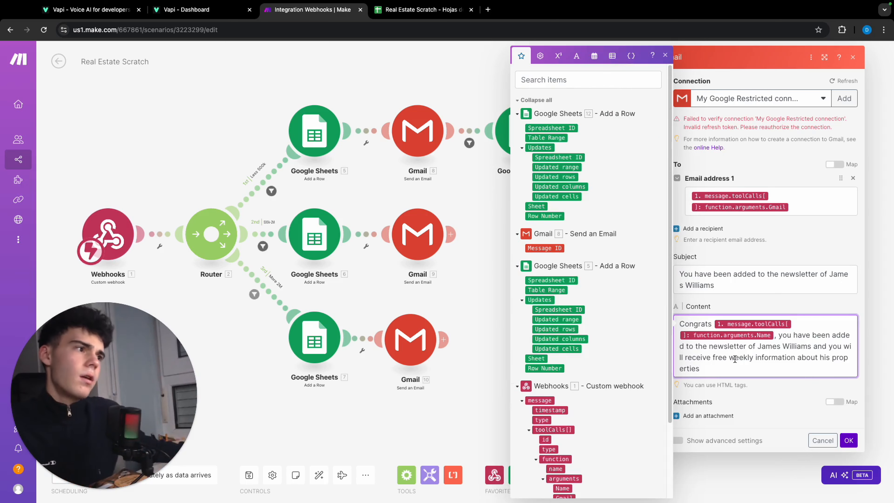
pyautogui.click(849, 440)
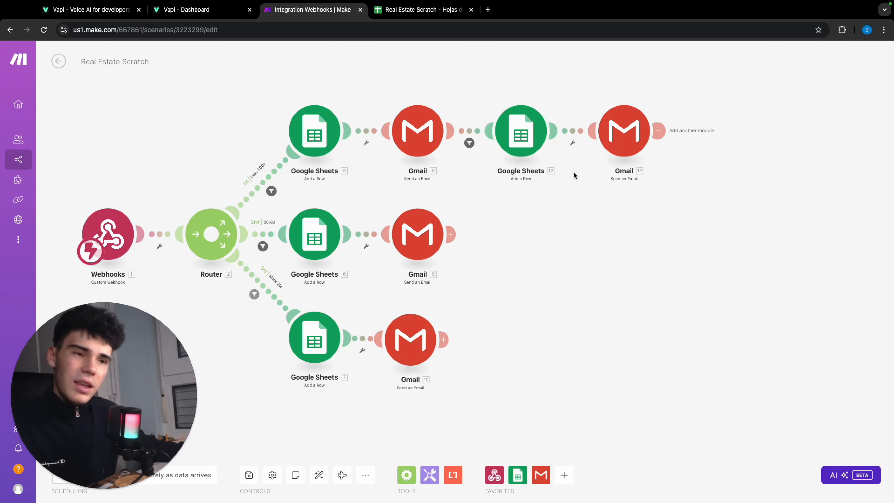
# Clone the newsletter Google Sheets module and attach the copy after the Gmail module on the 500k-2M route.
pyautogui.rightClick(513, 132)
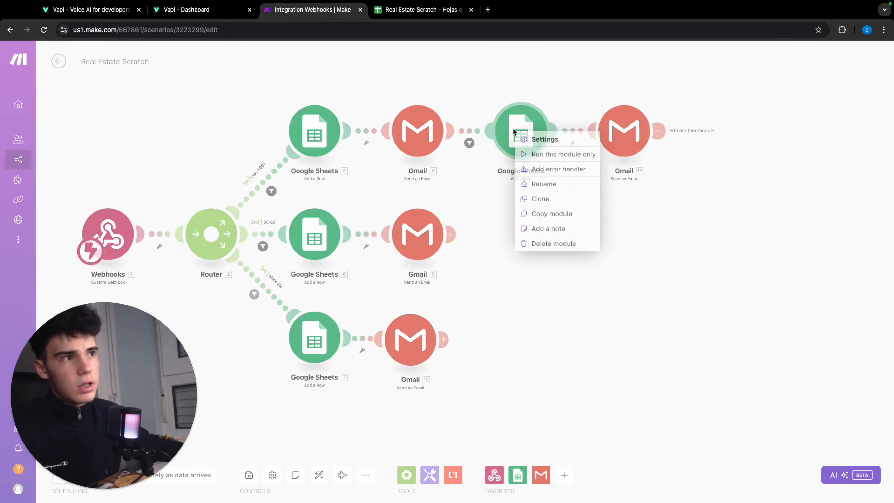
pyautogui.click(551, 199)
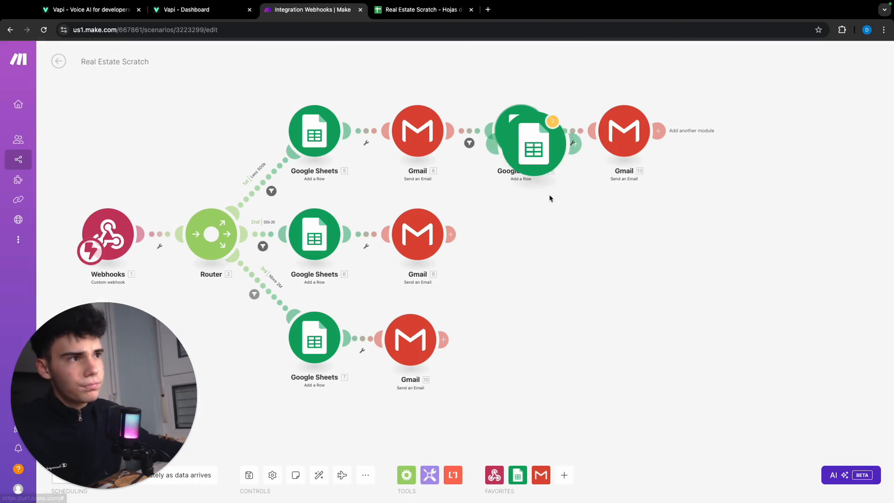
pyautogui.click(498, 239)
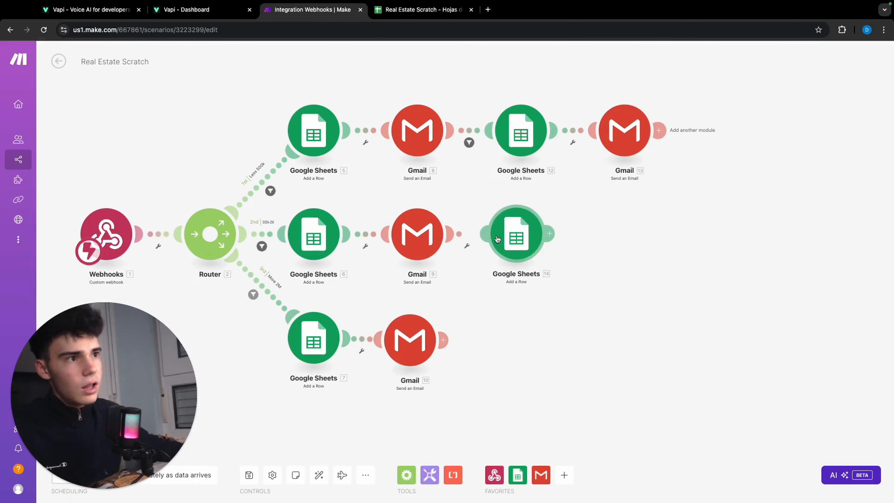
# Set up a filter labelled "Yes N" between the Gmail module and the cloned Google Sheets module on the 500k-2M route.
pyautogui.click(468, 235)
pyautogui.click(525, 199)
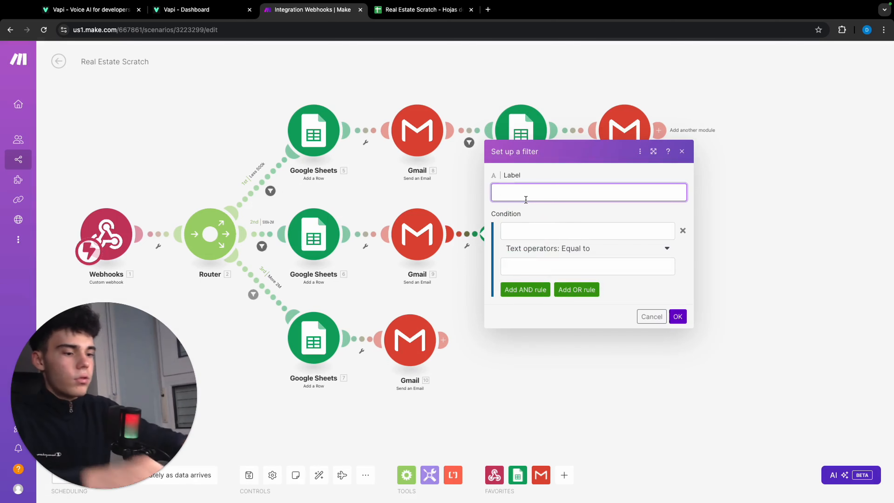
pyautogui.write('YEs ')
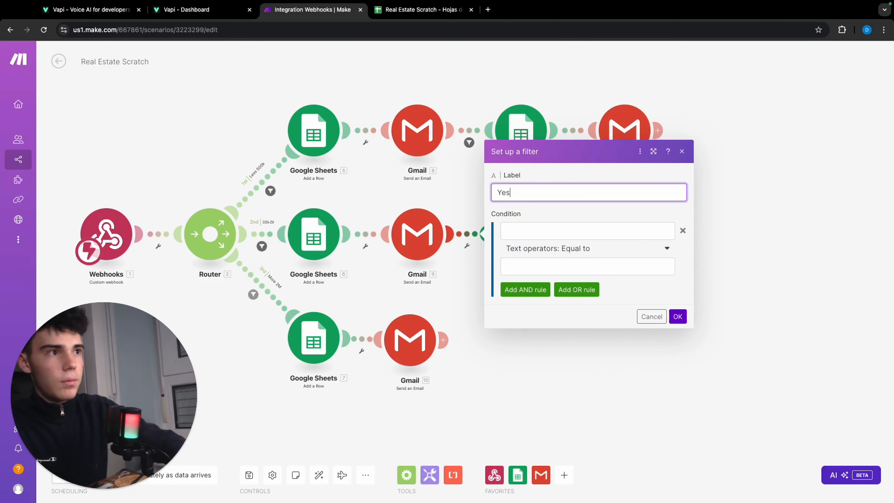
pyautogui.write('N')
# Make the "Yes N" filter pass only when the webhook's ¿_newsletter?? argument equals "Yes", and save it.
pyautogui.click(547, 232)
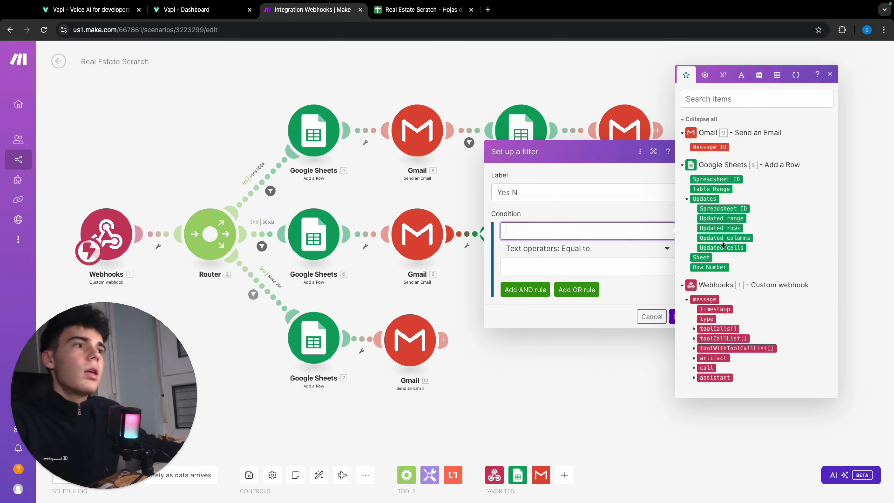
pyautogui.click(694, 328)
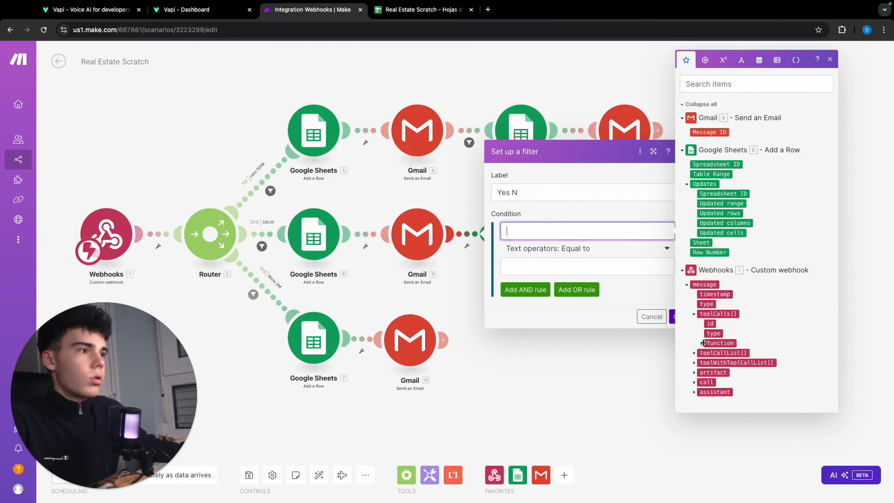
pyautogui.click(702, 344)
pyautogui.click(708, 360)
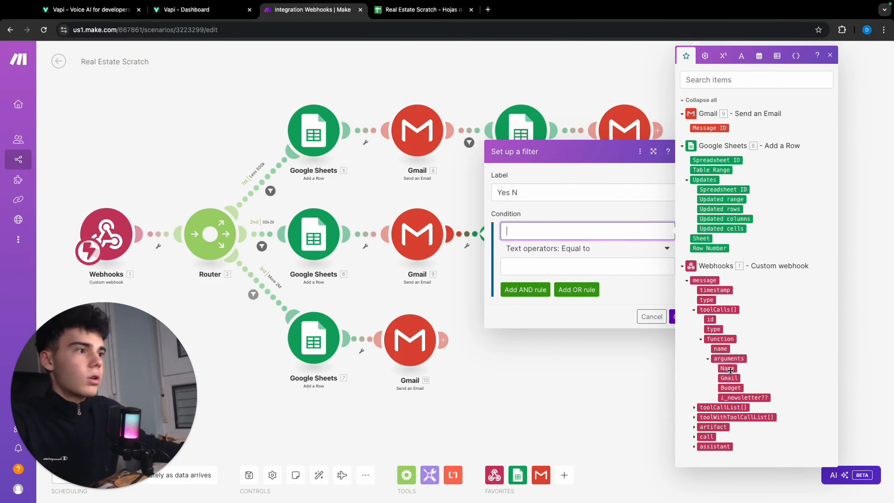
pyautogui.click(732, 399)
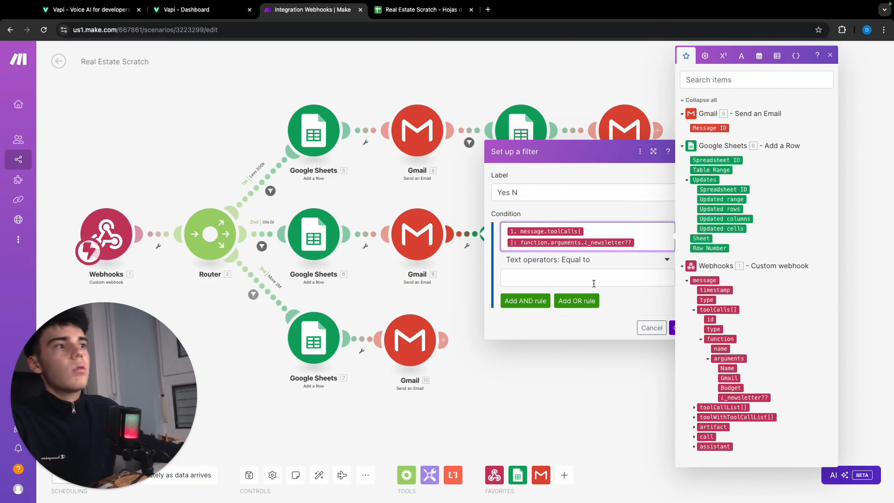
pyautogui.click(594, 281)
pyautogui.write('Yes')
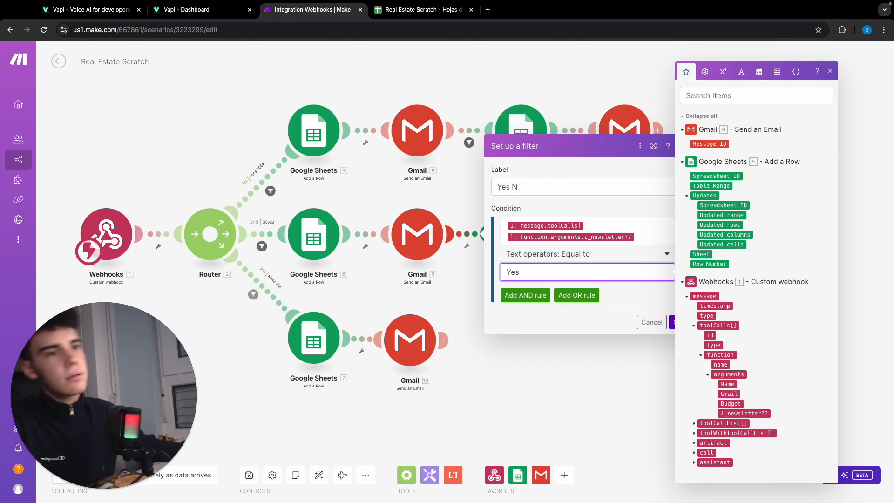
pyautogui.click(677, 323)
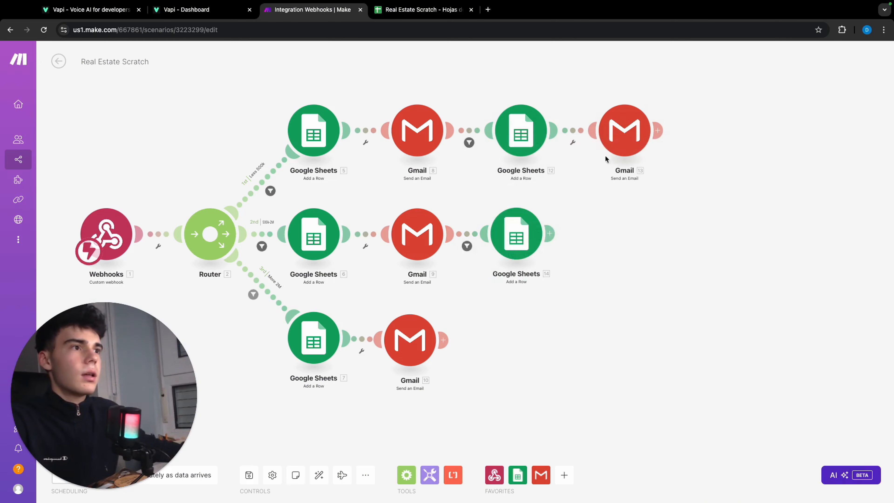
# Clone the newsletter Gmail module from the Less 500k route and attach the copy after the newsletter Google Sheets module on the 500k-2M route.
pyautogui.rightClick(619, 148)
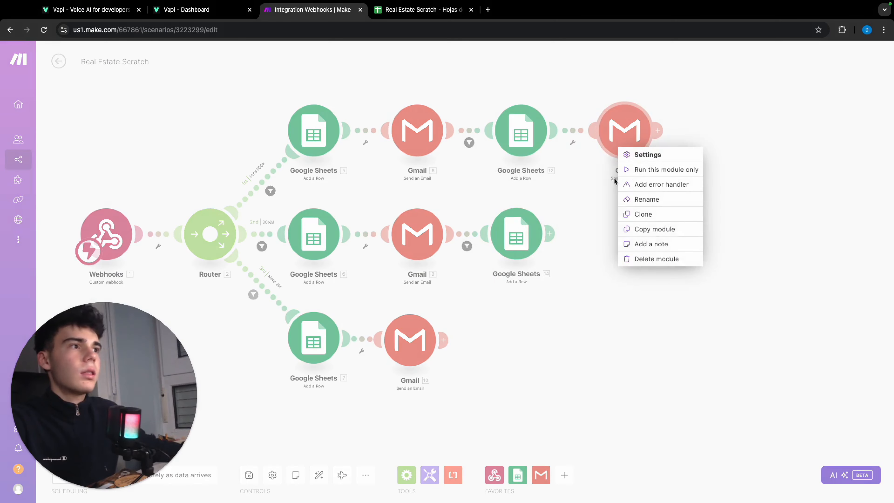
pyautogui.click(644, 215)
pyautogui.moveTo(649, 154)
pyautogui.mouseDown()
pyautogui.moveTo(606, 249)
pyautogui.moveTo(613, 242)
pyautogui.mouseUp()
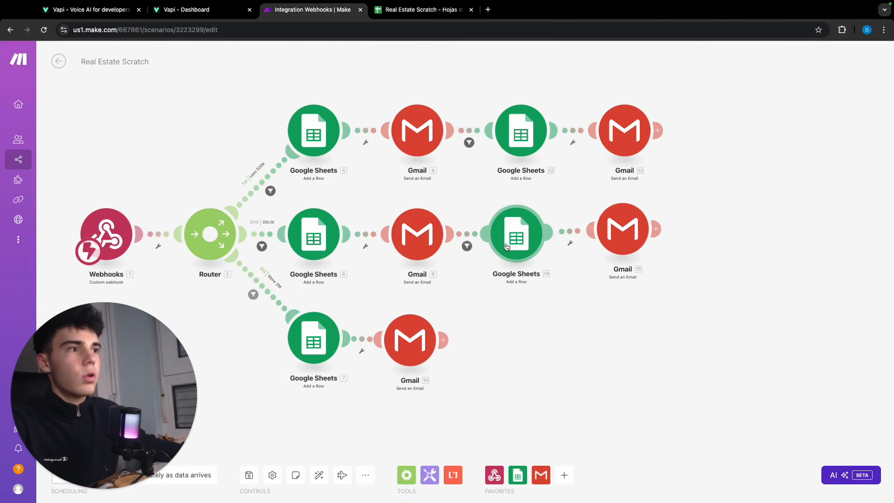
# Clone the newsletter Google Sheets module and attach the copy after the Gmail module on the More 2M route.
pyautogui.rightClick(528, 238)
pyautogui.click(552, 304)
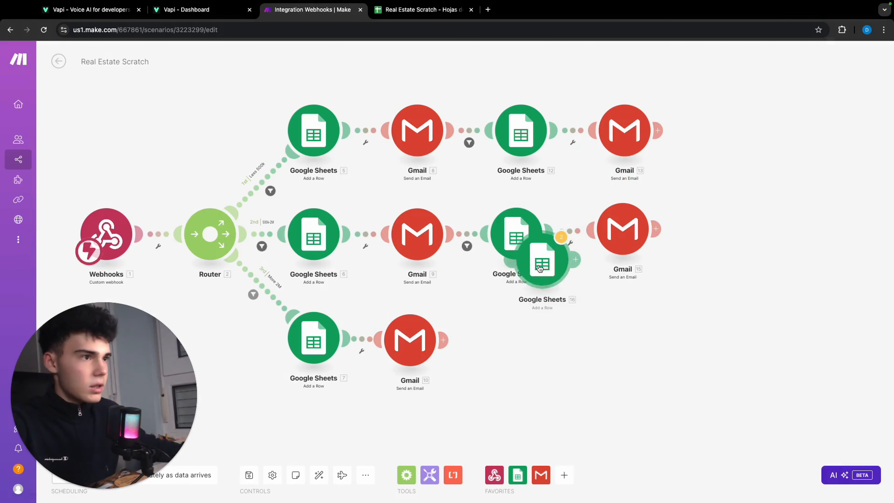
pyautogui.moveTo(539, 259)
pyautogui.mouseDown()
pyautogui.moveTo(509, 359)
pyautogui.moveTo(512, 348)
pyautogui.mouseUp()
# Add a "Yes N" filter before the More 2M route's newsletter Google Sheets module, requiring the webhook's ¿_newsletter?? argument to equal "Yes".
pyautogui.click(458, 341)
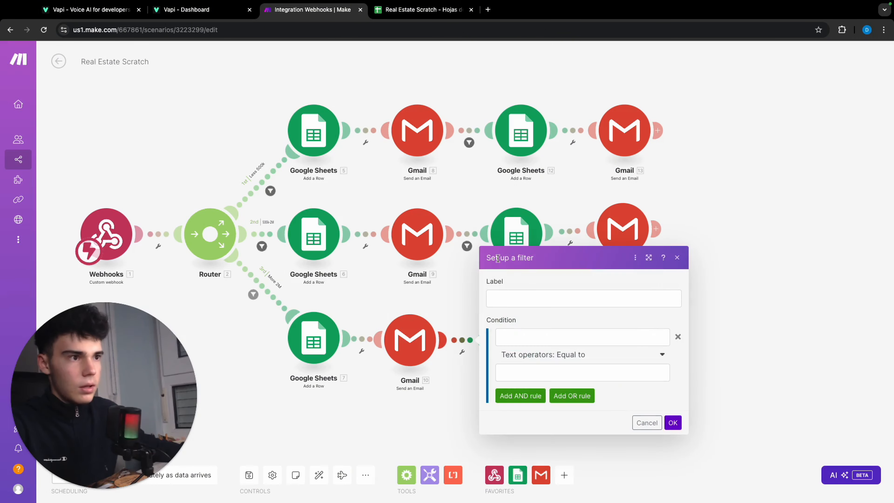
pyautogui.click(527, 300)
pyautogui.write('Yes N')
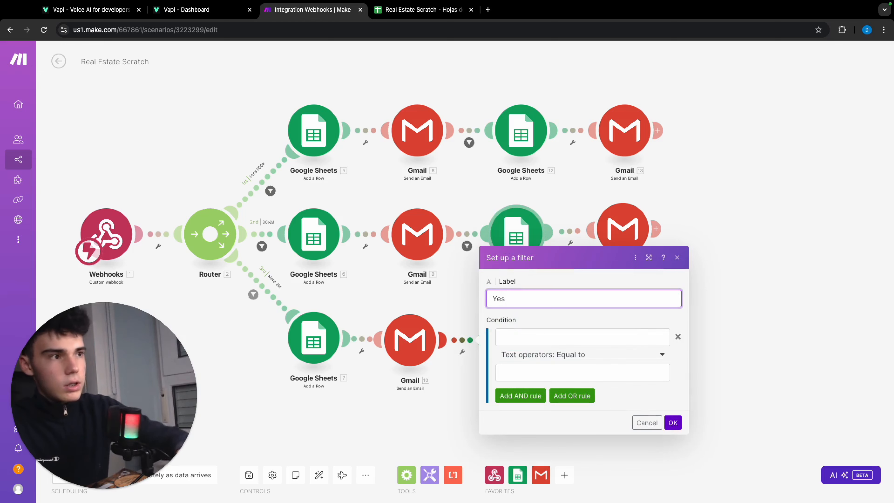
pyautogui.click(549, 341)
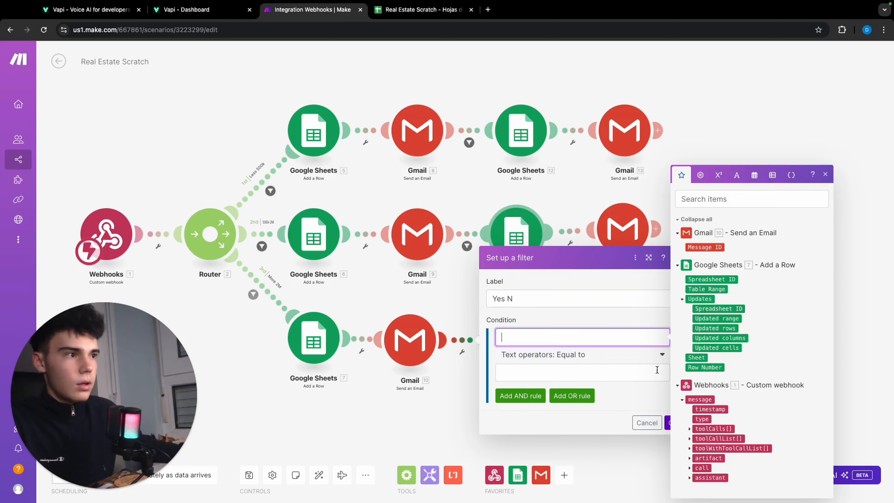
pyautogui.click(691, 432)
pyautogui.click(697, 430)
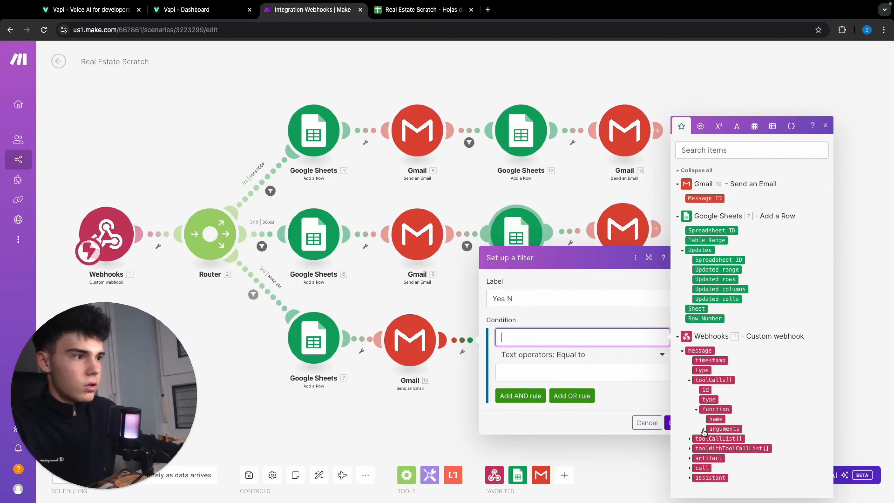
pyautogui.click(704, 431)
pyautogui.click(732, 432)
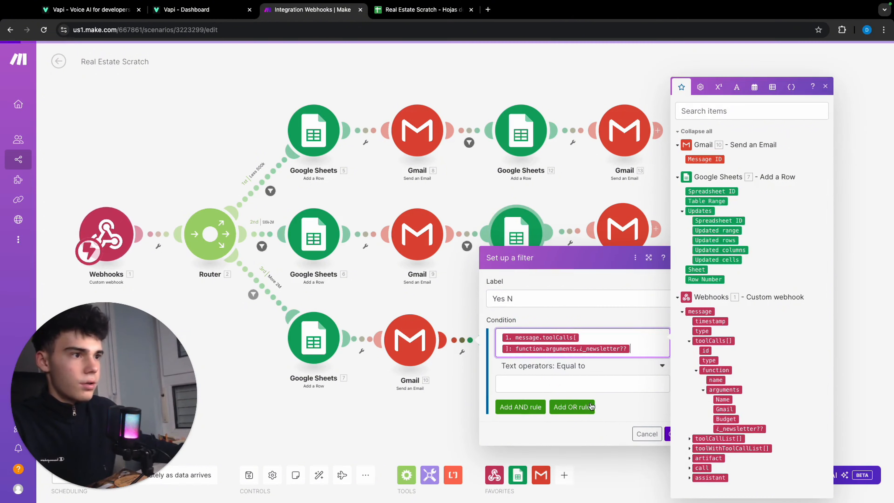
pyautogui.click(564, 373)
pyautogui.write('Yes')
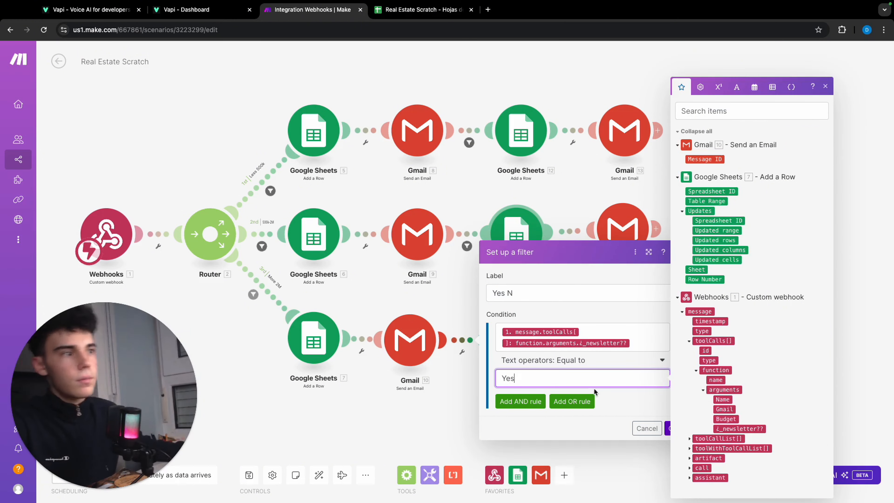
pyautogui.click(671, 428)
# Clone the newsletter Gmail module and attach the copy at the end of the More 2M route.
pyautogui.rightClick(627, 221)
pyautogui.click(651, 287)
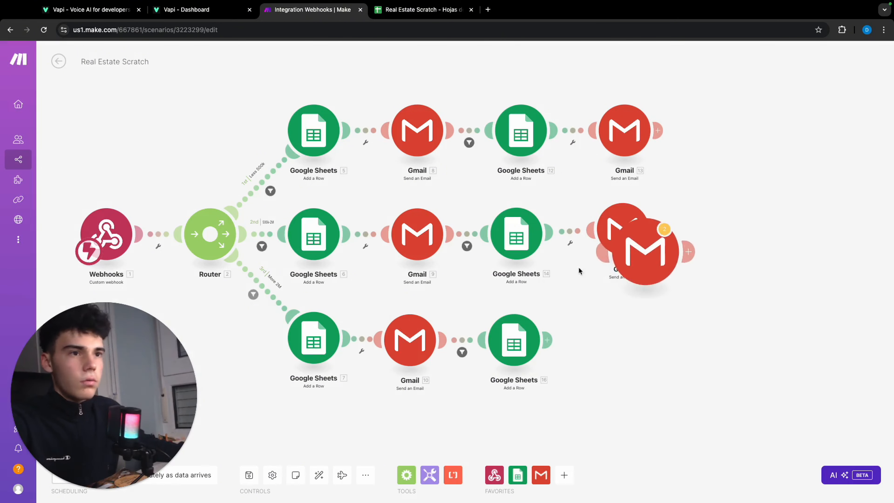
pyautogui.click(632, 345)
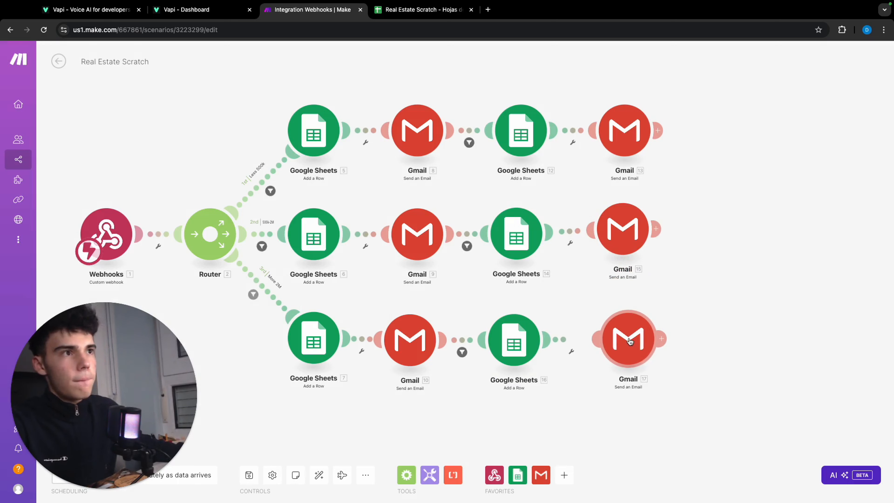
pyautogui.moveTo(633, 348); pyautogui.dragTo(626, 348)
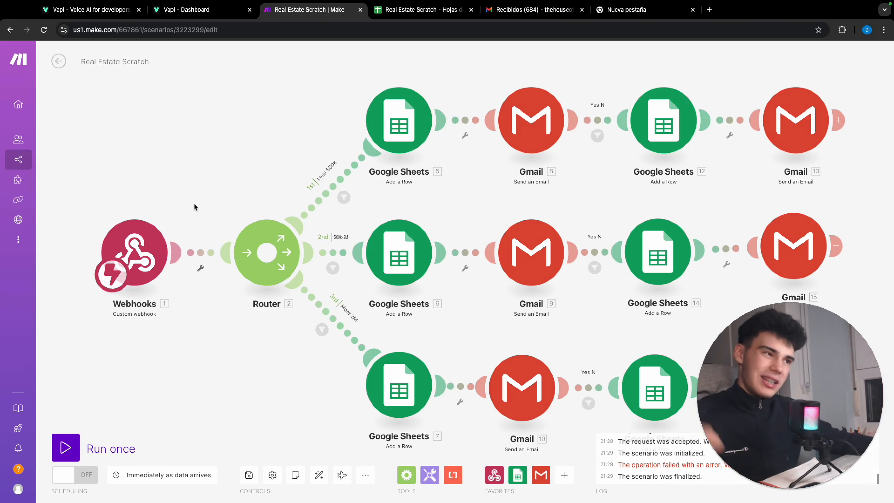
# Run the scenario once, then check the logged caller in the 500k-2M sheet of the Real Estate Scratch spreadsheet.
pyautogui.click(128, 443)
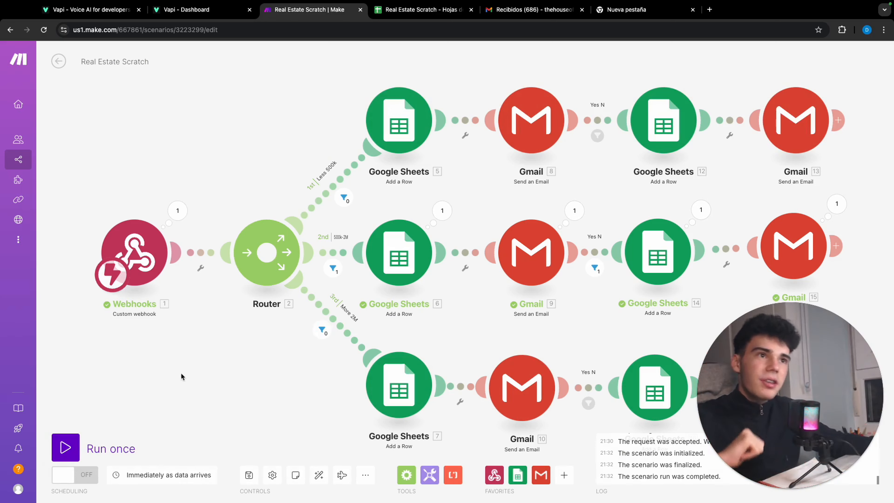
pyautogui.click(391, 11)
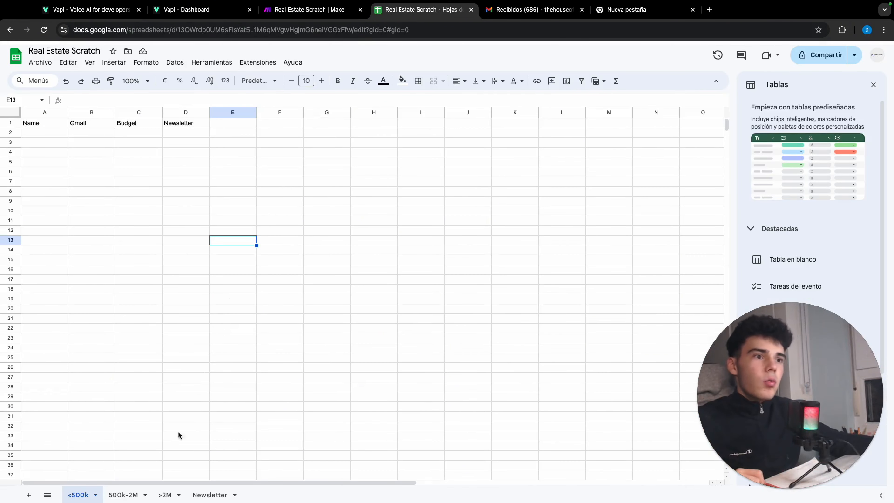
pyautogui.click(126, 494)
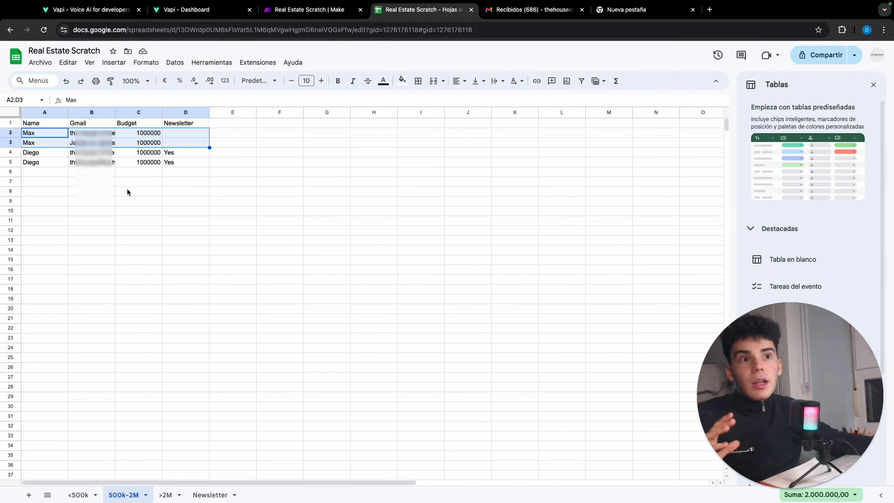
# Clear the old test entries in rows 2 to 4 of the 500k-2M sheet.
pyautogui.moveTo(172, 152); pyautogui.dragTo(38, 133)
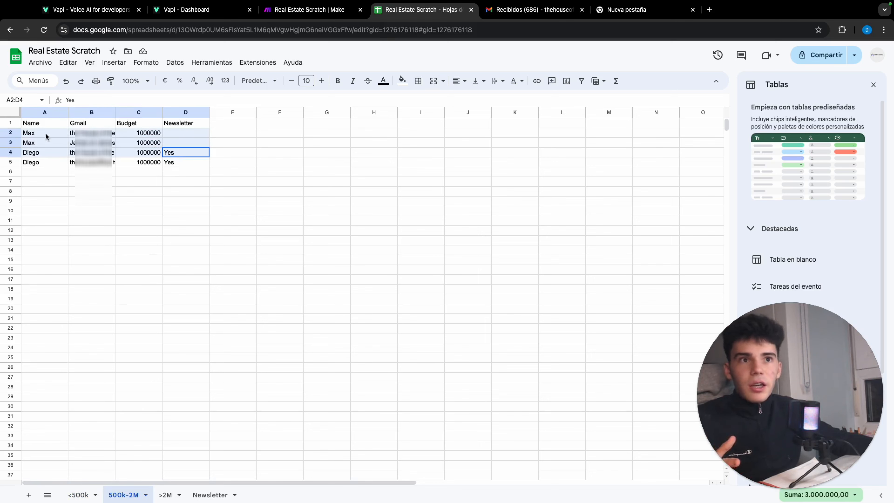
pyautogui.press('Delete')
pyautogui.click(85, 174)
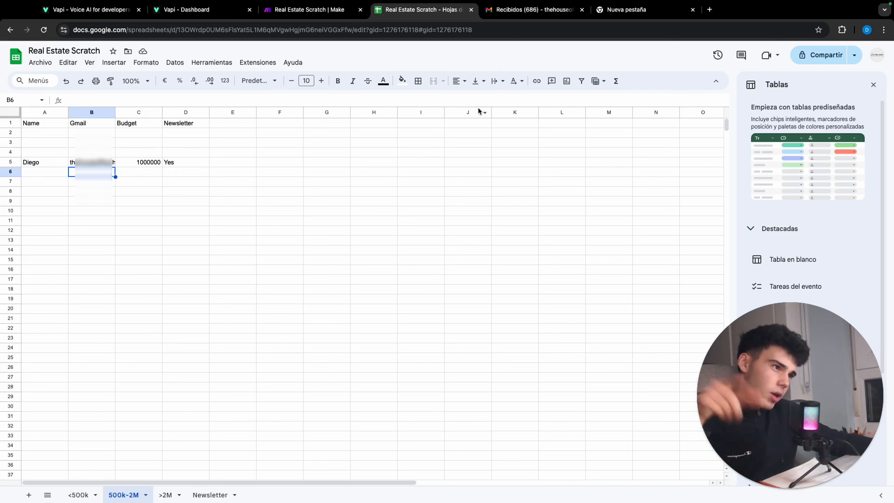
# Switch to the Gmail inbox and read the property information email and the newsletter confirmation email sent by the scenario.
pyautogui.click(509, 16)
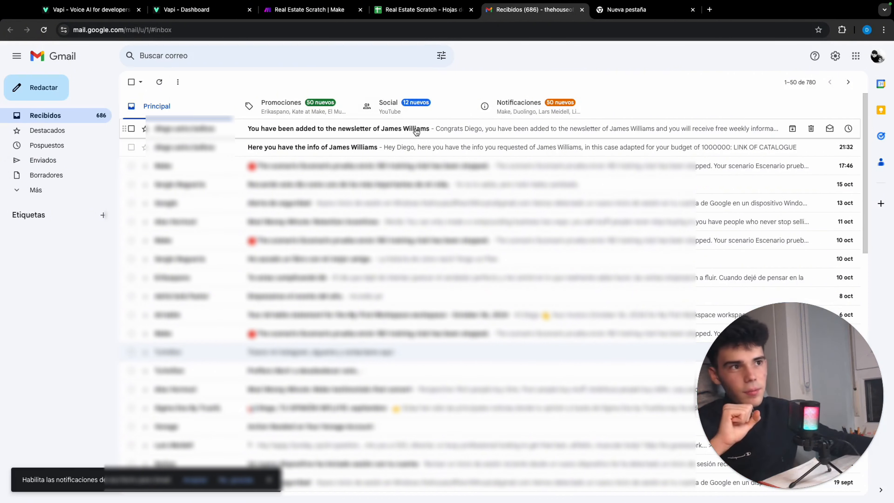
pyautogui.click(415, 145)
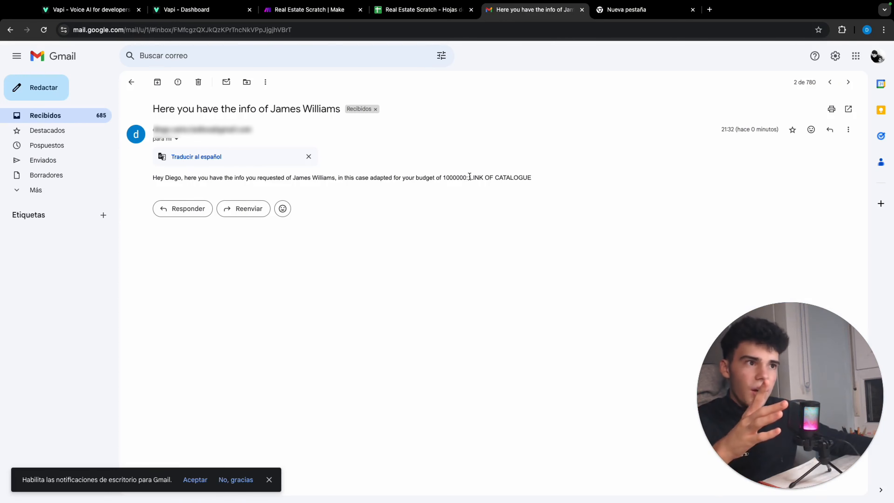
pyautogui.moveTo(470, 176); pyautogui.dragTo(550, 176)
pyautogui.click(550, 176)
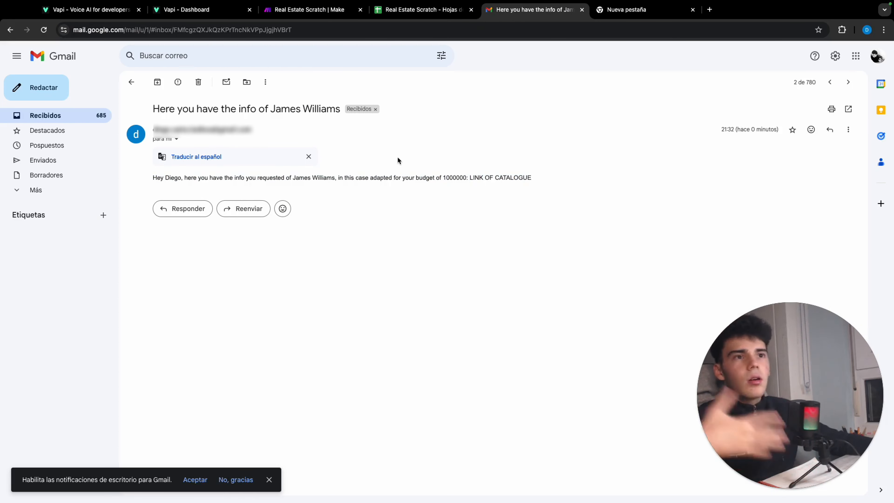
pyautogui.click(130, 82)
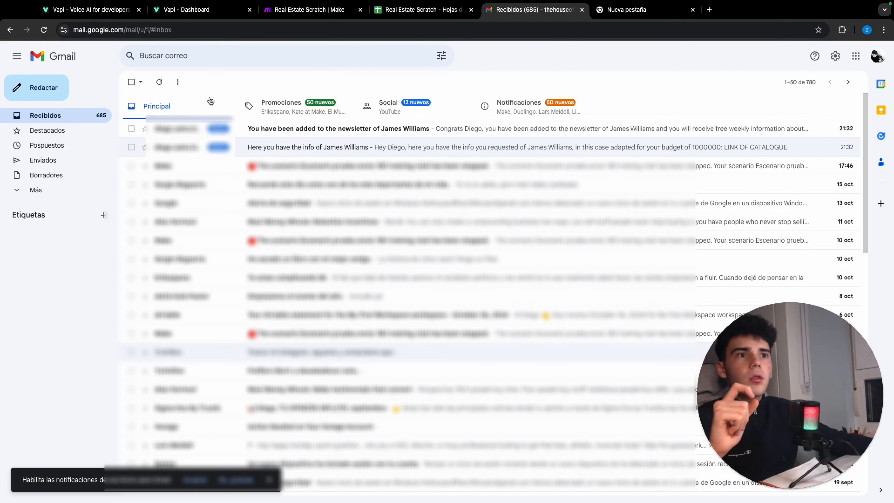
pyautogui.click(299, 129)
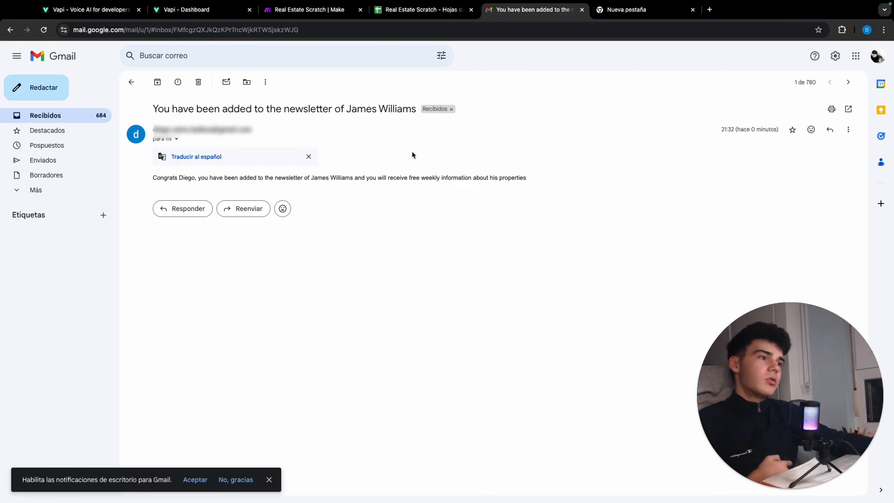
# Return to the spreadsheet and clear the old test entries in rows 2 and 3 of the Newsletter sheet.
pyautogui.click(414, 12)
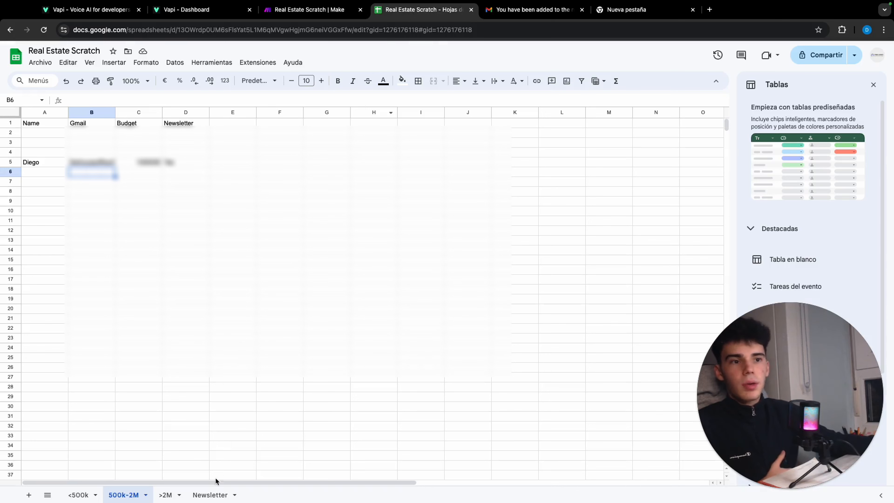
pyautogui.click(213, 494)
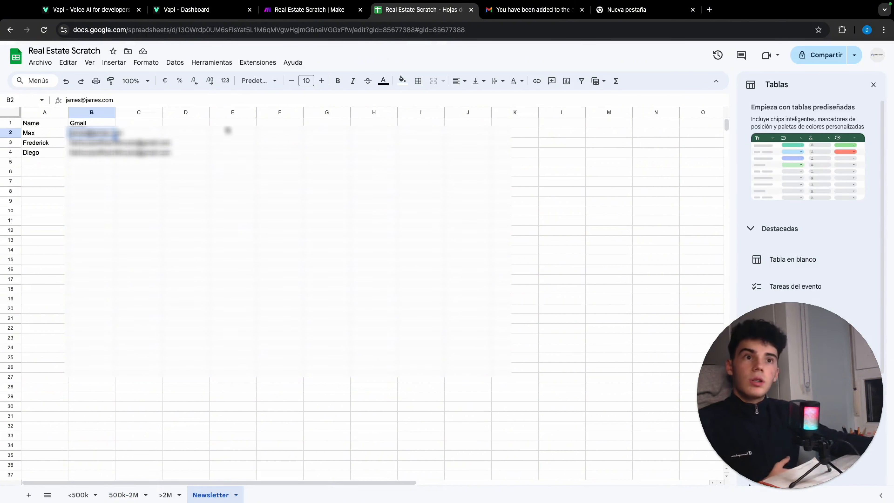
pyautogui.moveTo(50, 135); pyautogui.dragTo(92, 145)
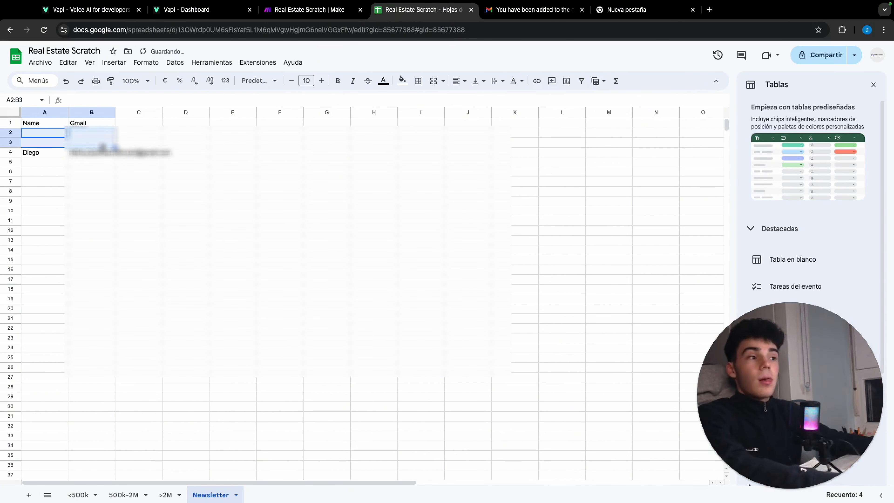
pyautogui.press('Delete')
pyautogui.click(184, 162)
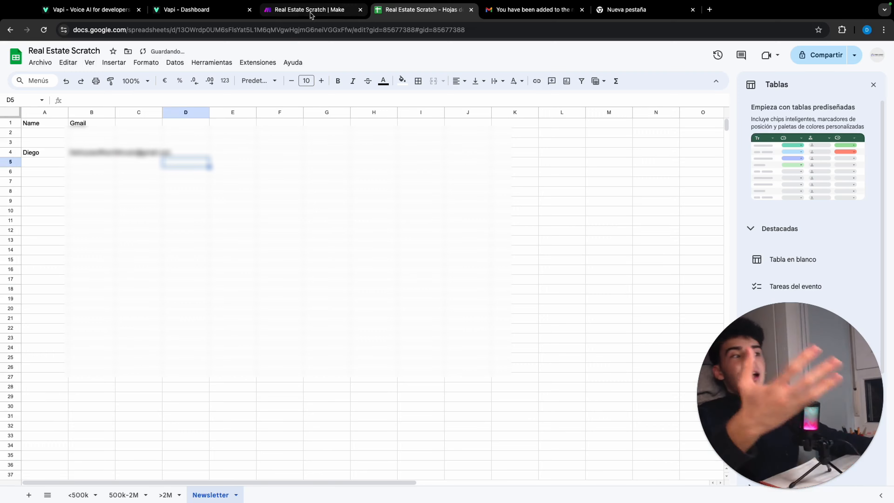
# Switch back to the Make scenario and review the executed modules across all three routes.
pyautogui.click(314, 12)
pyautogui.scroll(-5, 281, 112)
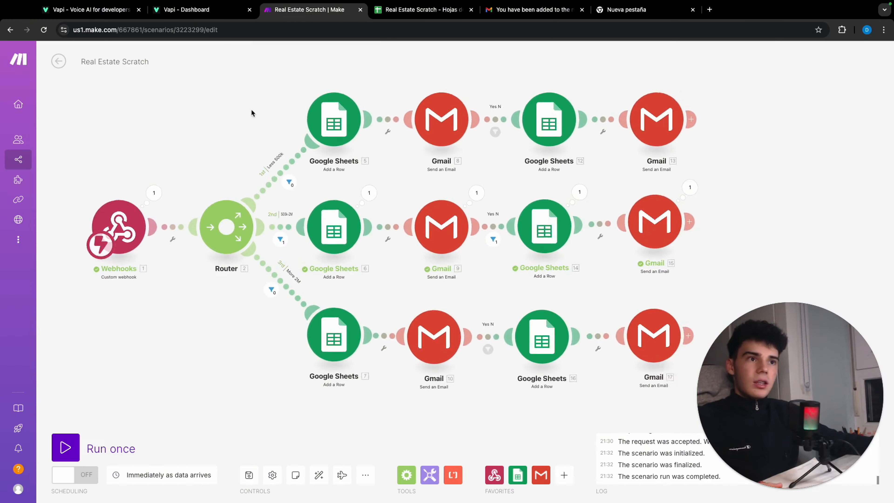
pyautogui.scroll(2, 237, 109)
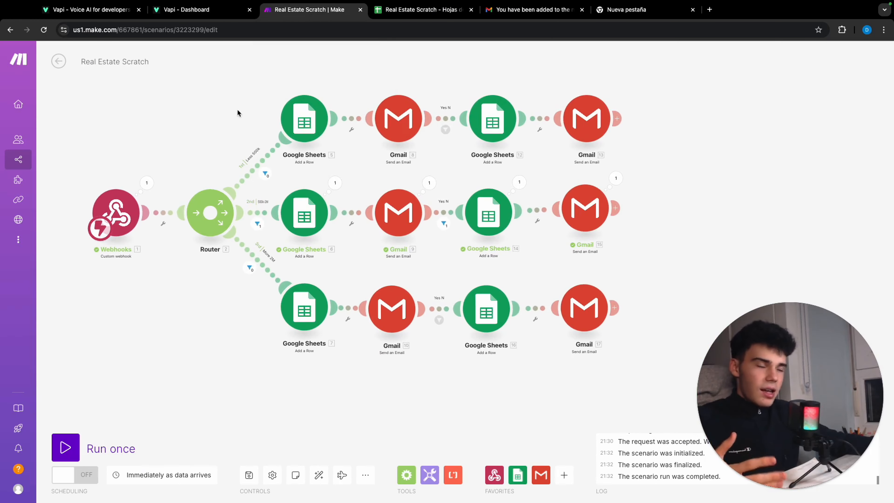